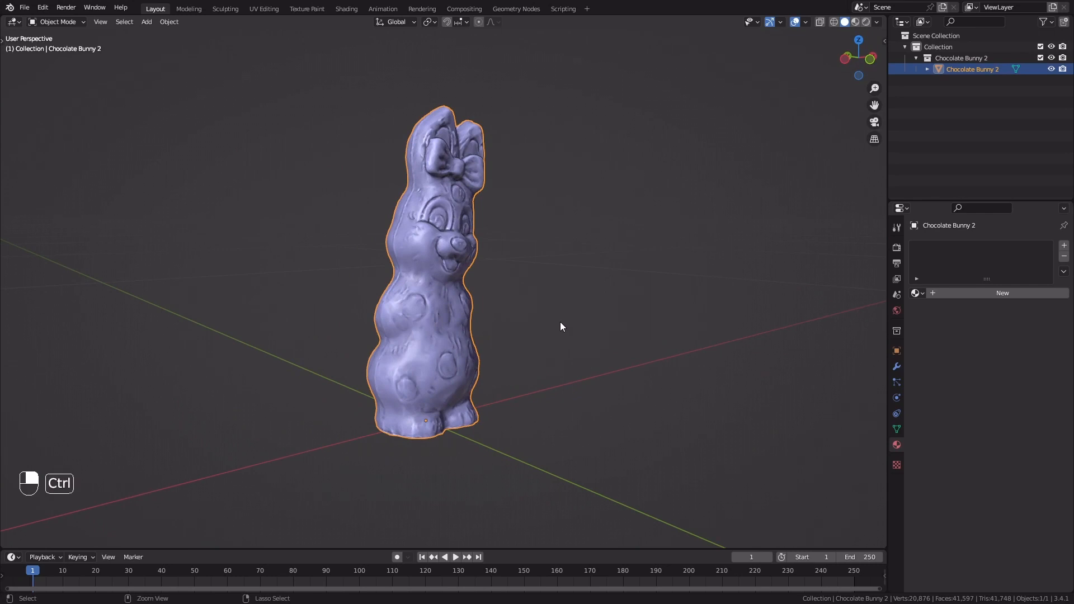
Apply all transforms to the chocolate bunny
{"action": "key", "text": "ctrl+a"}
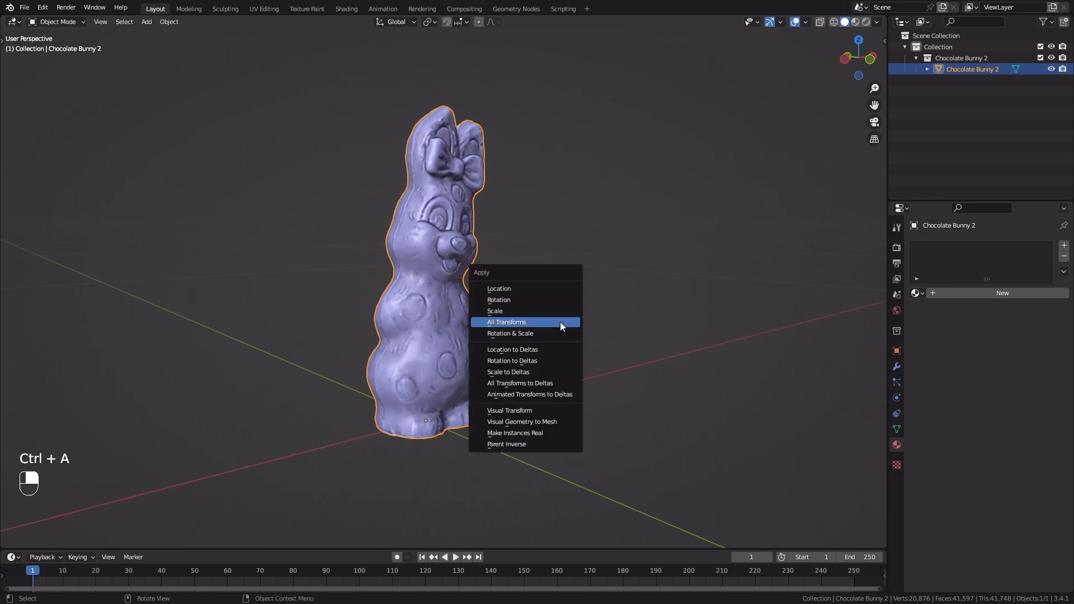
{"action": "left_click", "coordinate": [522, 323]}
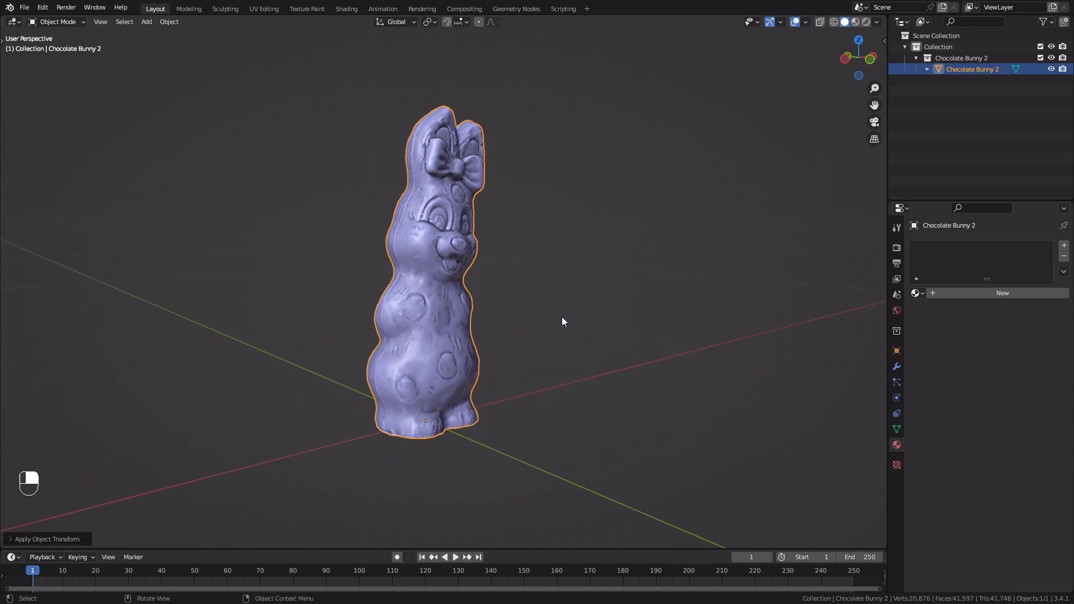
Enlarge the timeline area, switch it to the Geometry Node Editor and hide its sidebar
{"action": "left_click_drag", "start_coordinate": [520, 548], "coordinate": [520, 347]}
{"action": "scroll", "coordinate": [470, 298], "scroll_direction": "down", "scroll_amount": 1}
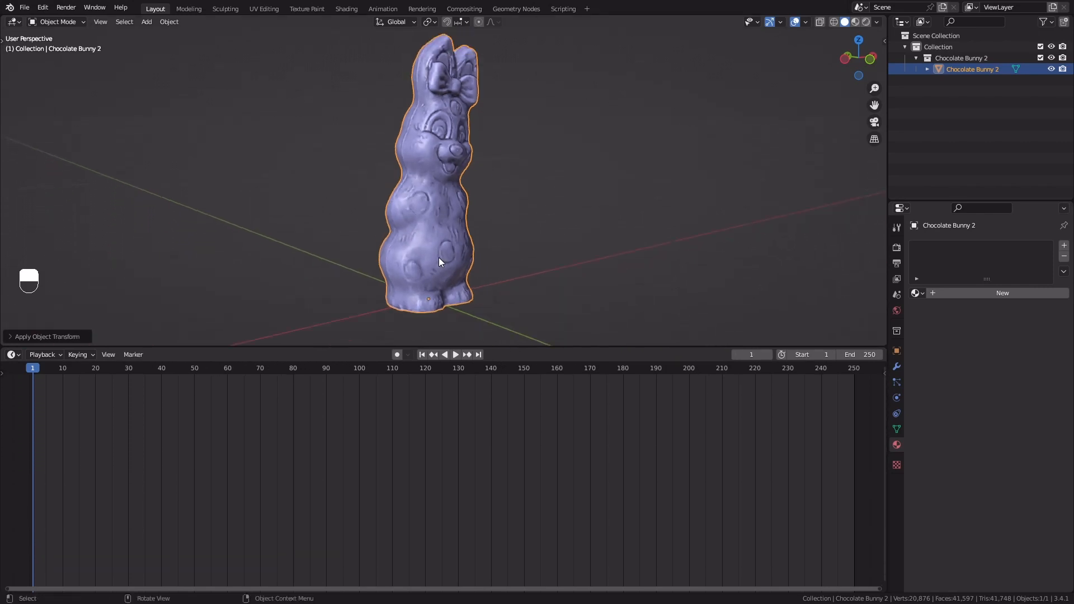
{"action": "left_click", "coordinate": [13, 355]}
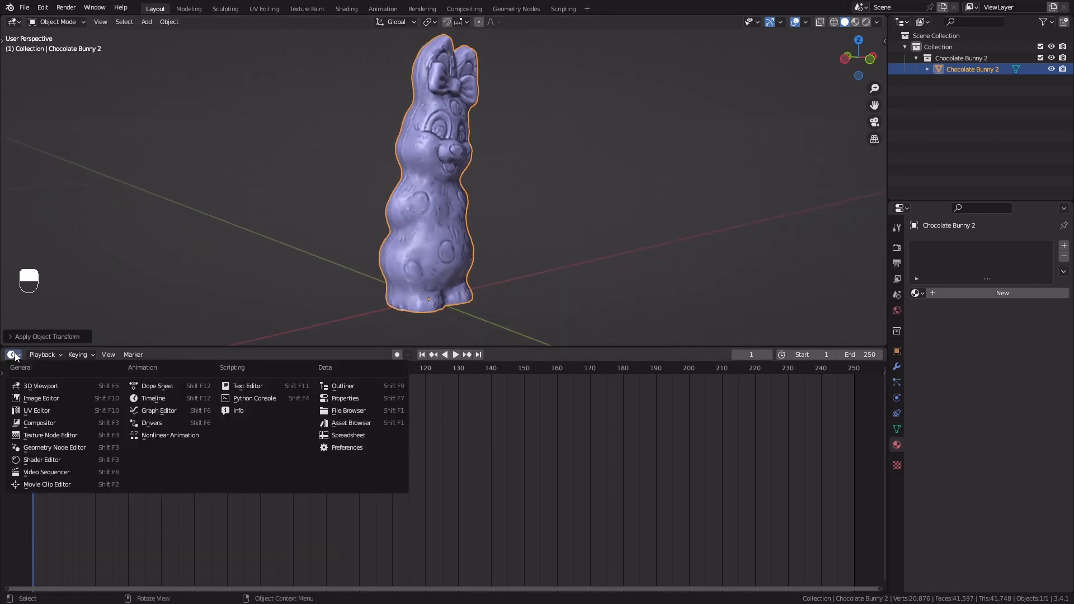
{"action": "left_click", "coordinate": [65, 448]}
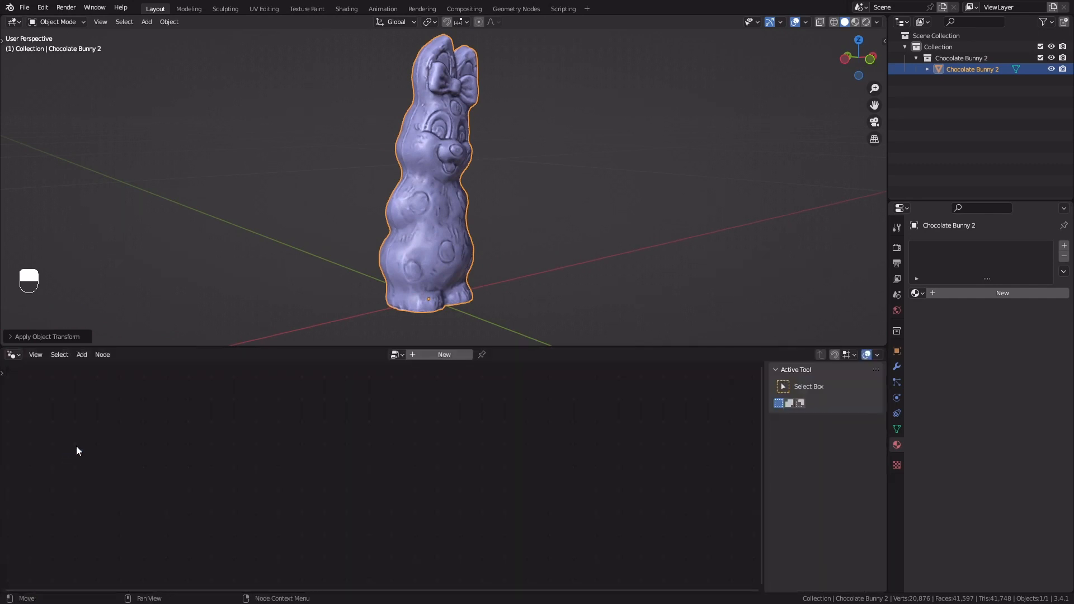
{"action": "key", "text": "n"}
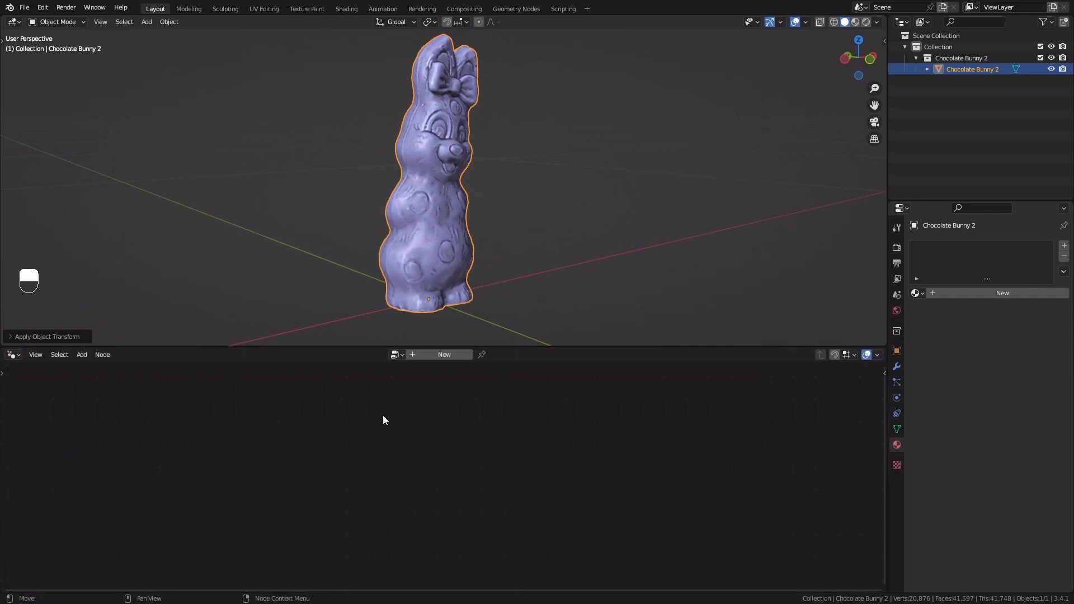
Create a new geometry node tree for the bunny and name it Melt
{"action": "left_click", "coordinate": [436, 352]}
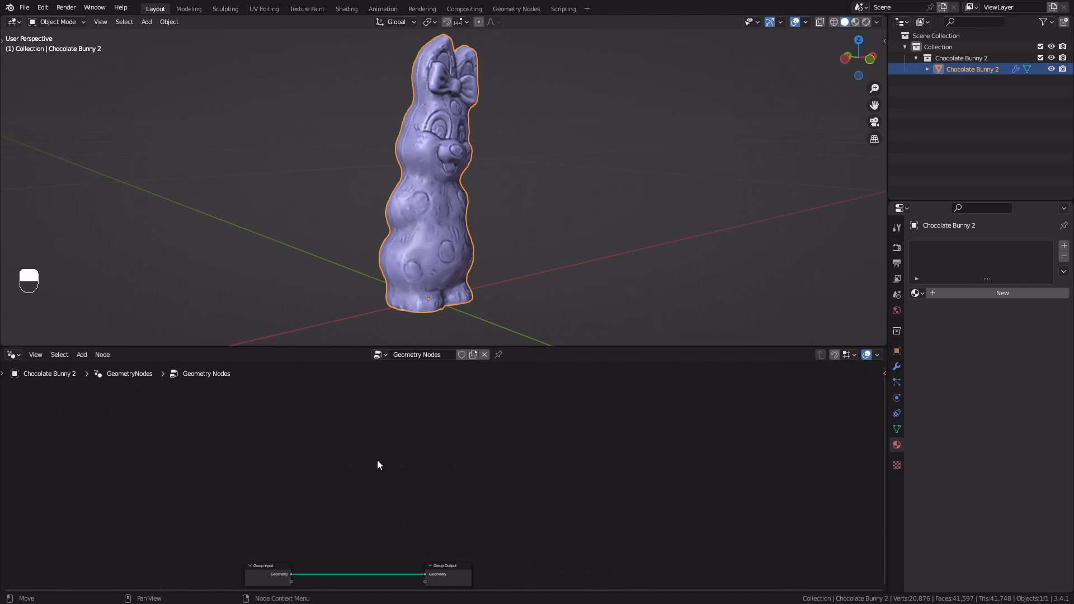
{"action": "key", "text": "Home"}
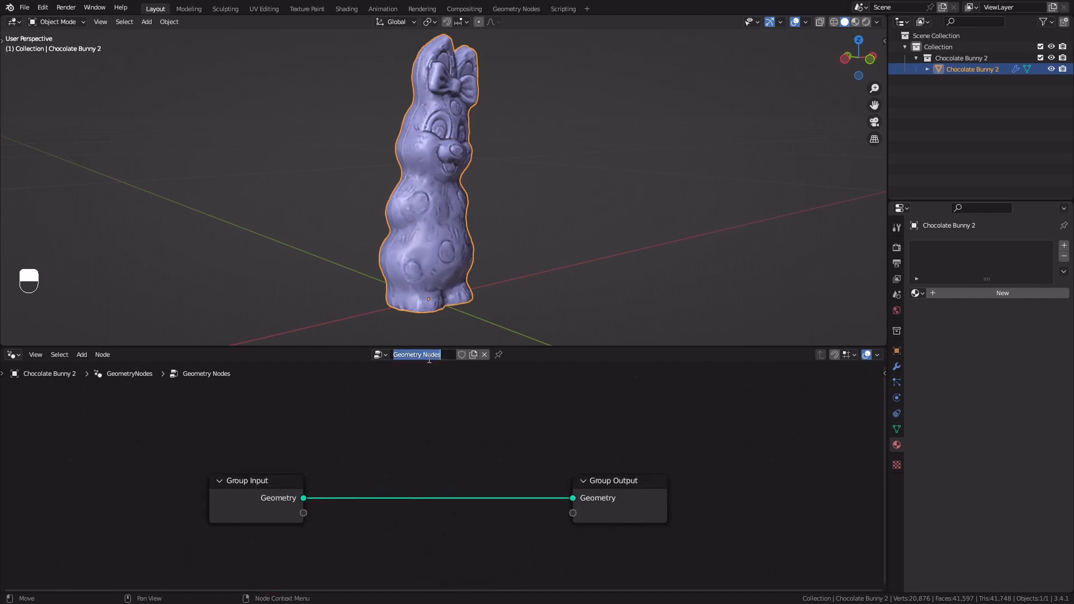
{"action": "type", "text": "Melt"}
{"action": "key", "text": "Return"}
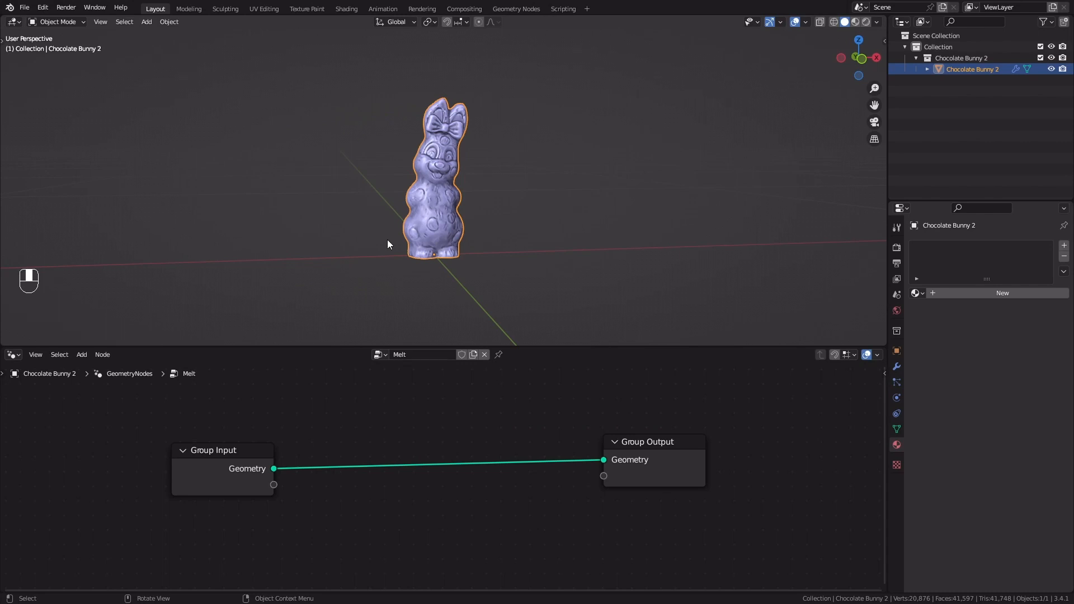
Add a Bounding Box node below the main link and feed it the Group Input geometry
{"action": "mouse_move", "coordinate": [404, 239]}
{"action": "middle_mouse_down"}
{"action": "mouse_move", "coordinate": [497, 264]}
{"action": "mouse_move", "coordinate": [398, 240]}
{"action": "middle_mouse_up"}
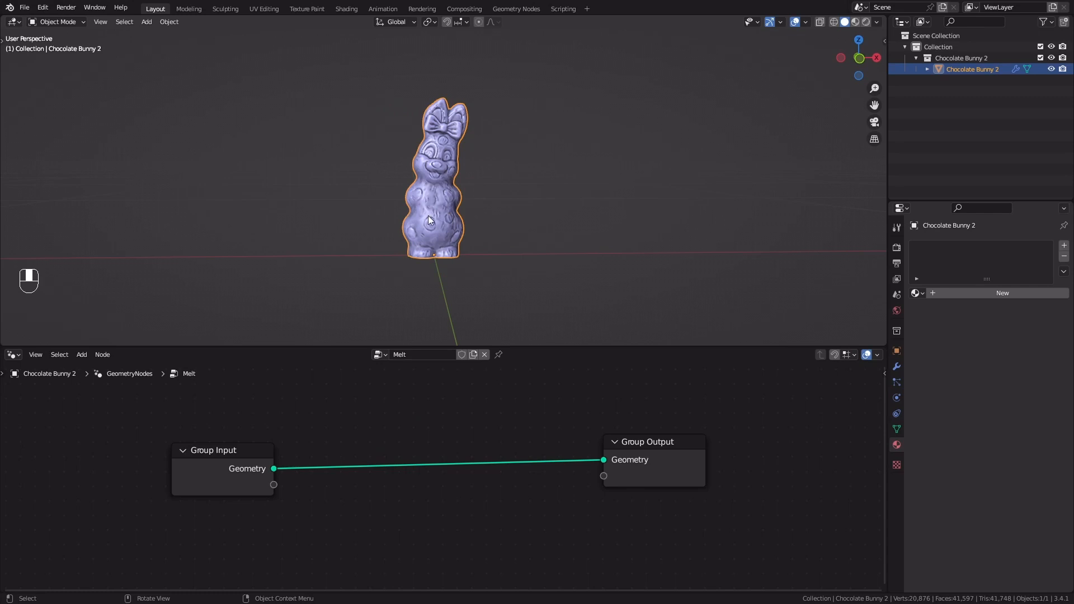
{"action": "middle_click_drag", "start_coordinate": [376, 430], "coordinate": [367, 413], "text": "shift"}
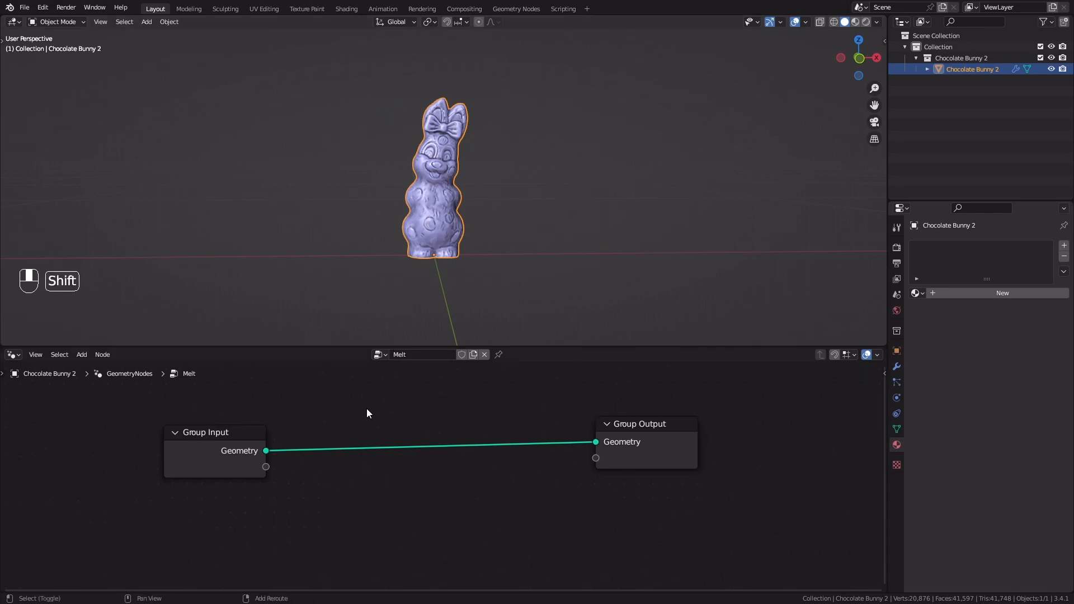
{"action": "key", "text": "shift+a"}
{"action": "left_click", "coordinate": [331, 338]}
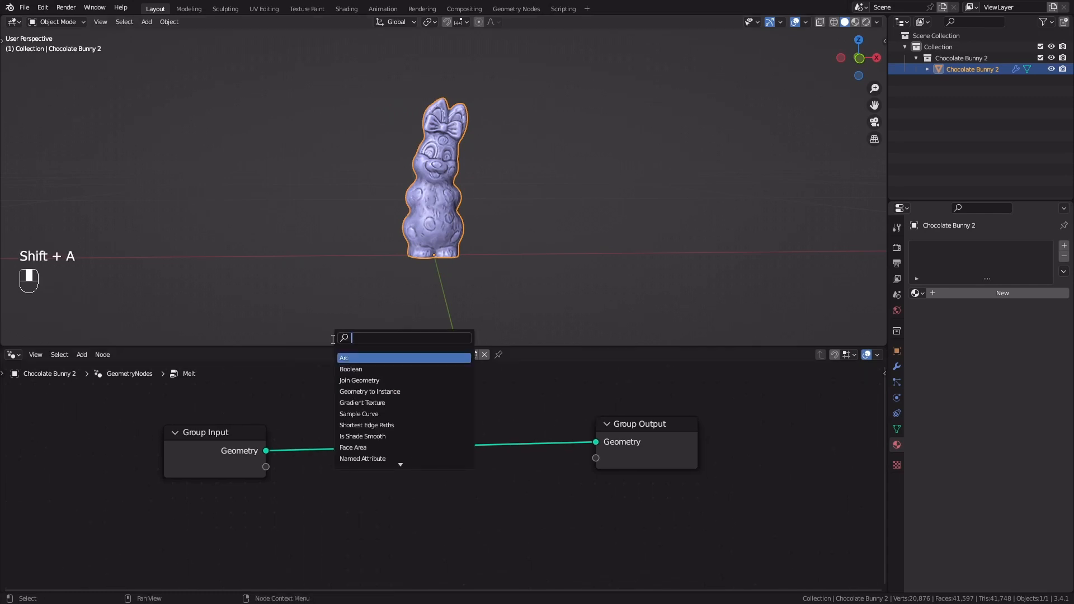
{"action": "type", "text": "boun"}
{"action": "key", "text": "Return"}
{"action": "left_click", "coordinate": [346, 498]}
{"action": "left_click_drag", "start_coordinate": [265, 451], "coordinate": [330, 566]}
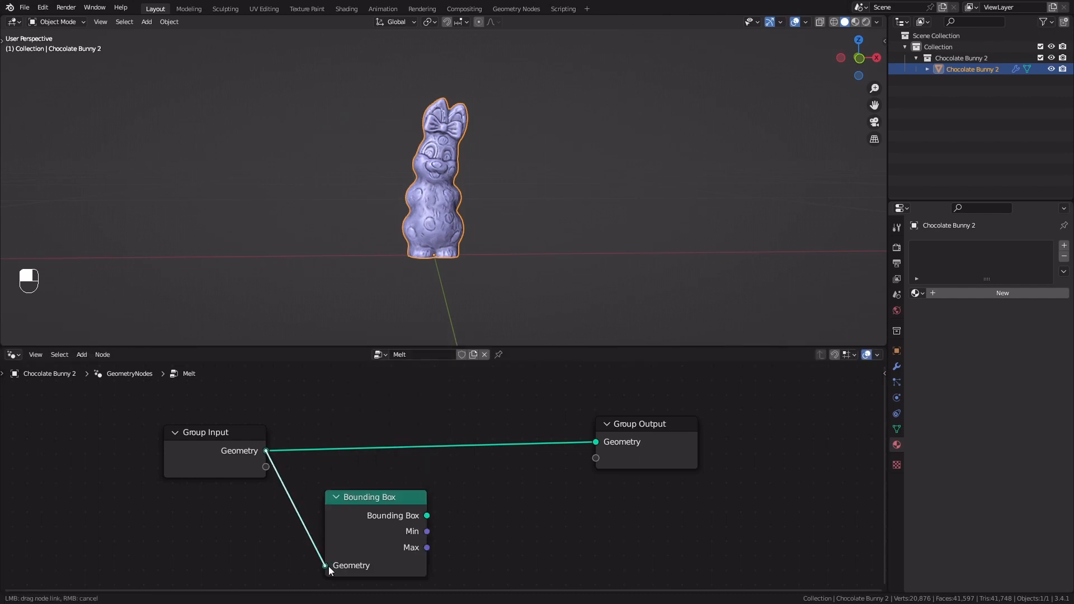
Insert a Join Geometry node before Group Output and connect the Bounding Box output to it
{"action": "scroll", "coordinate": [551, 482], "scroll_direction": "down", "scroll_amount": 2}
{"action": "key", "text": "shift+a"}
{"action": "left_click", "coordinate": [454, 340]}
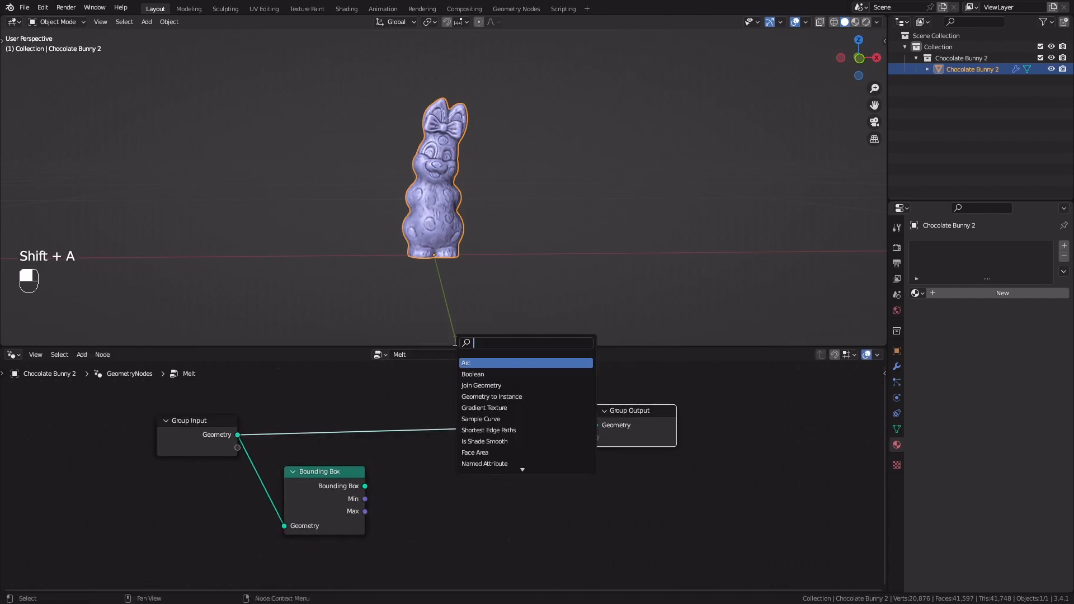
{"action": "type", "text": "joing"}
{"action": "key", "text": "Return"}
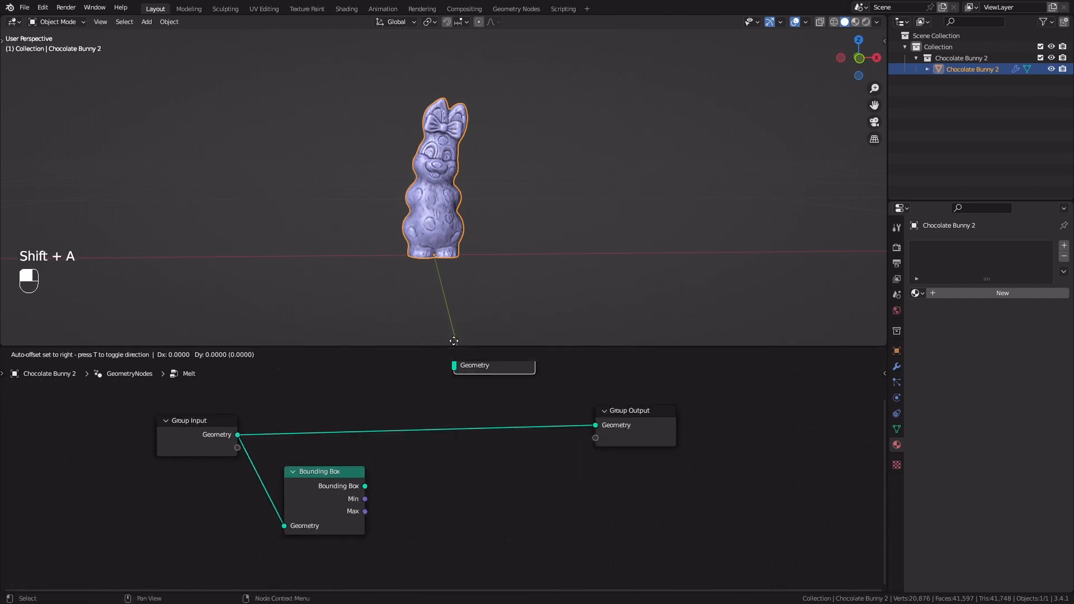
{"action": "left_click", "coordinate": [443, 406]}
{"action": "left_click_drag", "start_coordinate": [365, 486], "coordinate": [445, 433]}
{"action": "middle_click_drag", "start_coordinate": [430, 192], "coordinate": [396, 179]}
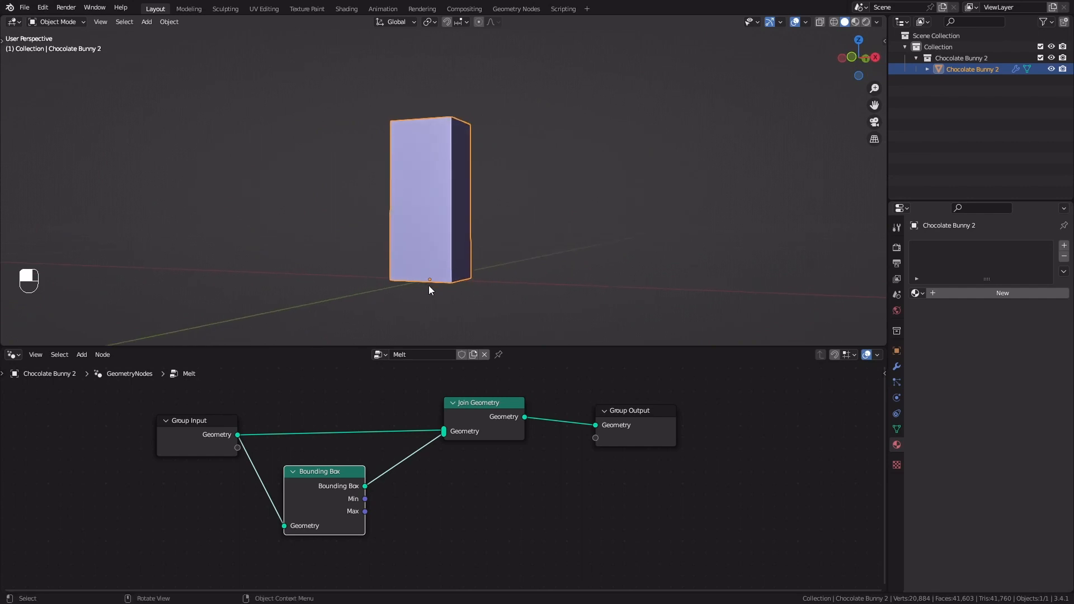
Move Join Geometry and Group Output further along and insert a Transform node between Bounding Box and Join Geometry
{"action": "scroll", "coordinate": [508, 432], "scroll_direction": "down", "scroll_amount": 3}
{"action": "middle_click_drag", "start_coordinate": [508, 432], "coordinate": [454, 413]}
{"action": "left_click_drag", "start_coordinate": [380, 387], "coordinate": [581, 446]}
{"action": "left_click_drag", "start_coordinate": [446, 403], "coordinate": [548, 404]}
{"action": "key", "text": "shift+a"}
{"action": "left_click", "coordinate": [402, 338]}
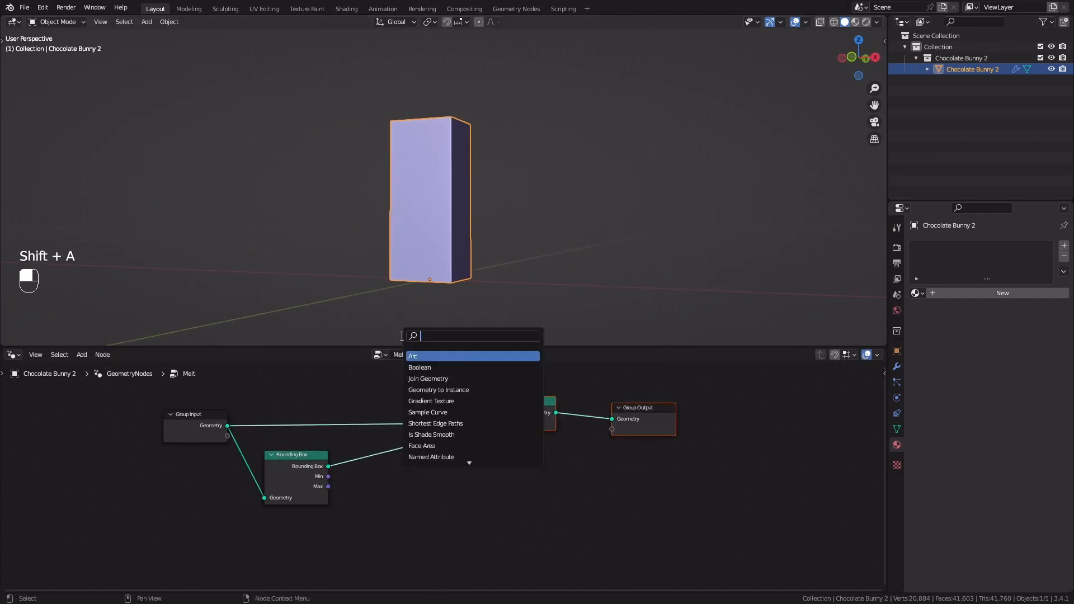
{"action": "type", "text": "tr"}
{"action": "key", "text": "Return"}
{"action": "left_click", "coordinate": [393, 457]}
Set the Transform node's Z translation to -0.19 m
{"action": "key", "text": "Home"}
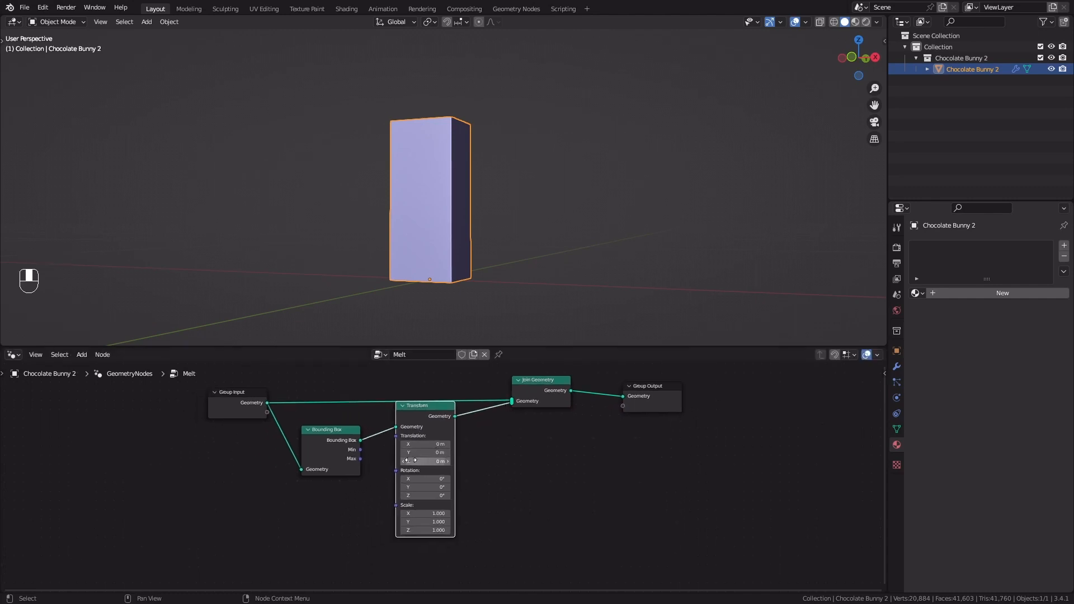
{"action": "left_click_drag", "start_coordinate": [425, 460], "coordinate": [425, 460], "text": "shift"}
{"action": "middle_click_drag", "start_coordinate": [435, 241], "coordinate": [439, 281]}
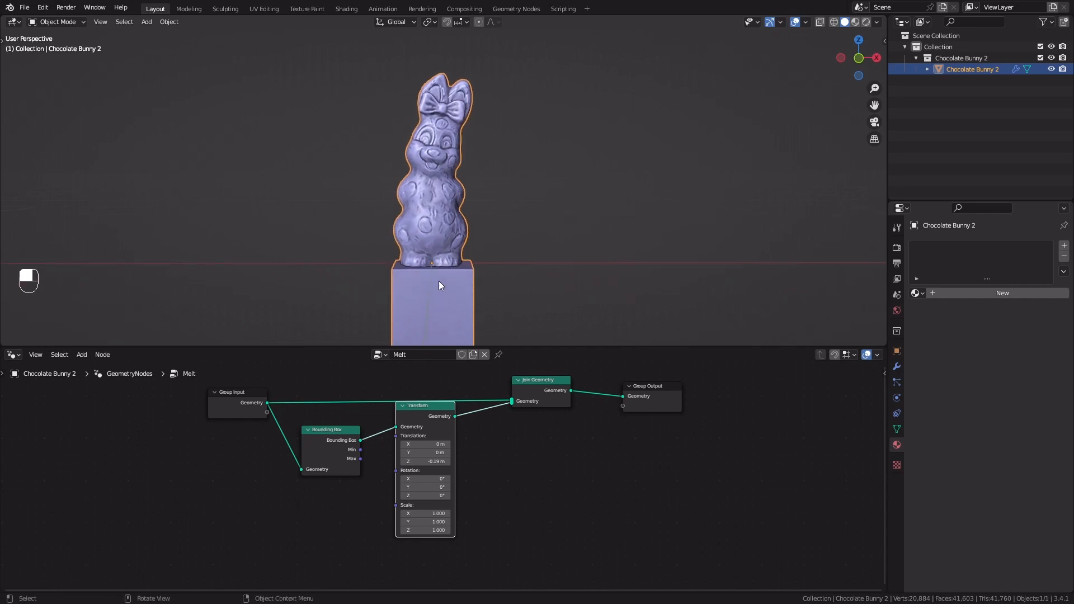
Move the Group Input and Bounding Box nodes away from Transform to make room between them
{"action": "left_click_drag", "start_coordinate": [167, 394], "coordinate": [354, 458]}
{"action": "key", "text": "g"}
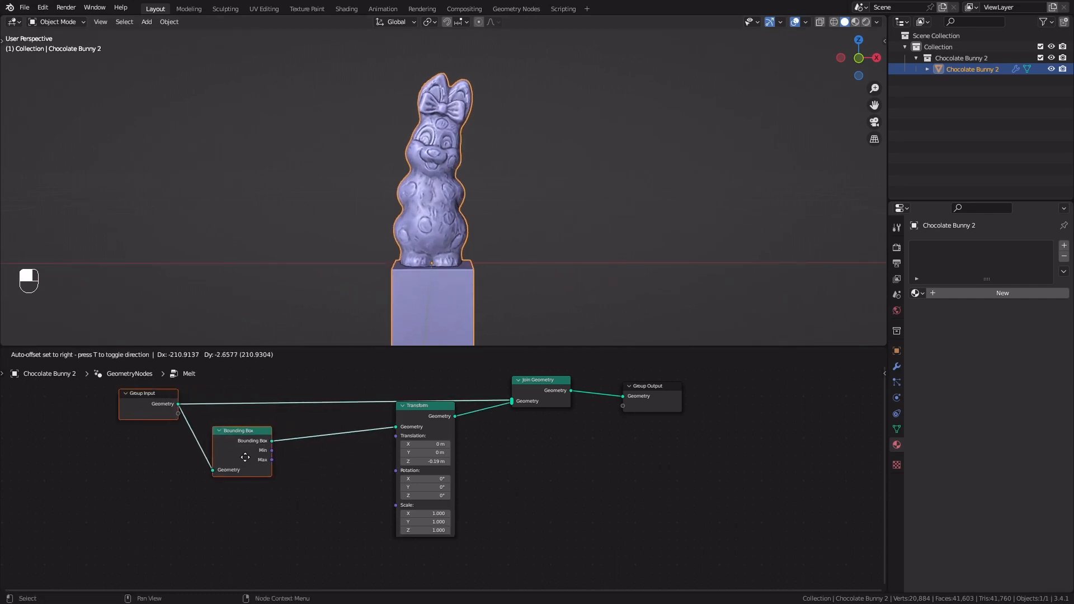
{"action": "left_click", "coordinate": [206, 468]}
{"action": "scroll", "coordinate": [268, 473], "scroll_direction": "up", "scroll_amount": 2}
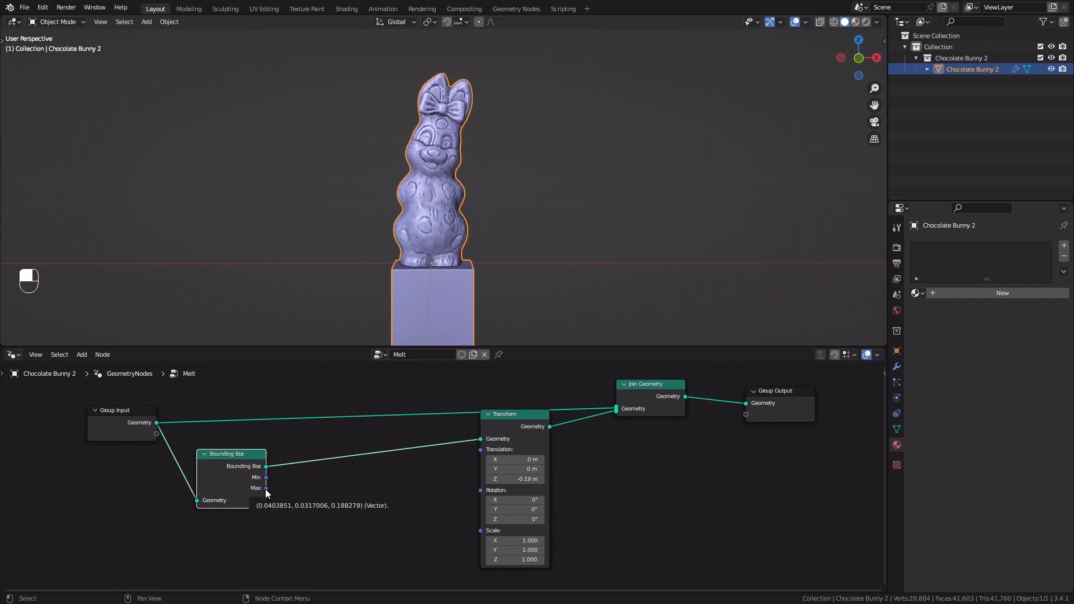
Connect the Bounding Box Max output to the Transform node's Translation and inspect the box from several angles
{"action": "left_click_drag", "start_coordinate": [266, 489], "coordinate": [494, 455]}
{"action": "right_click", "coordinate": [324, 484]}
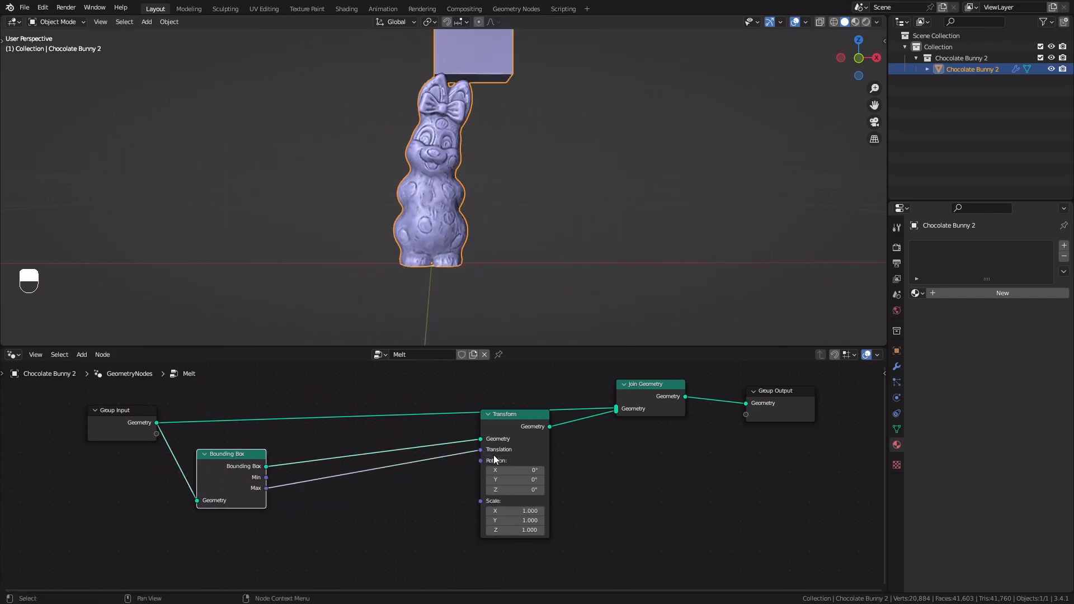
{"action": "middle_click_drag", "start_coordinate": [504, 227], "coordinate": [409, 268]}
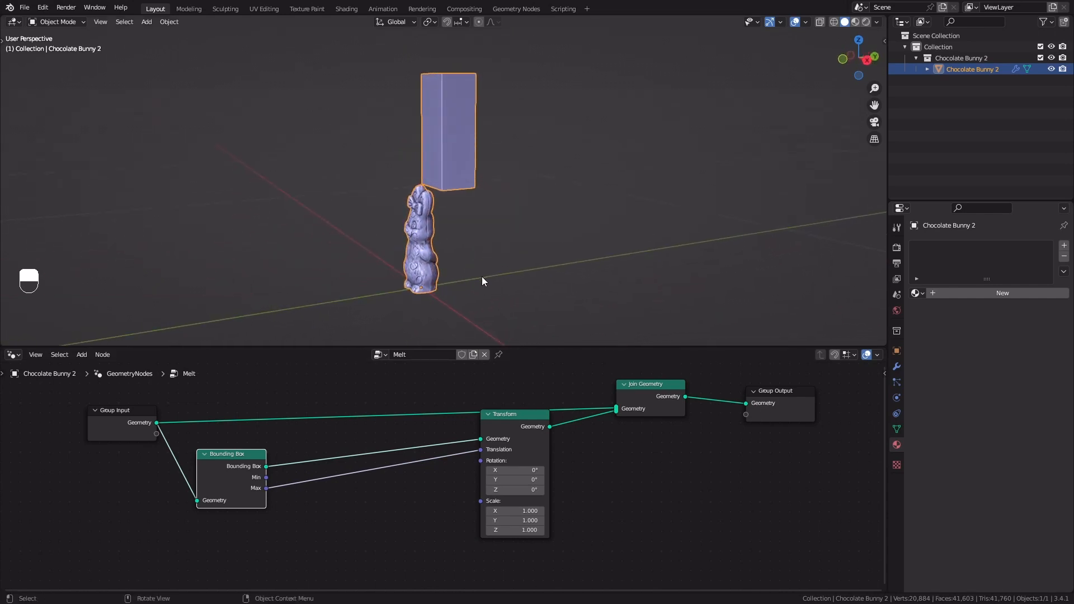
{"action": "middle_click_drag", "start_coordinate": [481, 316], "coordinate": [449, 264]}
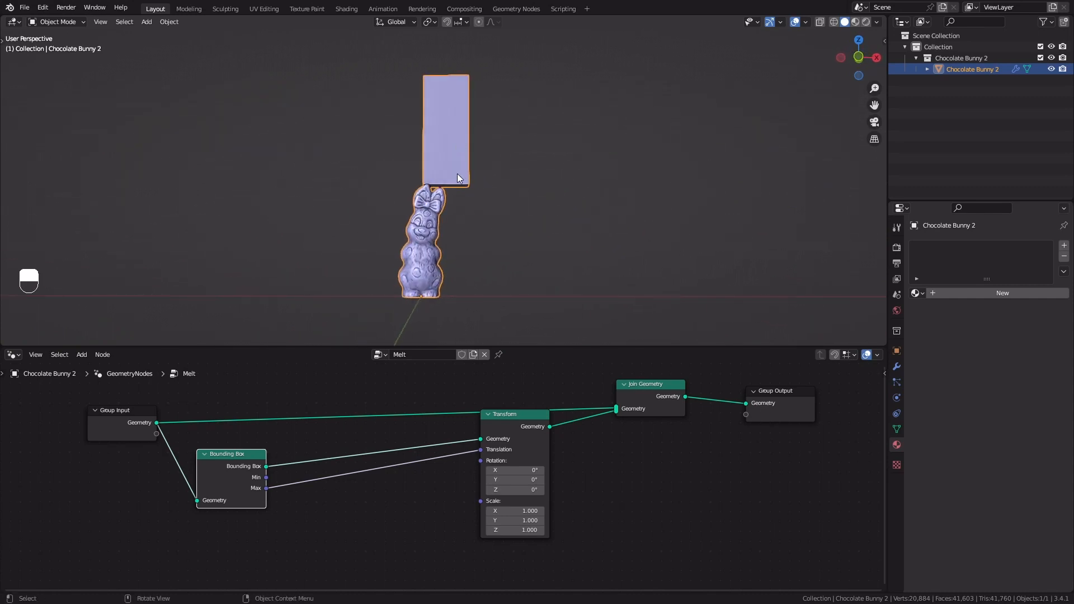
Insert a Separate XYZ node on the link between Bounding Box Max and Transform Translation
{"action": "scroll", "coordinate": [308, 485], "scroll_direction": "up", "scroll_amount": 2}
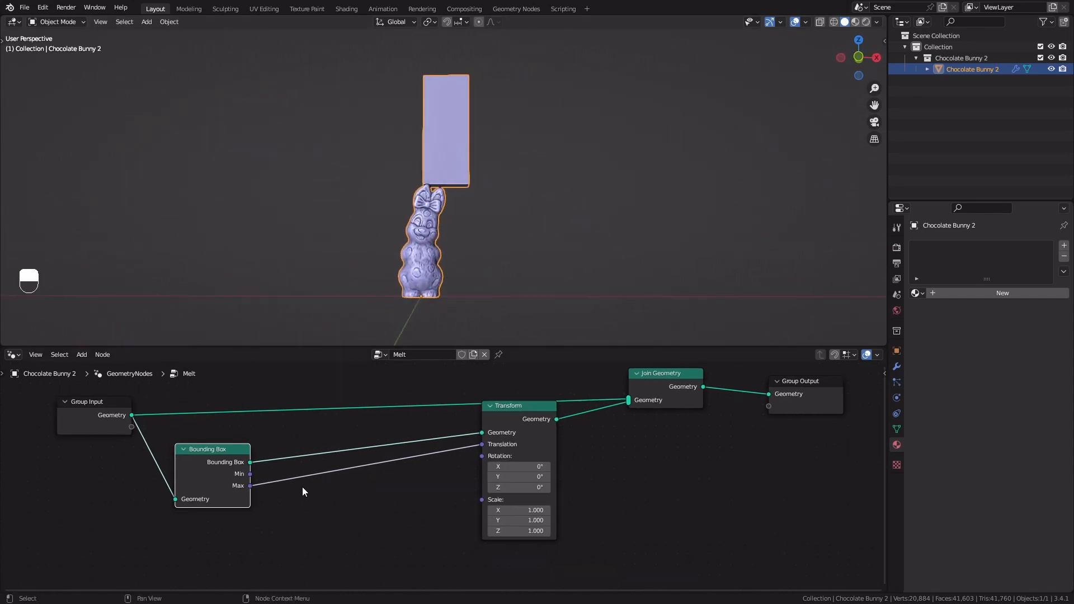
{"action": "key", "text": "shift+a"}
{"action": "left_click", "coordinate": [304, 338]}
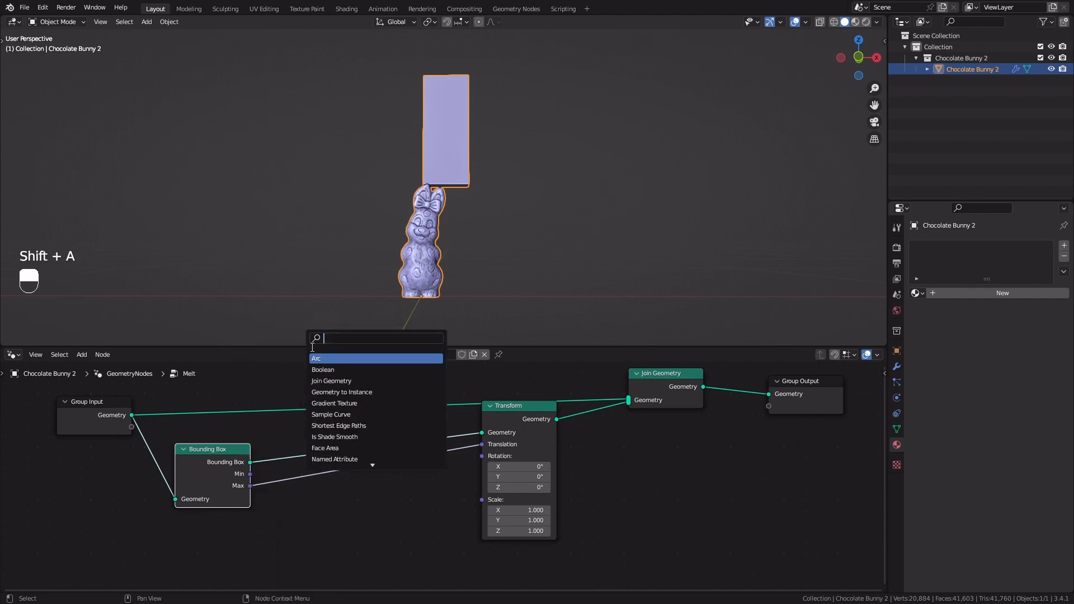
{"action": "type", "text": "sepa"}
{"action": "key", "text": "Return"}
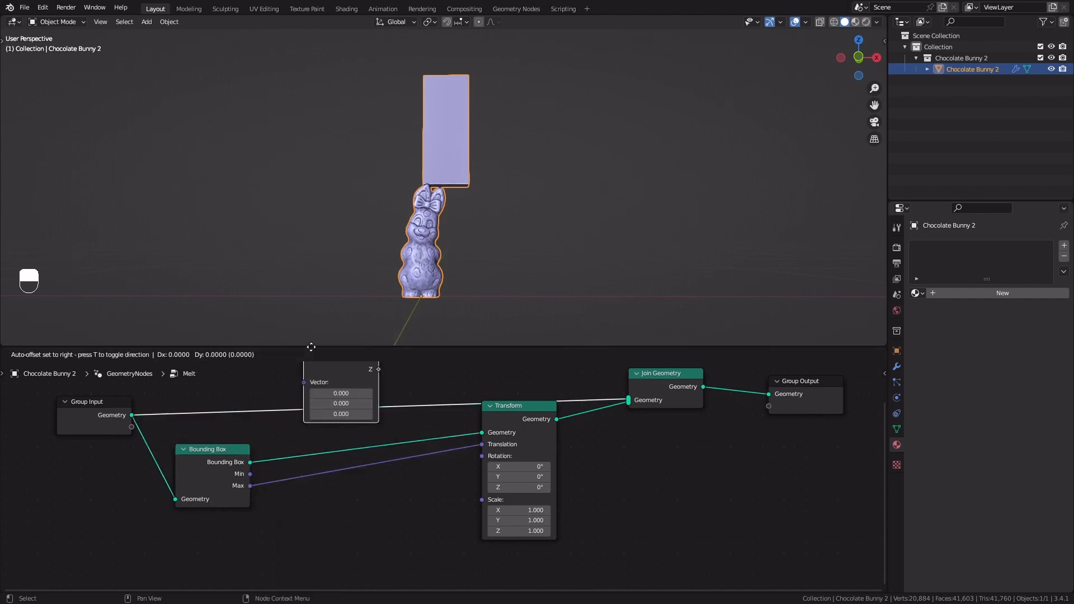
{"action": "left_click", "coordinate": [278, 489]}
Insert a Combine XYZ node between Separate XYZ and the Transform node's Translation
{"action": "scroll", "coordinate": [405, 486], "scroll_direction": "down", "scroll_amount": 1}
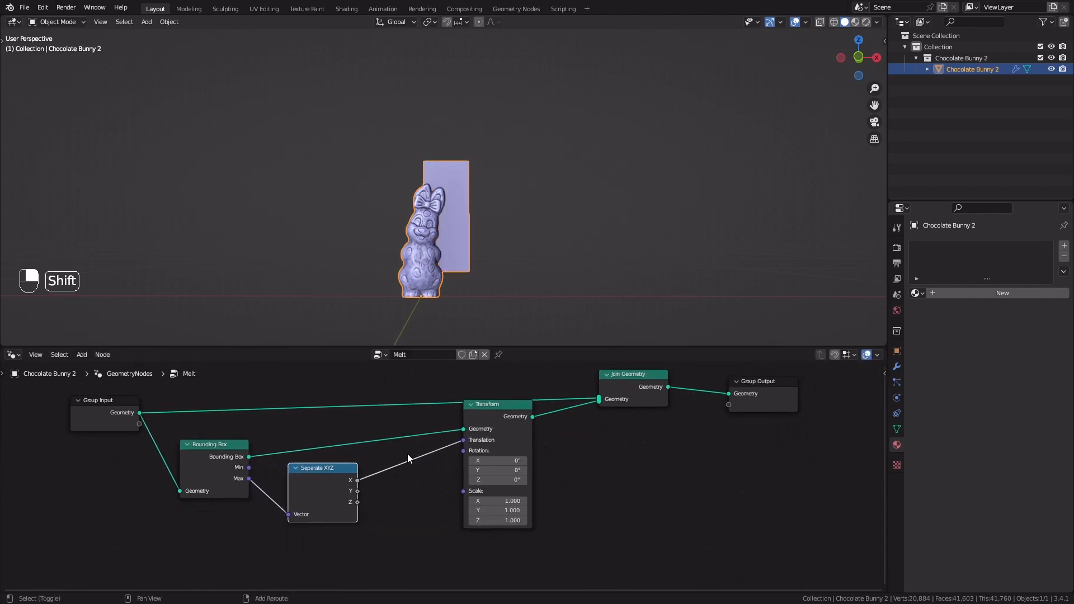
{"action": "key", "text": "shift+a"}
{"action": "left_click", "coordinate": [365, 339]}
{"action": "type", "text": "c"}
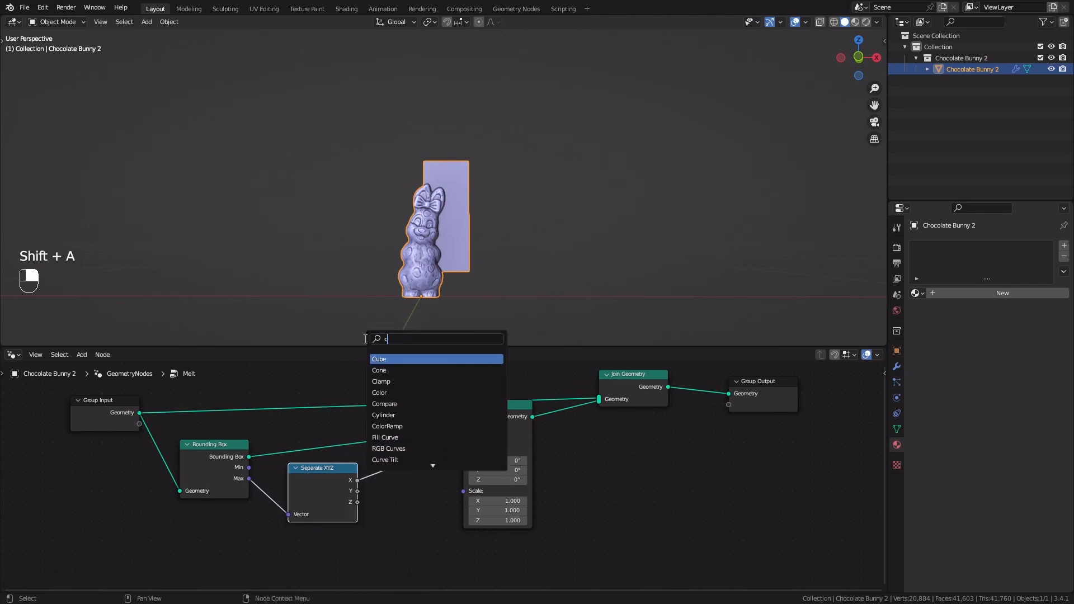
{"action": "type", "text": "omb"}
{"action": "key", "text": "Return"}
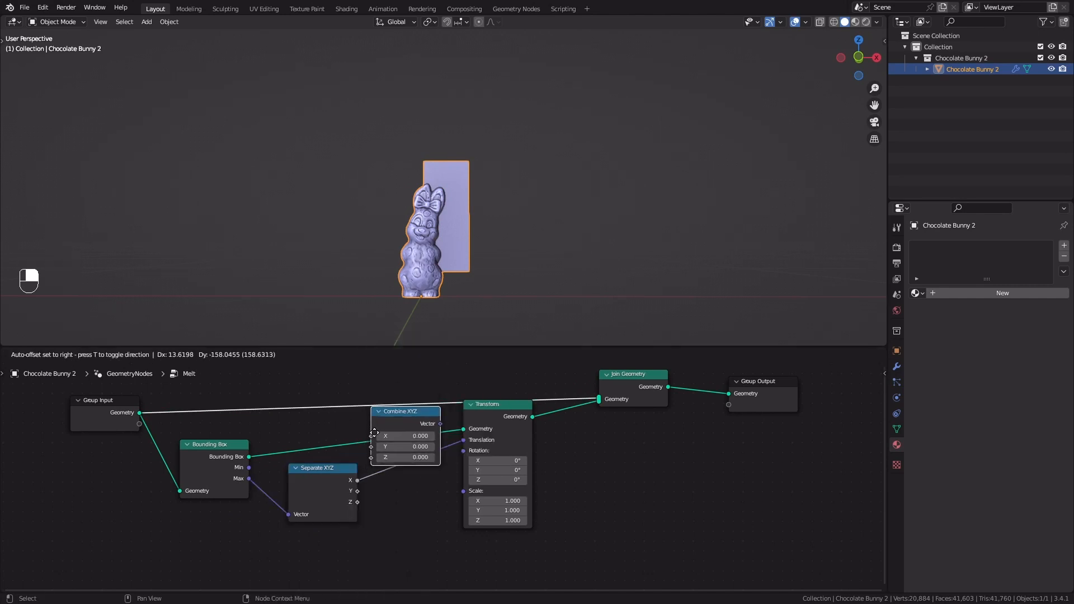
{"action": "left_click", "coordinate": [382, 467]}
{"action": "middle_click_drag", "start_coordinate": [414, 257], "coordinate": [415, 232]}
Remove the X link between Separate XYZ and Combine XYZ and connect Z to Z instead
{"action": "right_click_drag", "start_coordinate": [380, 458], "coordinate": [364, 499], "text": "ctrl"}
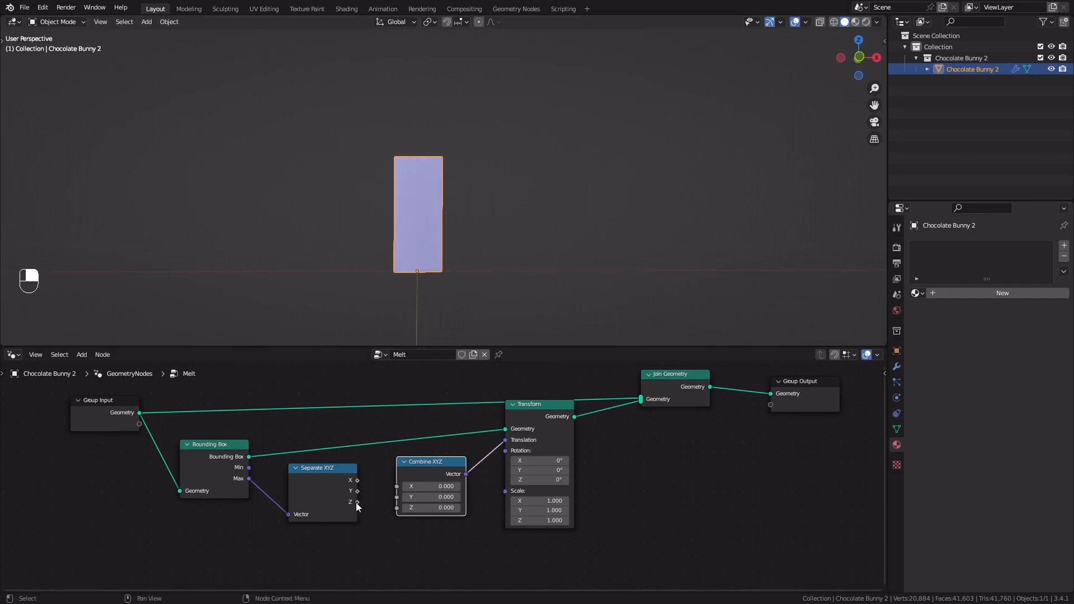
{"action": "left_click_drag", "start_coordinate": [357, 502], "coordinate": [393, 507]}
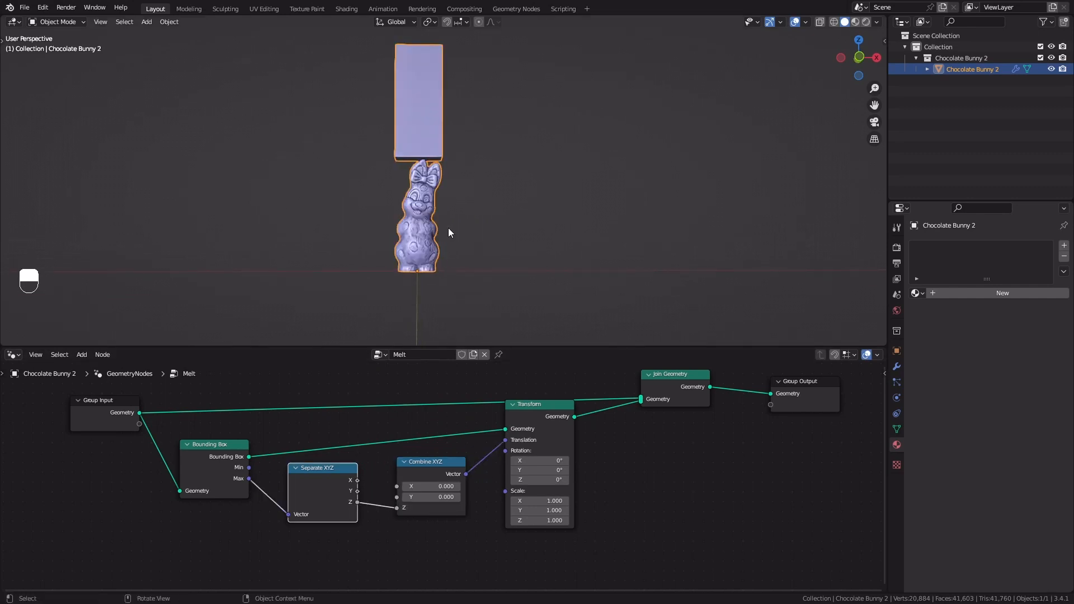
{"action": "middle_click_drag", "start_coordinate": [448, 227], "coordinate": [424, 224]}
Insert a Math node set to Add on the Z link between Separate XYZ and Combine XYZ
{"action": "scroll", "coordinate": [434, 487], "scroll_direction": "up", "scroll_amount": 2}
{"action": "middle_click_drag", "start_coordinate": [423, 464], "coordinate": [425, 460]}
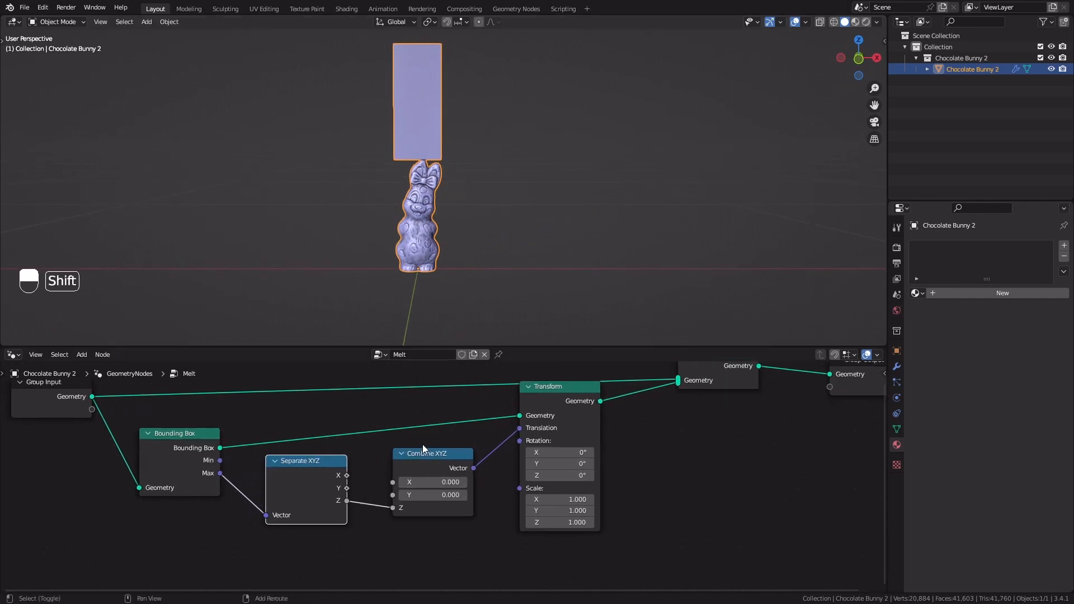
{"action": "key", "text": "shift+a"}
{"action": "left_click", "coordinate": [358, 340]}
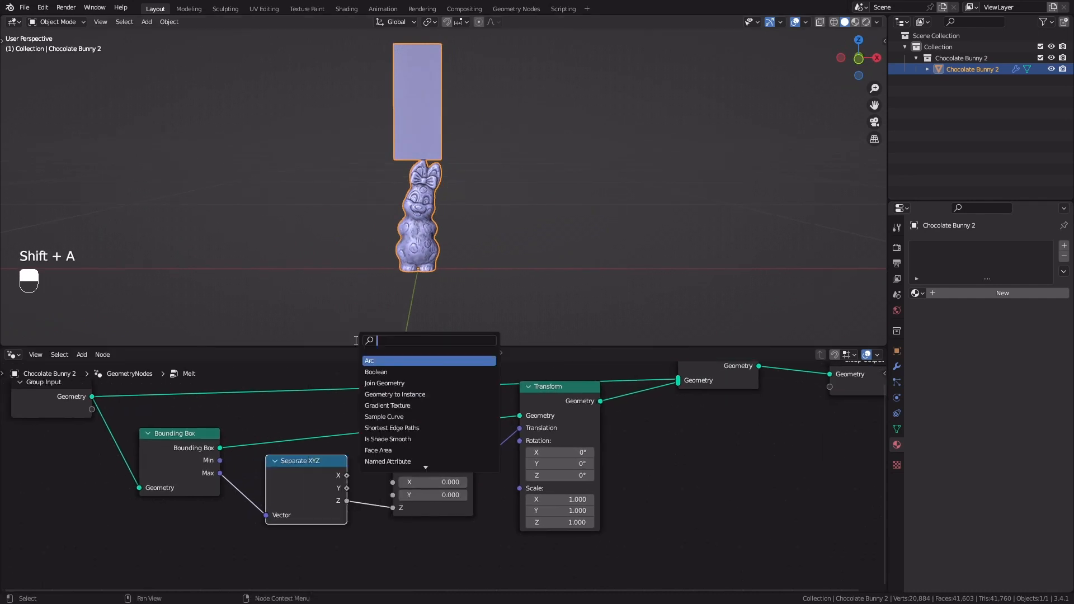
{"action": "type", "text": "add"}
{"action": "key", "text": "Return"}
{"action": "left_click", "coordinate": [321, 479]}
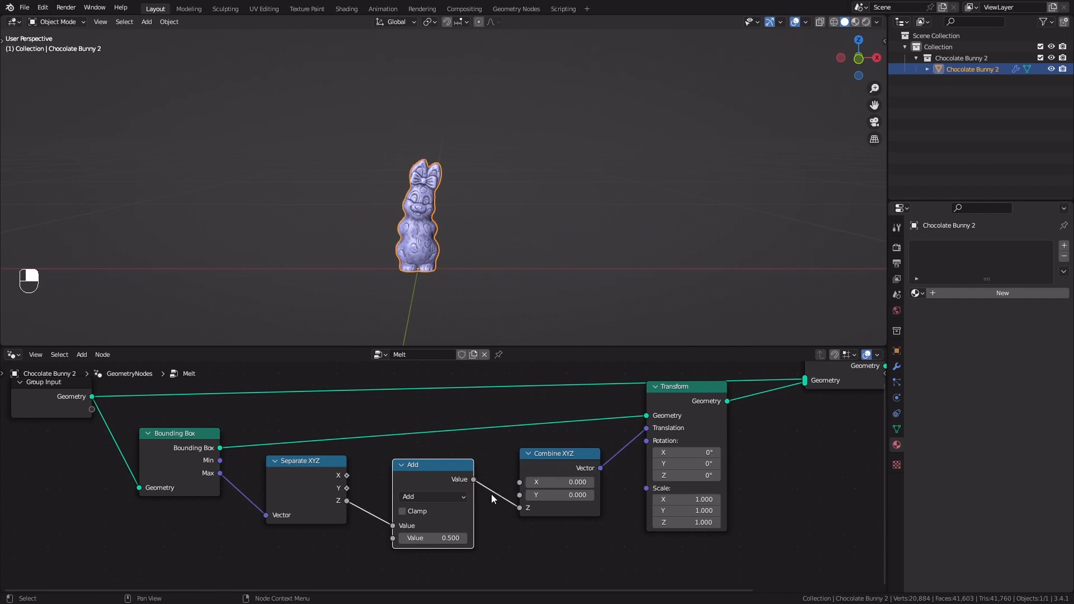
Switch the Math node between Separate XYZ and Combine XYZ to Multiply and set its second value to -1
{"action": "scroll", "coordinate": [492, 494], "scroll_direction": "up", "scroll_amount": 1}
{"action": "left_click", "coordinate": [424, 472]}
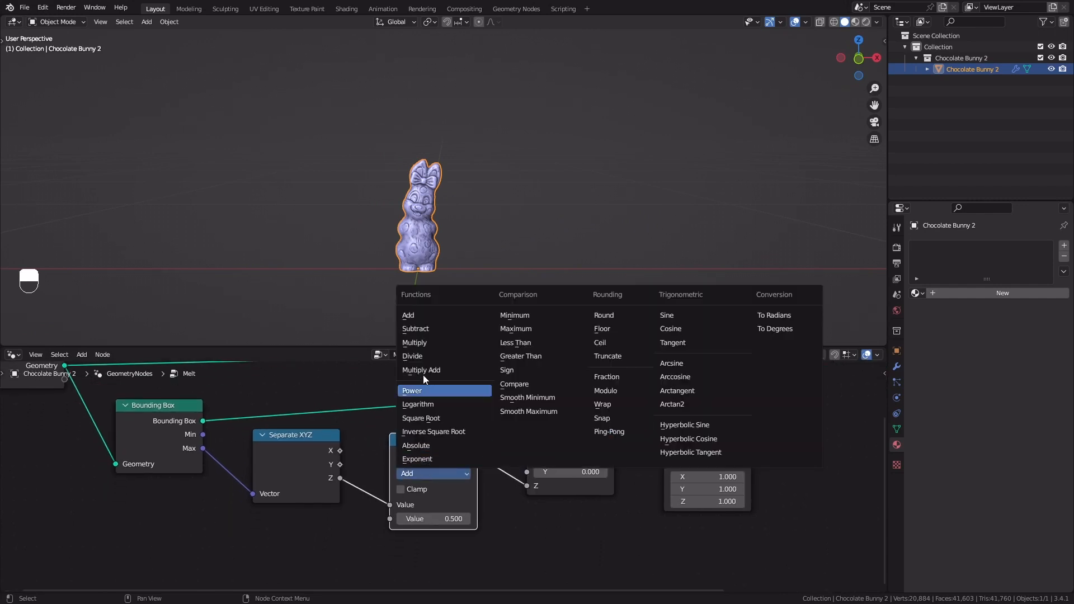
{"action": "left_click", "coordinate": [423, 342]}
{"action": "left_click", "coordinate": [446, 520]}
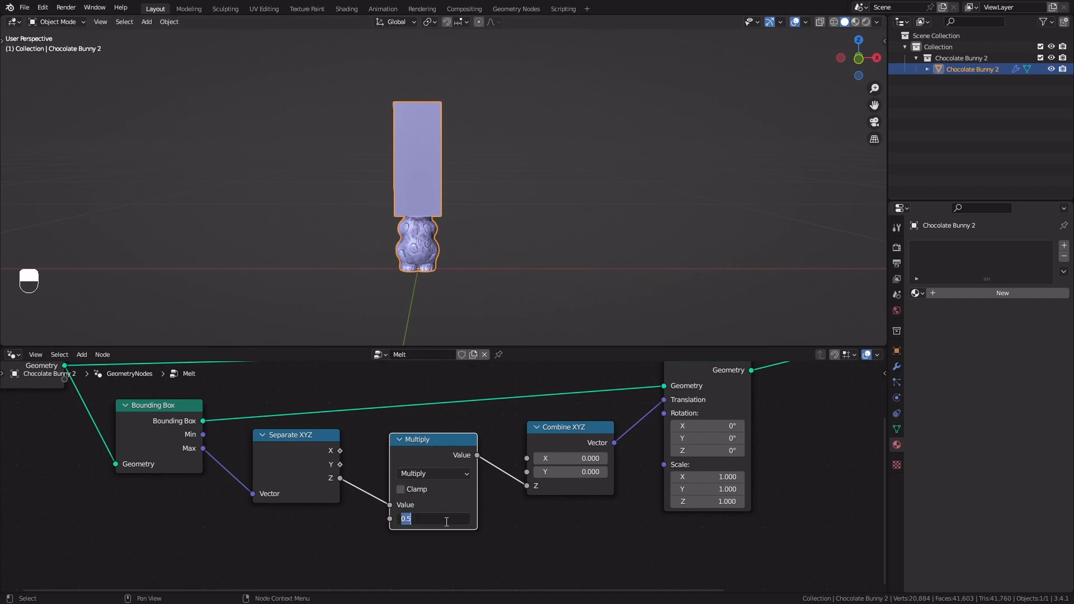
{"action": "type", "text": "-1"}
{"action": "key", "text": "Return"}
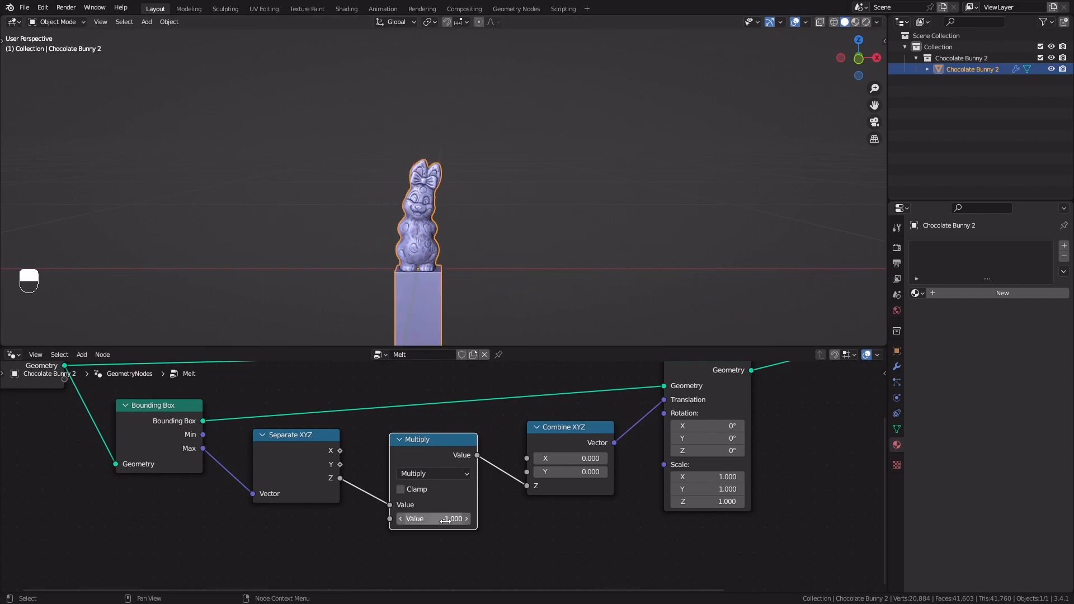
Set the Transform node's X and Y scale to 1.780 to widen the bounding box beneath the bunny
{"action": "middle_click_drag", "start_coordinate": [489, 246], "coordinate": [458, 210], "text": "shift"}
{"action": "key", "text": "ctrl+z"}
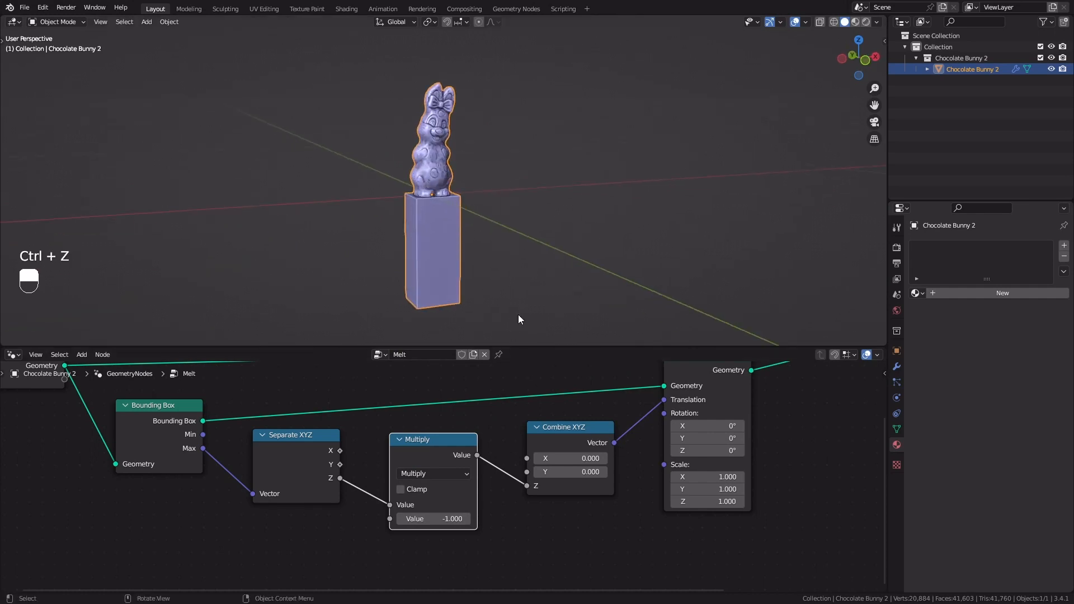
{"action": "scroll", "coordinate": [412, 210], "scroll_direction": "up", "scroll_amount": 2}
{"action": "middle_click_drag", "start_coordinate": [431, 200], "coordinate": [487, 173]}
{"action": "middle_click_drag", "start_coordinate": [453, 255], "coordinate": [454, 232], "text": "shift"}
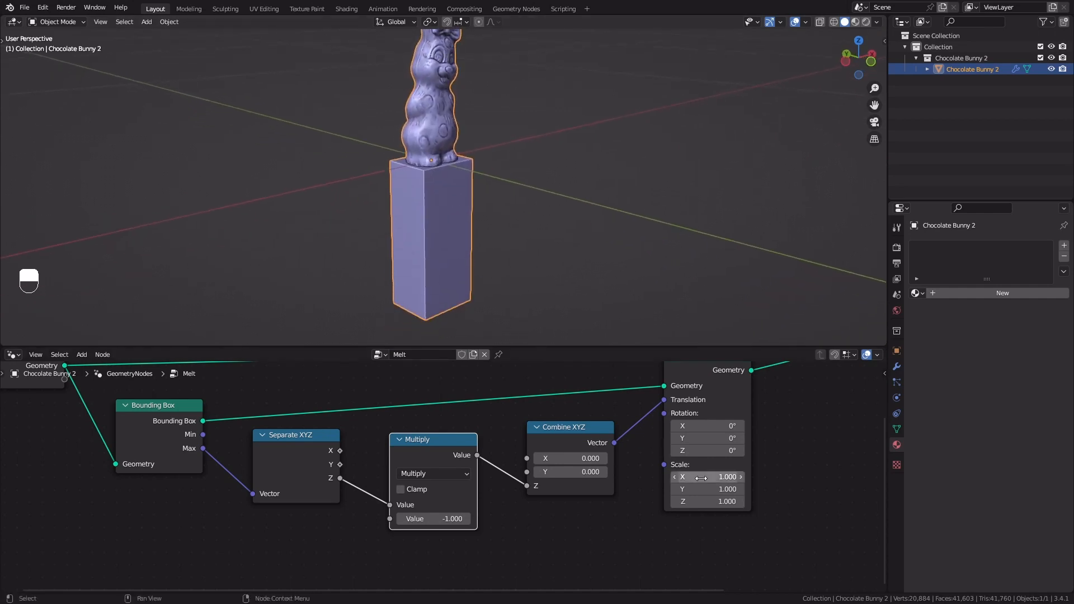
{"action": "left_click_drag", "start_coordinate": [701, 478], "coordinate": [745, 478], "text": "shift"}
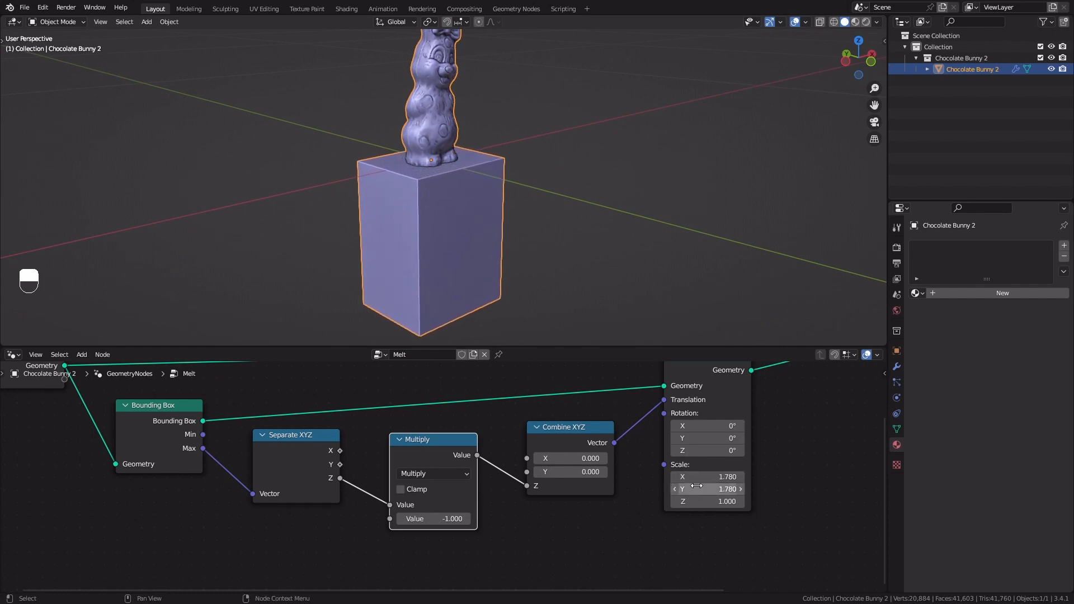
{"action": "scroll", "coordinate": [452, 116], "scroll_direction": "down", "scroll_amount": 3}
{"action": "middle_click_drag", "start_coordinate": [452, 140], "coordinate": [465, 214]}
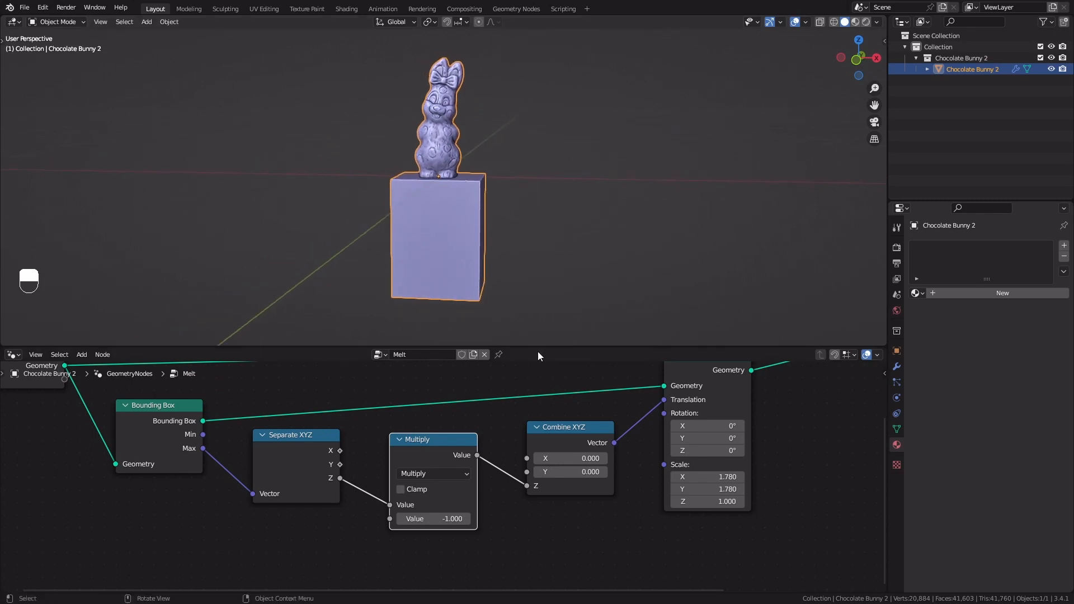
Enlarge the node editor area and delete the Join Geometry node
{"action": "left_click_drag", "start_coordinate": [539, 353], "coordinate": [534, 314]}
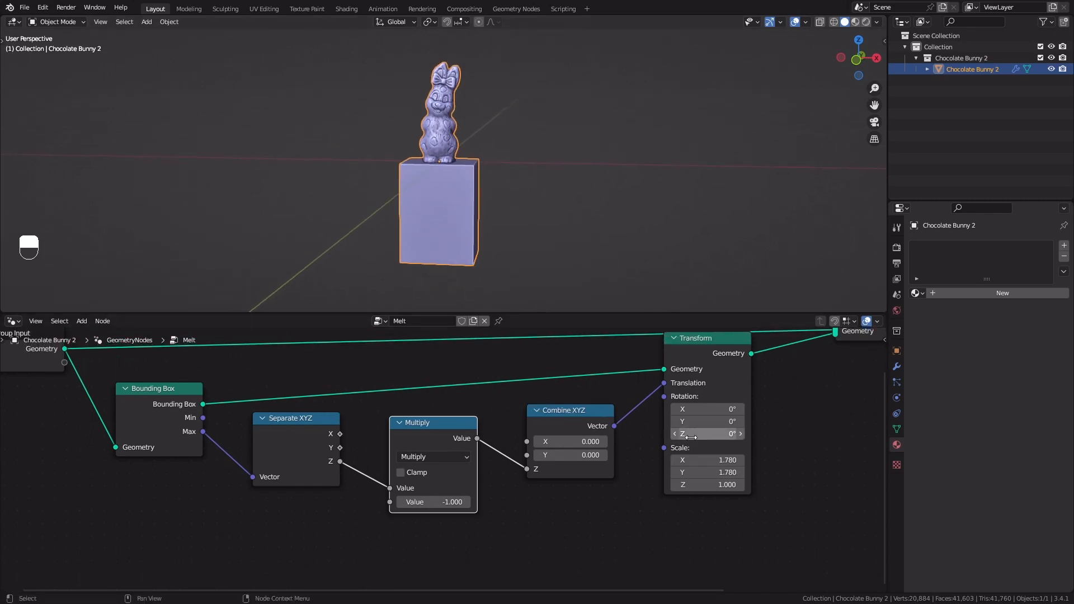
{"action": "scroll", "coordinate": [692, 436], "scroll_direction": "down", "scroll_amount": 2}
{"action": "middle_click_drag", "start_coordinate": [704, 432], "coordinate": [531, 488]}
{"action": "left_click_drag", "start_coordinate": [599, 397], "coordinate": [602, 373]}
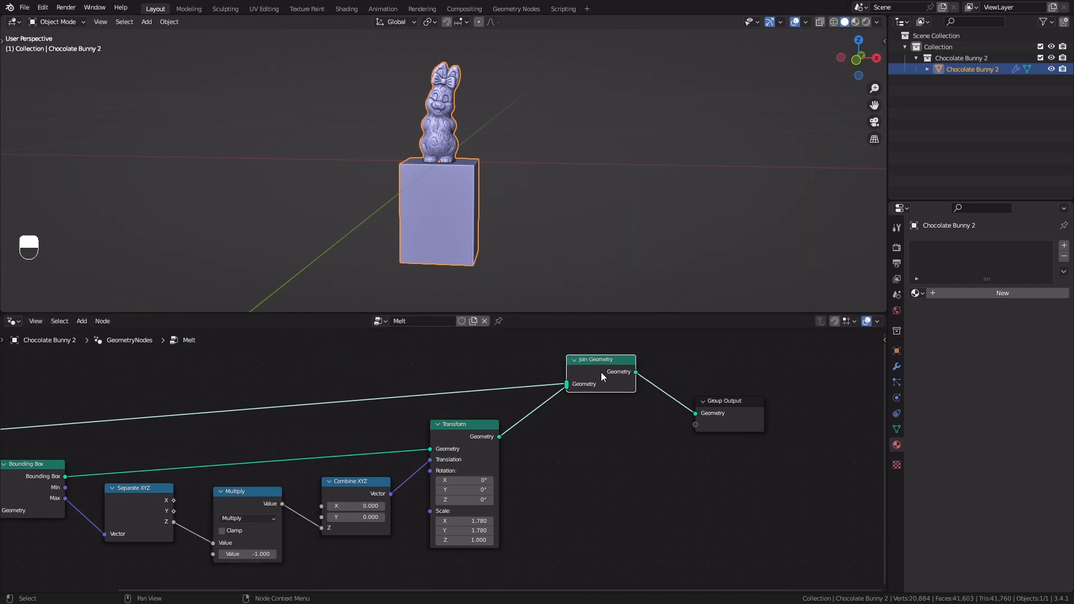
{"action": "key", "text": "x"}
Add a Mesh Boolean node between the Transform and Group Output nodes
{"action": "key", "text": "shift+a"}
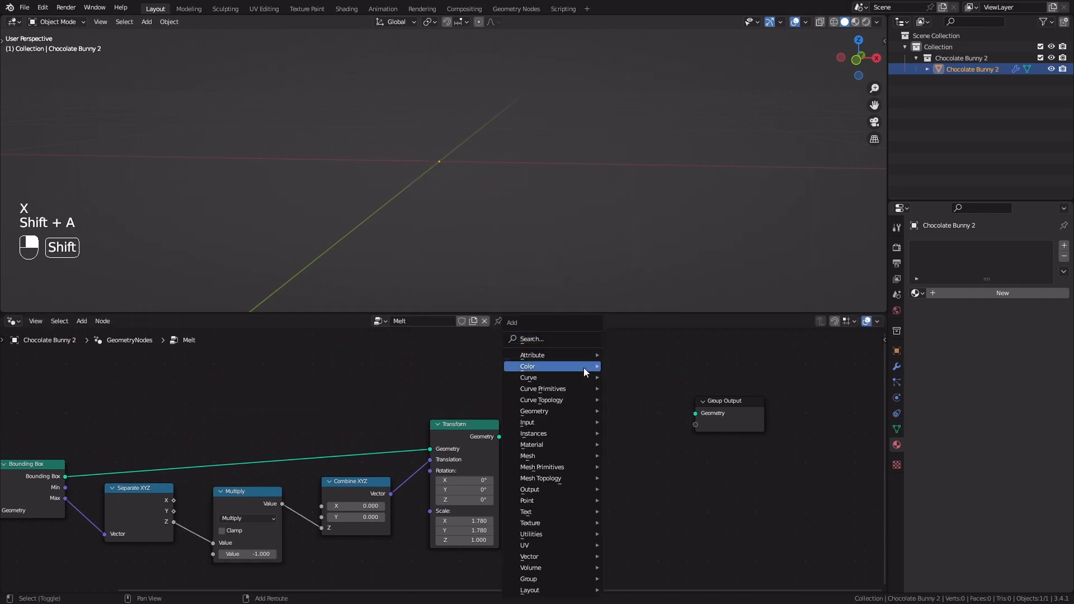
{"action": "left_click", "coordinate": [564, 335]}
{"action": "type", "text": "mesh bool"}
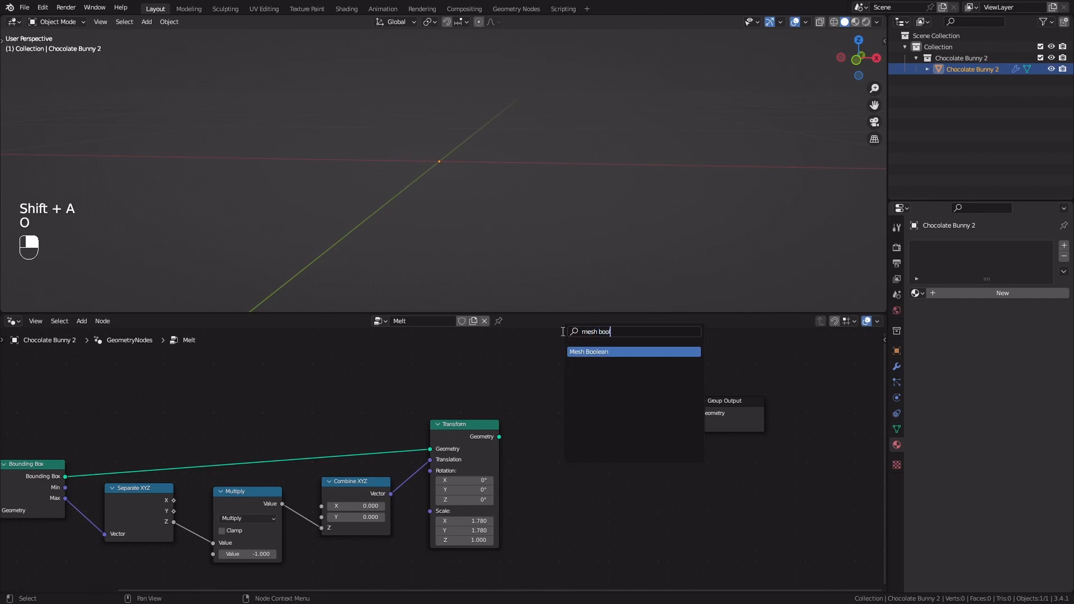
{"action": "key", "text": "Return"}
{"action": "left_click", "coordinate": [564, 364]}
Connect the Group Input geometry to the Mesh Boolean's Mesh 1 and the Transform geometry to its Mesh 2
{"action": "key", "text": "Home"}
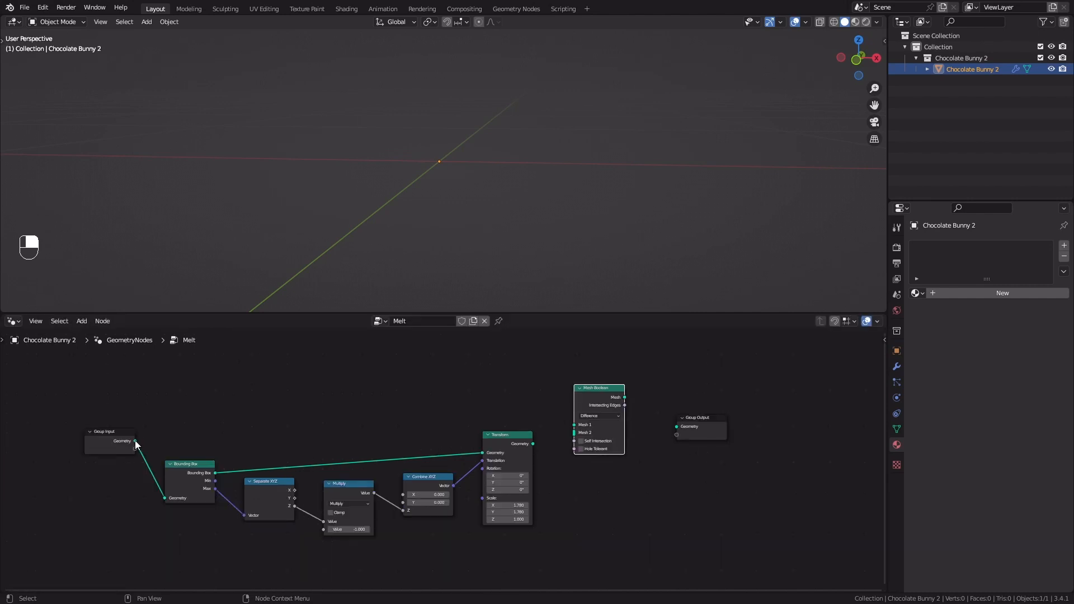
{"action": "left_click_drag", "start_coordinate": [135, 441], "coordinate": [576, 425]}
{"action": "scroll", "coordinate": [575, 431], "scroll_direction": "up", "scroll_amount": 2}
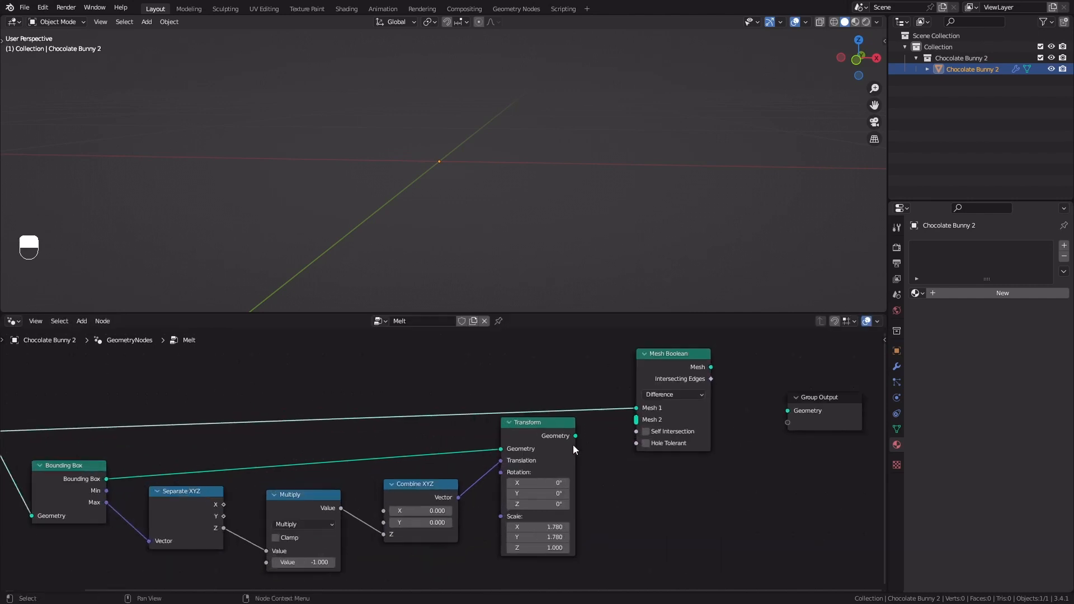
{"action": "middle_click_drag", "start_coordinate": [572, 444], "coordinate": [444, 457]}
{"action": "left_click_drag", "start_coordinate": [443, 452], "coordinate": [504, 437]}
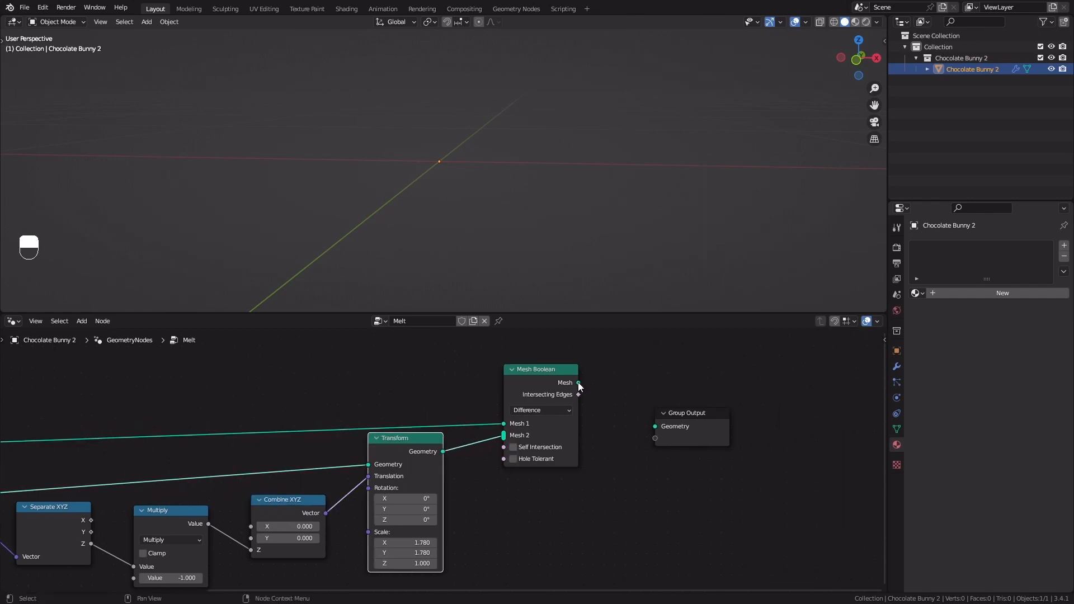
Connect the Mesh Boolean's Mesh output to the Group Output and inspect the bunny
{"action": "left_click_drag", "start_coordinate": [578, 383], "coordinate": [656, 426]}
{"action": "middle_click_drag", "start_coordinate": [418, 92], "coordinate": [505, 197], "text": "shift"}
{"action": "scroll", "coordinate": [508, 203], "scroll_direction": "up", "scroll_amount": 3}
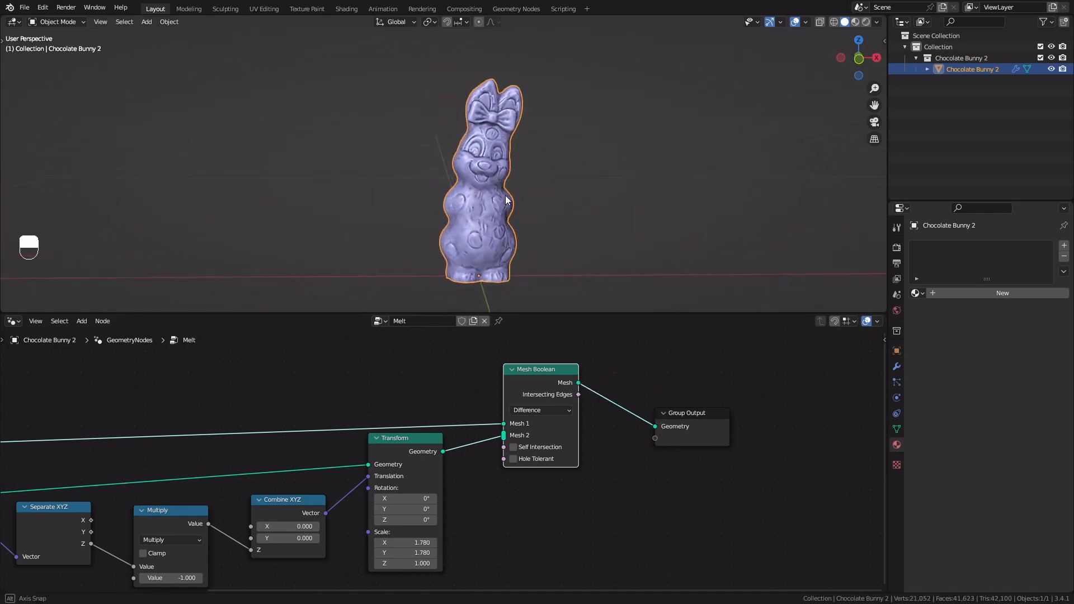
{"action": "scroll", "coordinate": [503, 202], "scroll_direction": "down", "scroll_amount": 1}
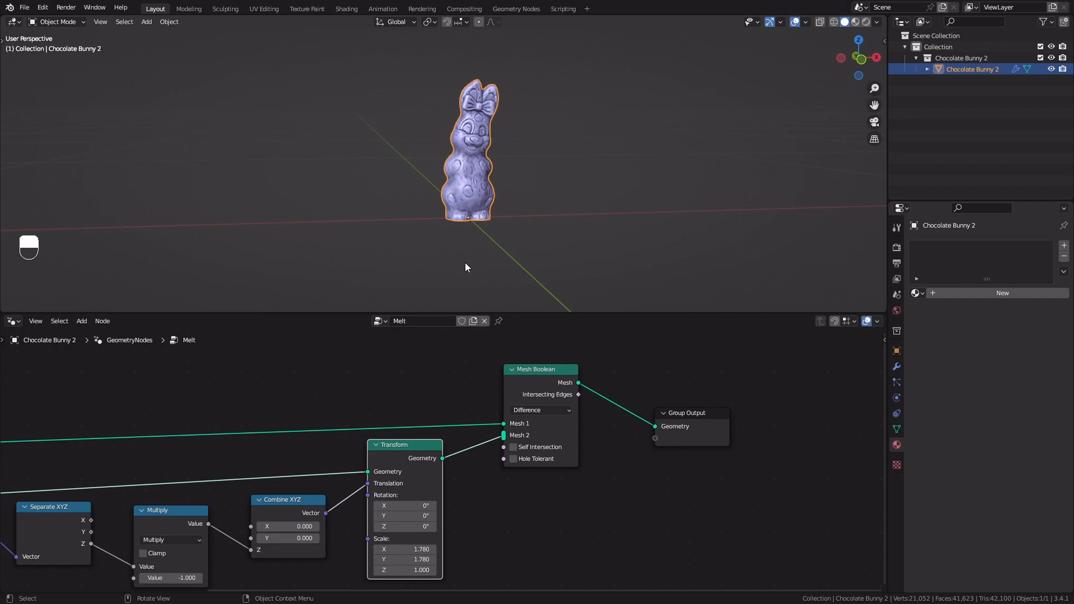
Insert a second Transform node on the link between Group Input and the Mesh Boolean's Mesh 1
{"action": "scroll", "coordinate": [434, 388], "scroll_direction": "down", "scroll_amount": 2}
{"action": "middle_click_drag", "start_coordinate": [434, 388], "coordinate": [426, 418]}
{"action": "key", "text": "shift+a"}
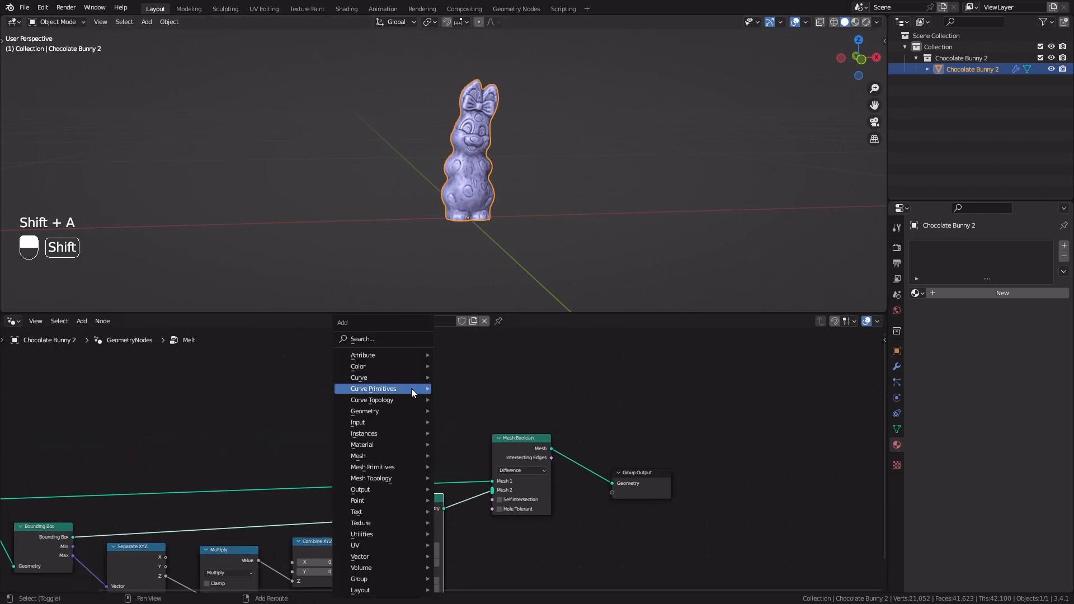
{"action": "left_click", "coordinate": [390, 339]}
{"action": "type", "text": "tra"}
{"action": "key", "text": "Return"}
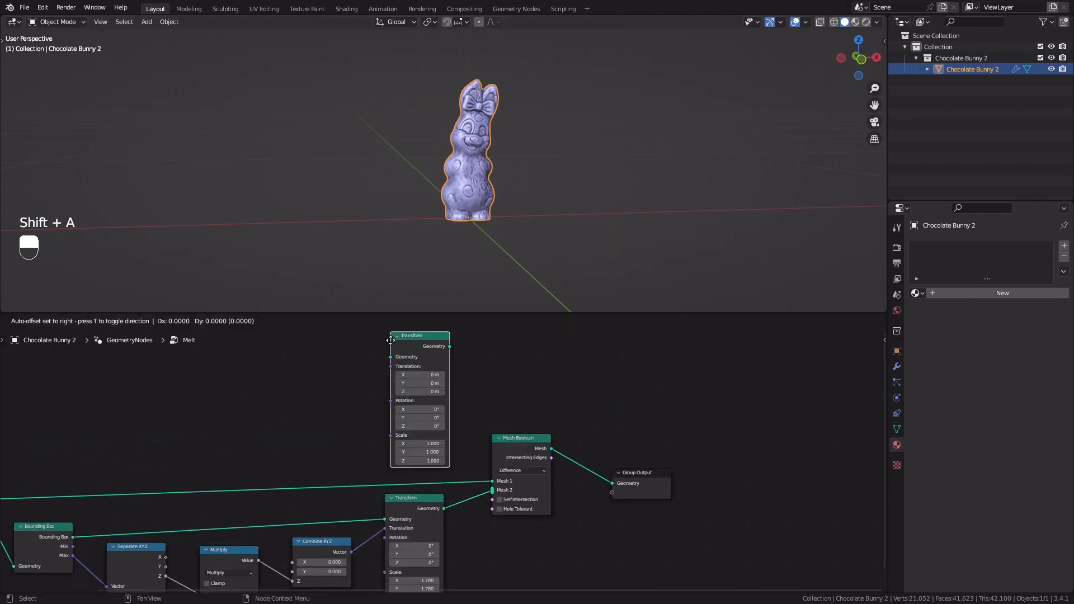
{"action": "left_click", "coordinate": [390, 374]}
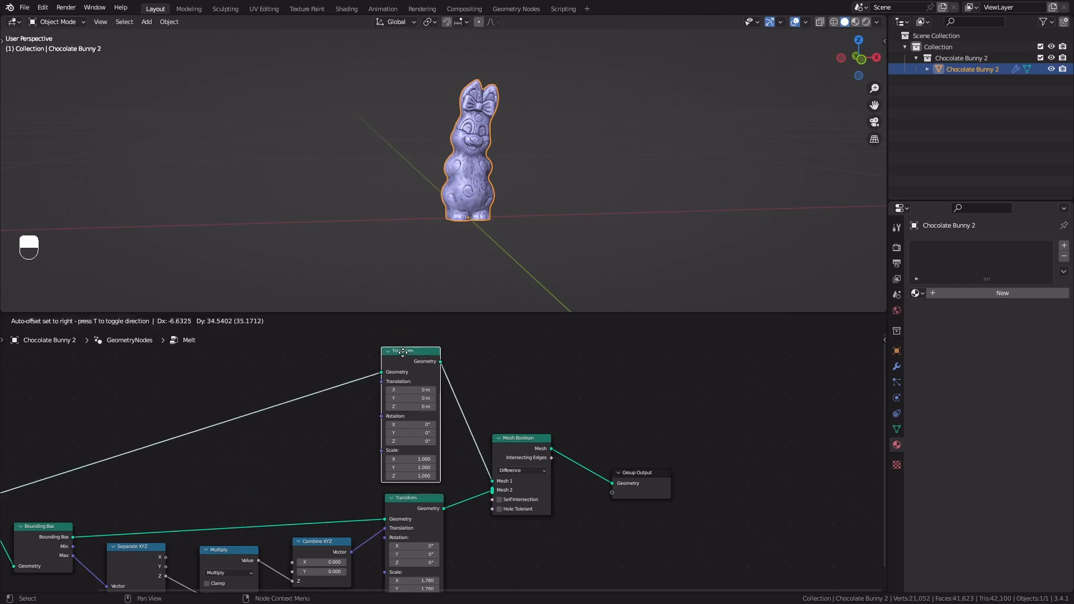
Set the new Transform node's Z translation to -0.11 m to test lowering the bunny into the box
{"action": "scroll", "coordinate": [406, 386], "scroll_direction": "up", "scroll_amount": 2}
{"action": "mouse_move", "coordinate": [407, 392]}
{"action": "left_mouse_down", "text": "shift"}
{"action": "mouse_move", "coordinate": [387, 392]}
{"action": "mouse_move", "coordinate": [406, 392]}
{"action": "left_mouse_up", "text": "shift"}
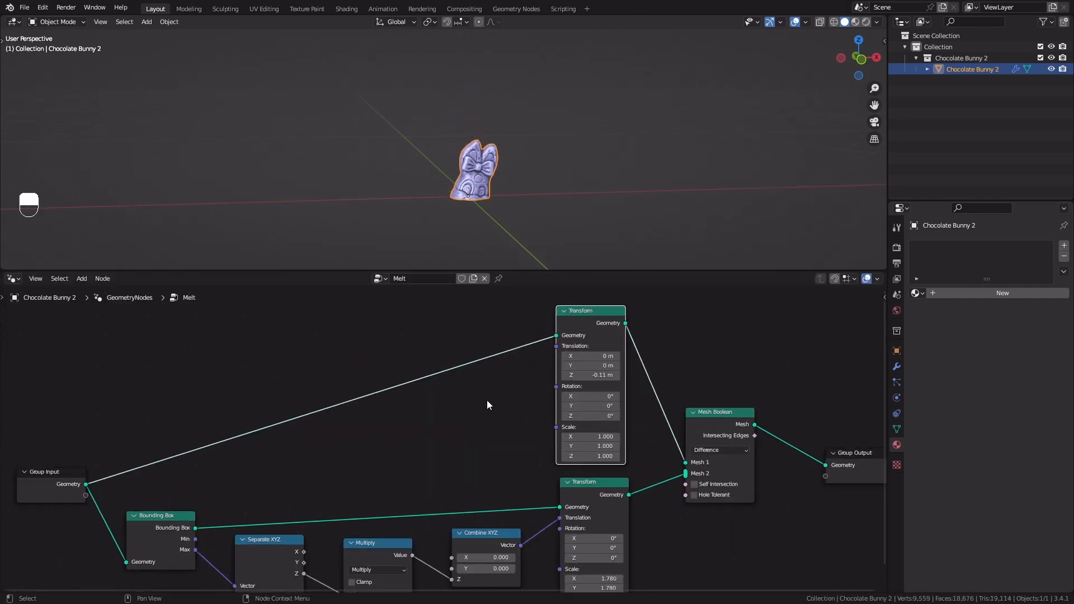
{"action": "middle_click_drag", "start_coordinate": [487, 401], "coordinate": [540, 410]}
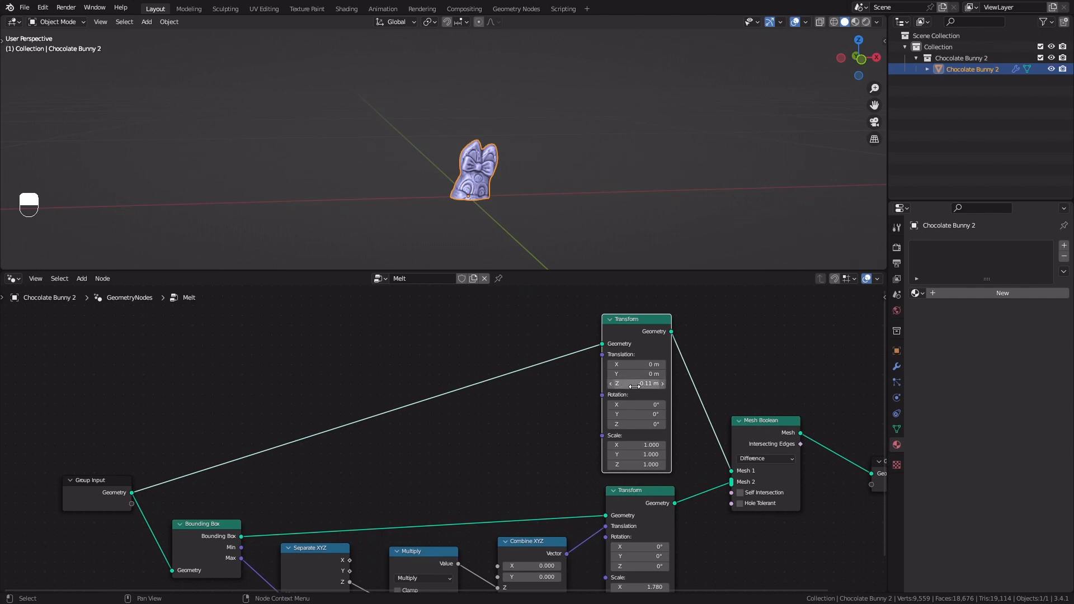
Show the modifier settings, and add a Combine XYZ node with Z -0.080 feeding the upper Transform's Translation
{"action": "left_click", "coordinate": [896, 367]}
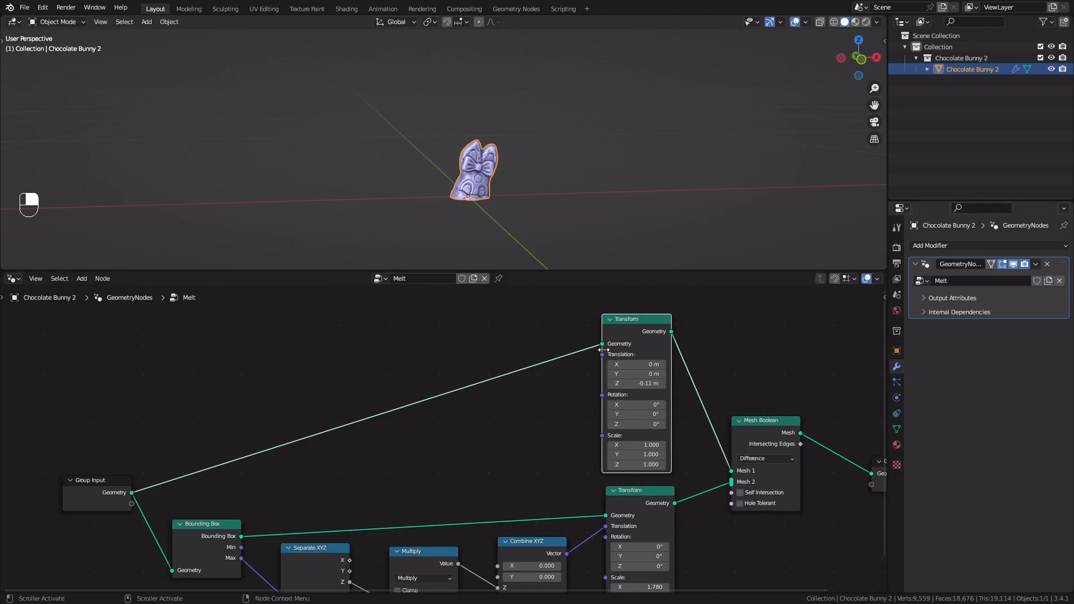
{"action": "key", "text": "shift+a"}
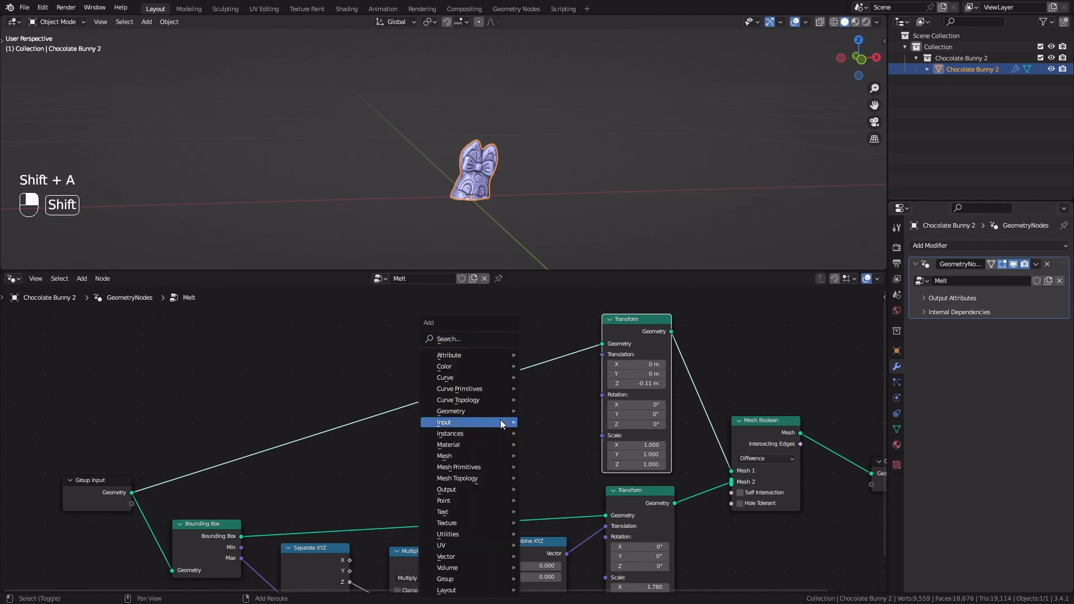
{"action": "left_click", "coordinate": [458, 337]}
{"action": "type", "text": "com"}
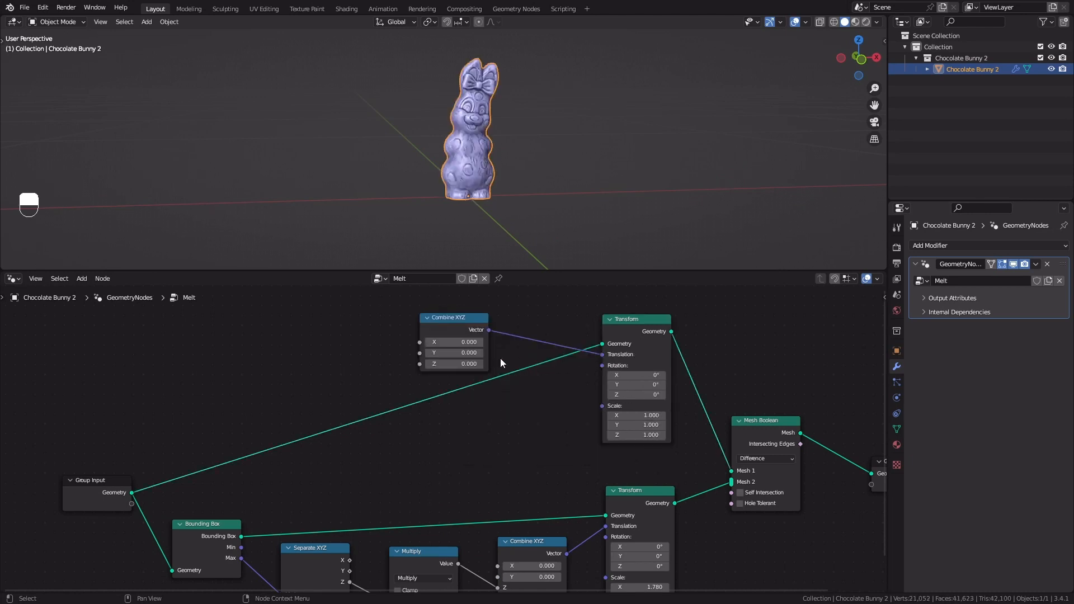
{"action": "left_click_drag", "start_coordinate": [467, 364], "coordinate": [450, 364], "text": "shift"}
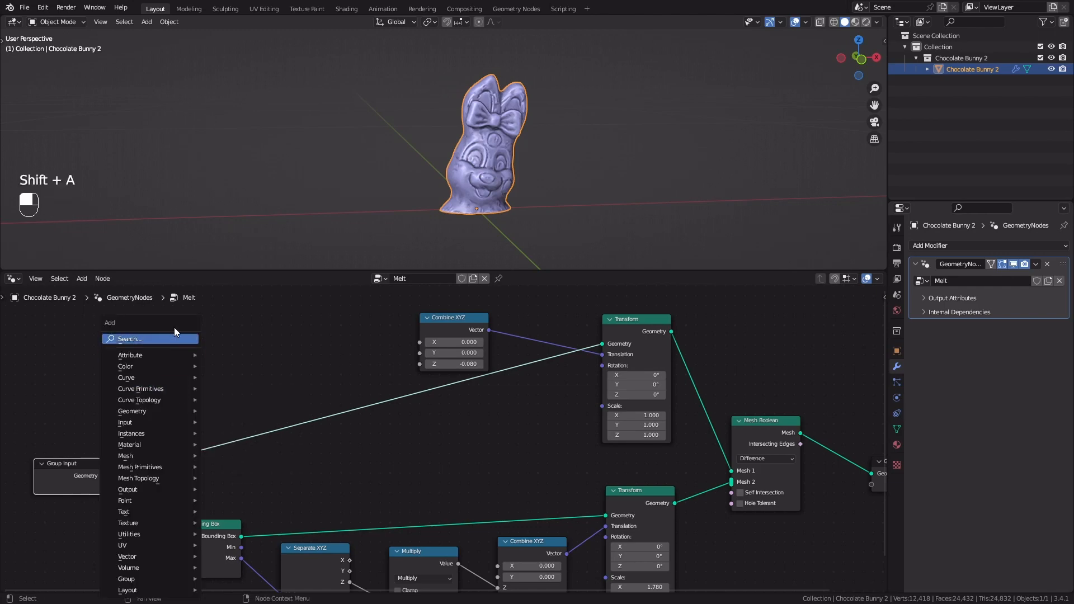
Add a Float Mix node beside the upper Combine XYZ and expose its Factor as a Group Input value
{"action": "type", "text": "mix"}
{"action": "key", "text": "Return"}
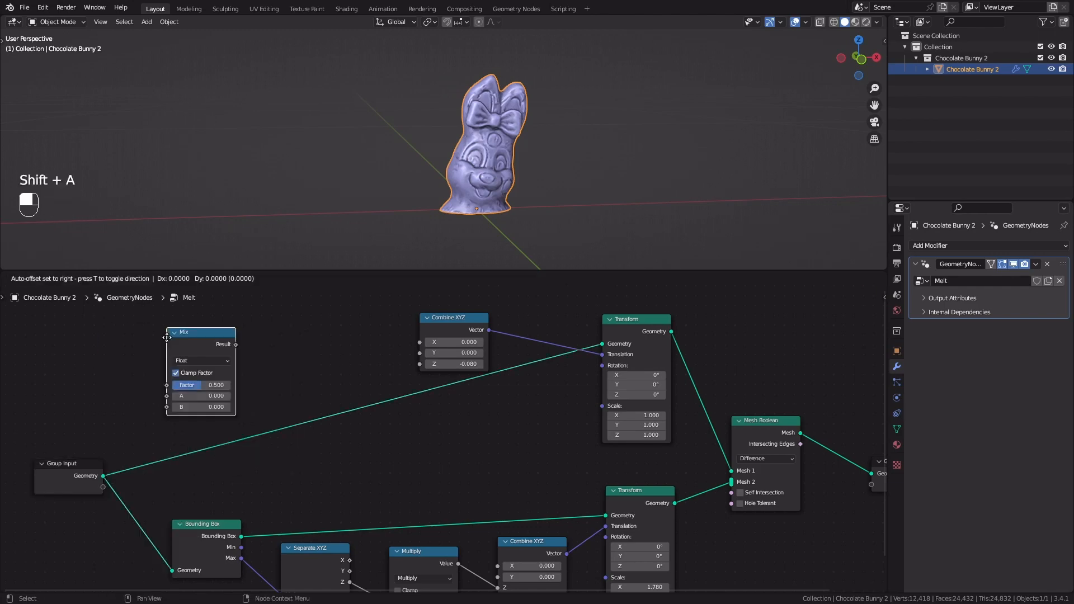
{"action": "left_click", "coordinate": [218, 336]}
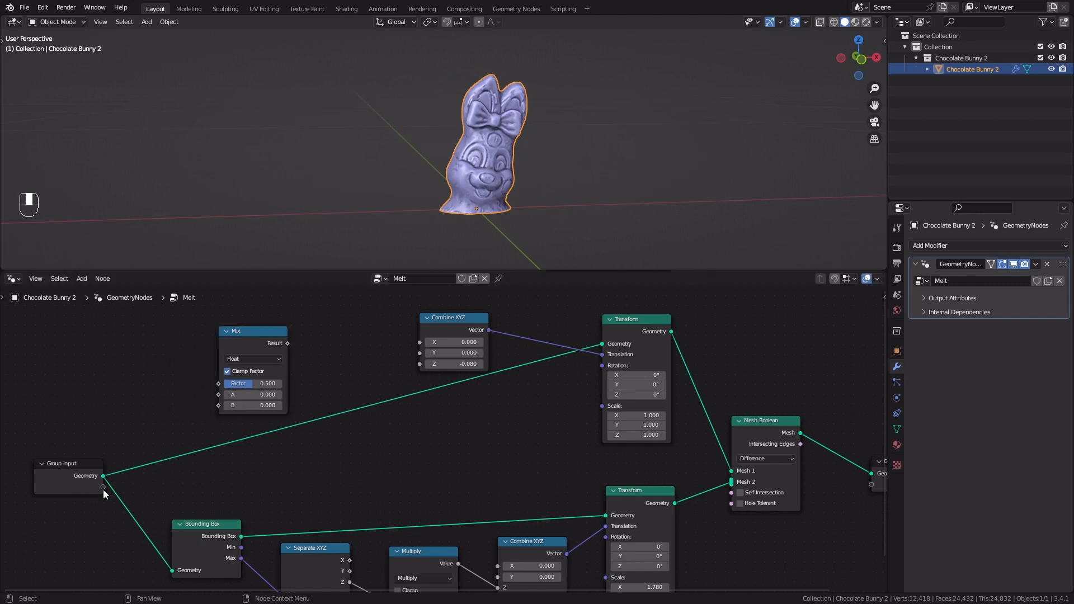
{"action": "left_click_drag", "start_coordinate": [103, 487], "coordinate": [219, 383]}
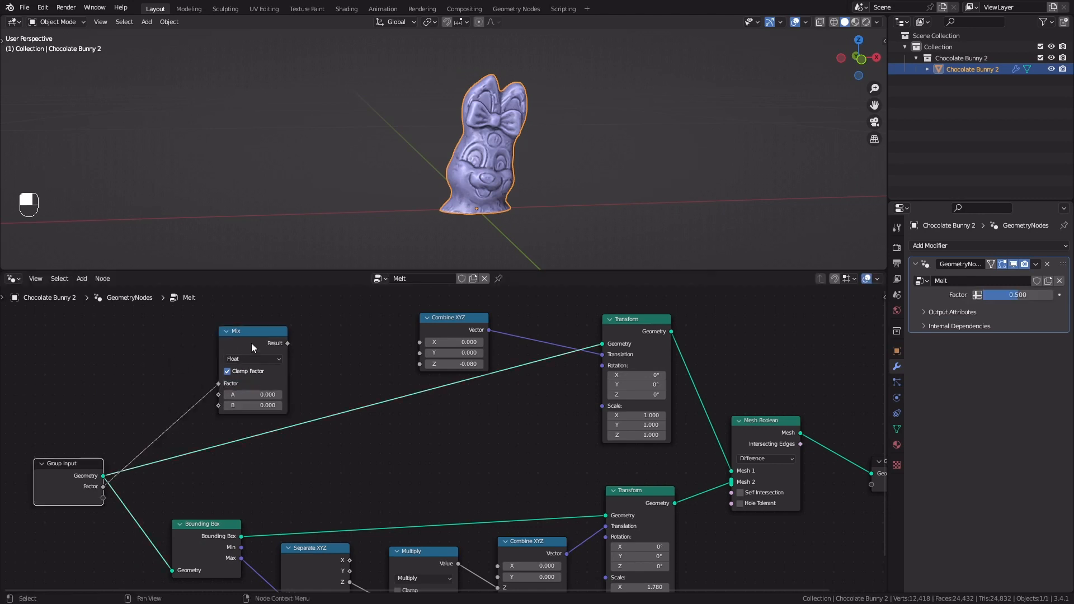
{"action": "left_click_drag", "start_coordinate": [250, 343], "coordinate": [308, 325]}
Set the upper Combine XYZ node's Z value to 0
{"action": "double_click", "coordinate": [440, 364]}
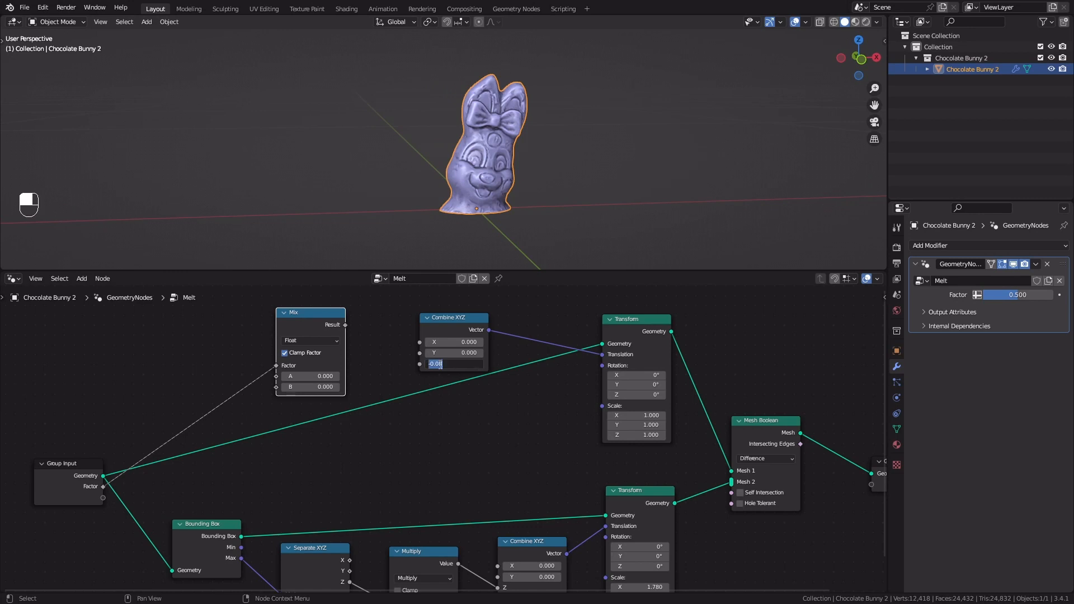
{"action": "type", "text": "0"}
{"action": "key", "text": "Return"}
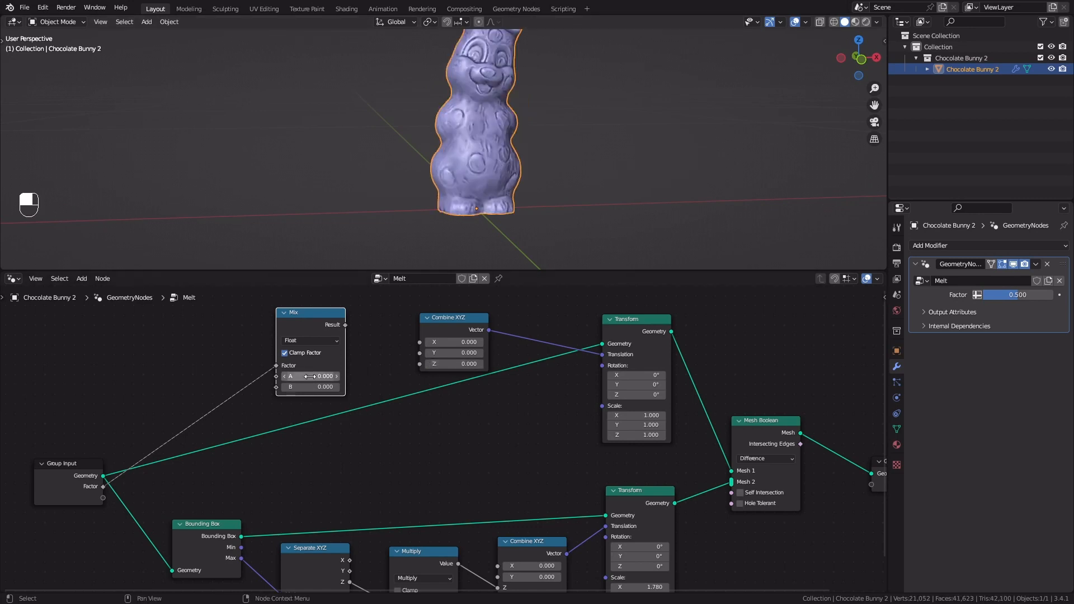
Connect the Multiply node's value to the Mix node's B and the Mix Result to the upper Combine XYZ's Z
{"action": "scroll", "coordinate": [375, 418], "scroll_direction": "down", "scroll_amount": 1}
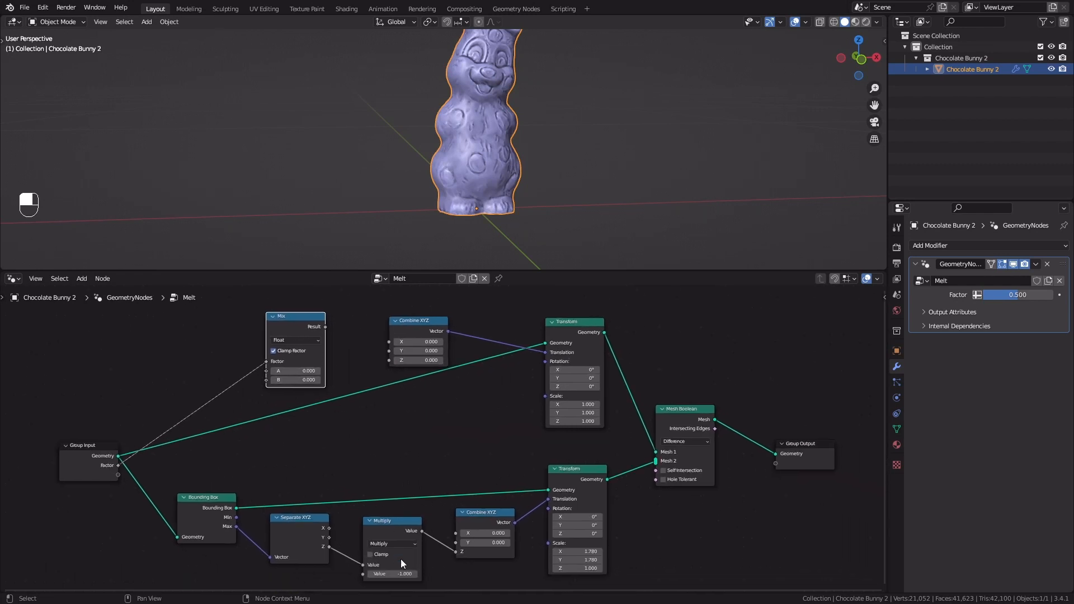
{"action": "left_click_drag", "start_coordinate": [378, 527], "coordinate": [371, 522]}
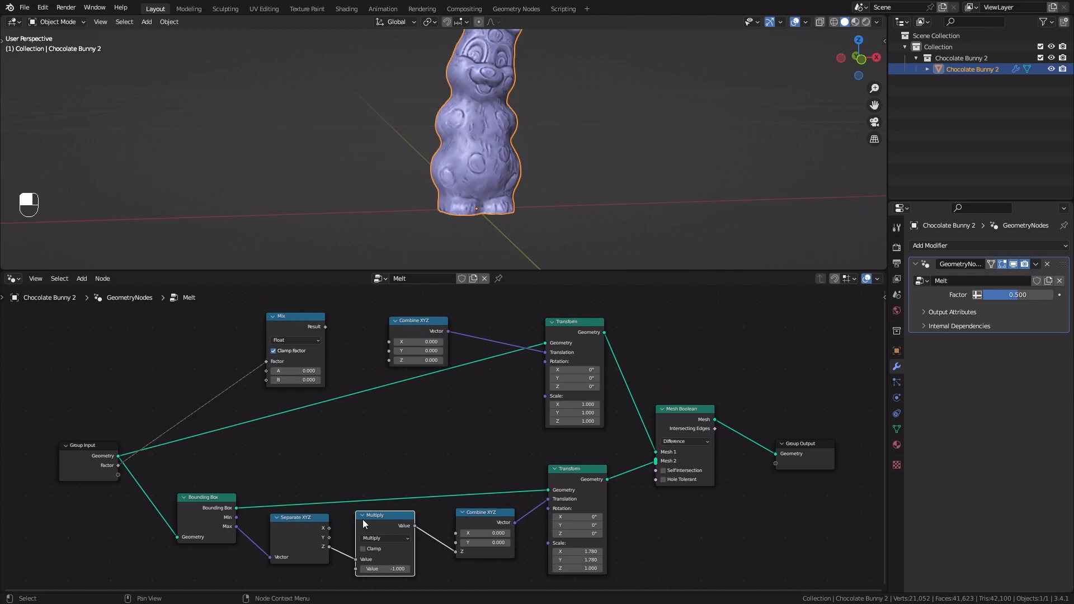
{"action": "left_click_drag", "start_coordinate": [416, 528], "coordinate": [267, 381]}
{"action": "scroll", "coordinate": [286, 354], "scroll_direction": "up", "scroll_amount": 2}
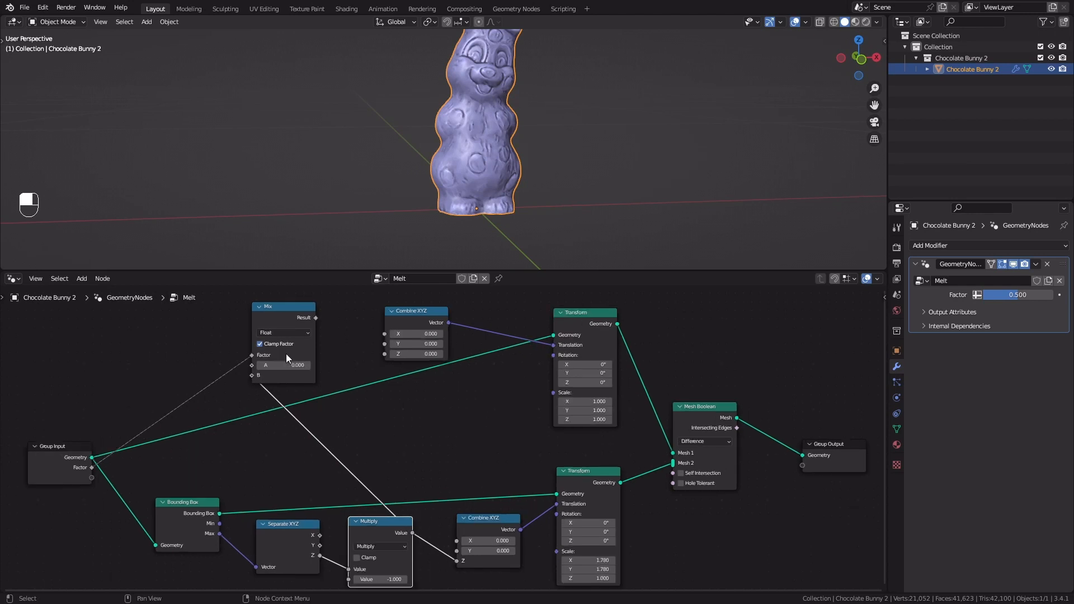
{"action": "left_click_drag", "start_coordinate": [326, 347], "coordinate": [351, 334]}
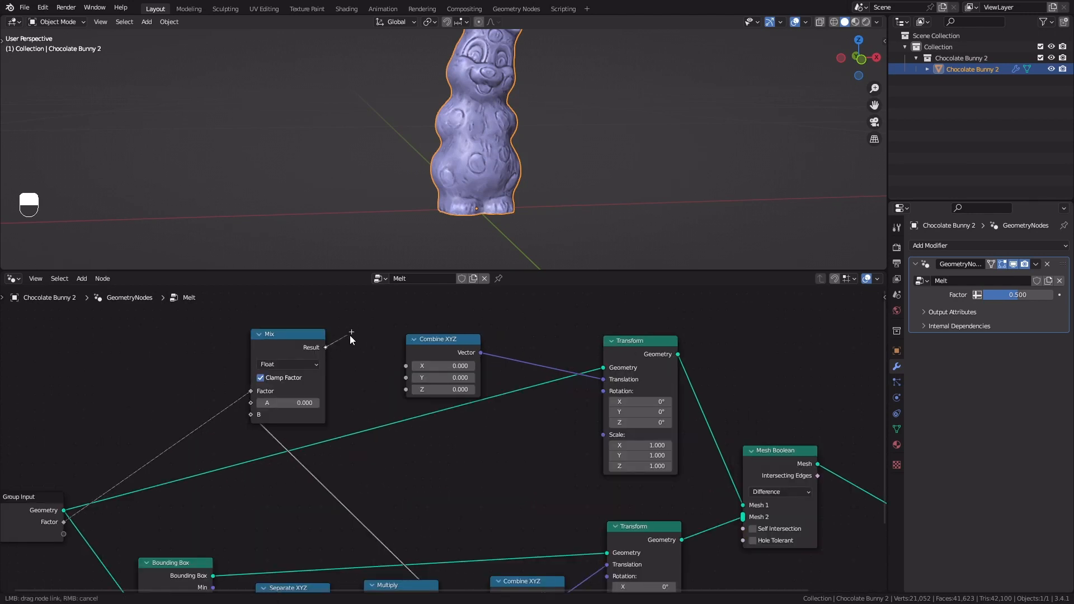
{"action": "left_click_drag", "start_coordinate": [396, 374], "coordinate": [407, 388]}
Set the Melt modifier's Factor to 0.255 to test the sinking of the bunny
{"action": "mouse_move", "coordinate": [542, 185]}
{"action": "middle_mouse_down", "text": "shift"}
{"action": "mouse_move", "coordinate": [535, 169]}
{"action": "mouse_move", "coordinate": [530, 176]}
{"action": "middle_mouse_up", "text": "shift"}
{"action": "mouse_move", "coordinate": [1009, 296]}
{"action": "left_mouse_down"}
{"action": "mouse_move", "coordinate": [968, 295]}
{"action": "mouse_move", "coordinate": [1052, 296]}
{"action": "mouse_move", "coordinate": [993, 296]}
{"action": "left_mouse_up"}
{"action": "scroll", "coordinate": [706, 428], "scroll_direction": "down", "scroll_amount": 4}
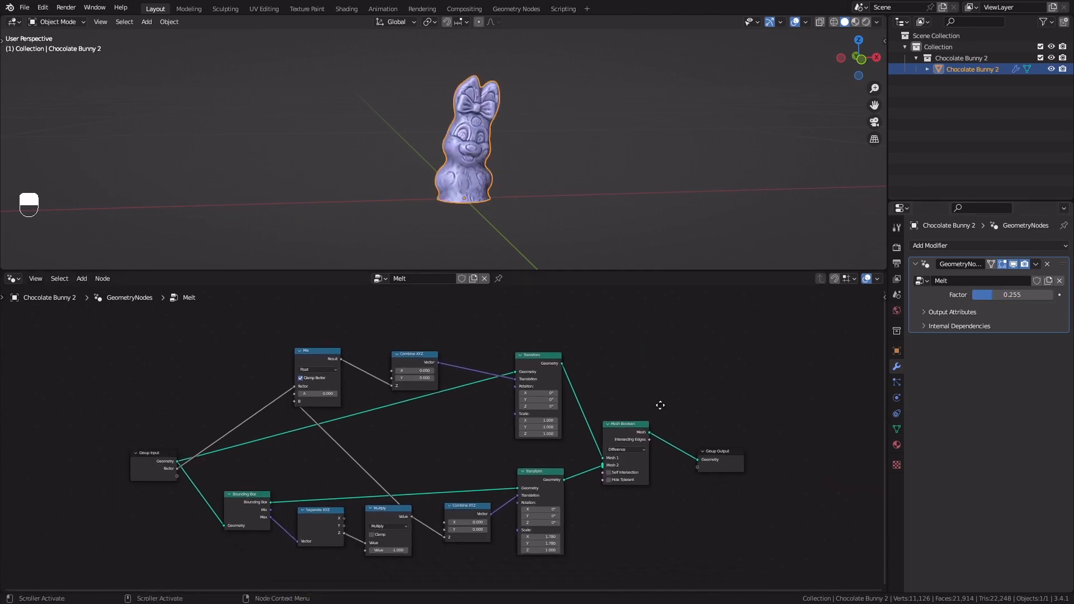
Group every node except the Group Output into a frame labelled "Shrinking"
{"action": "middle_click_drag", "start_coordinate": [654, 396], "coordinate": [668, 396]}
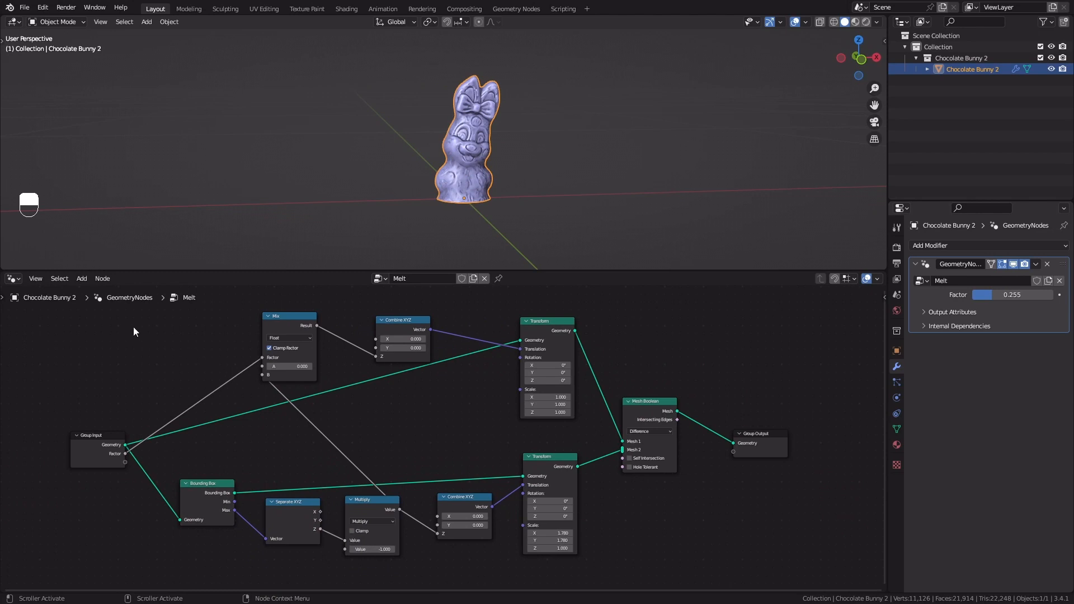
{"action": "left_click_drag", "start_coordinate": [29, 311], "coordinate": [674, 568]}
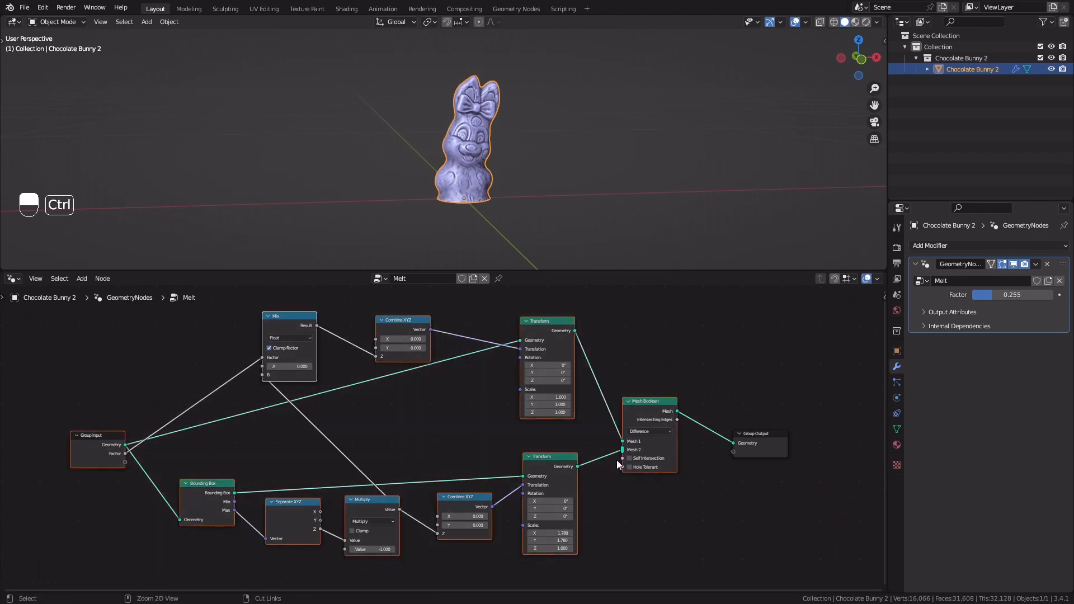
{"action": "key", "text": "ctrl+j"}
{"action": "scroll", "coordinate": [492, 408], "scroll_direction": "down", "scroll_amount": 2}
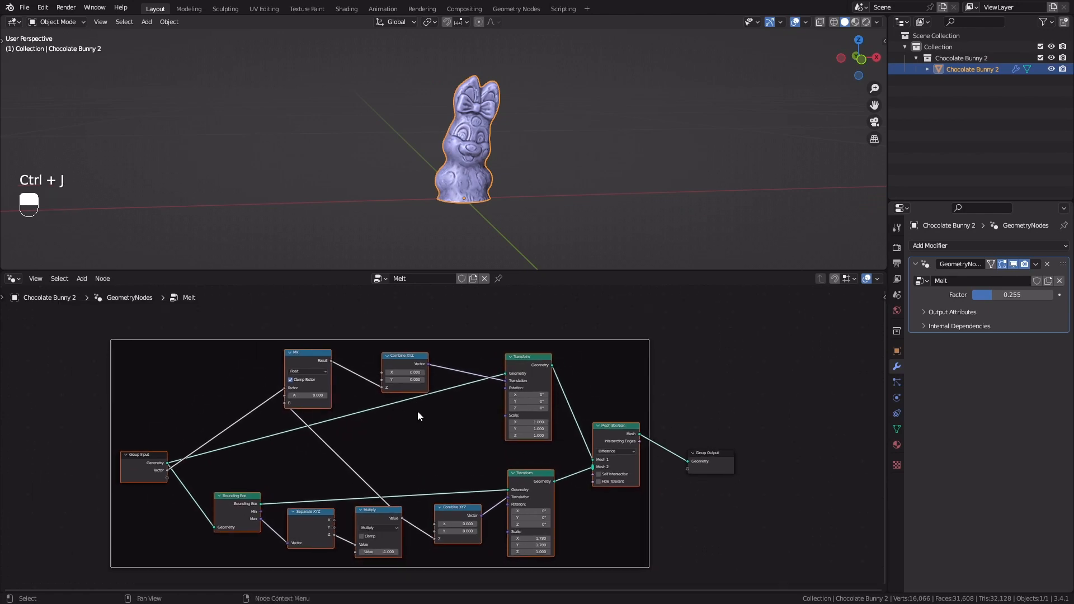
{"action": "key", "text": "F2"}
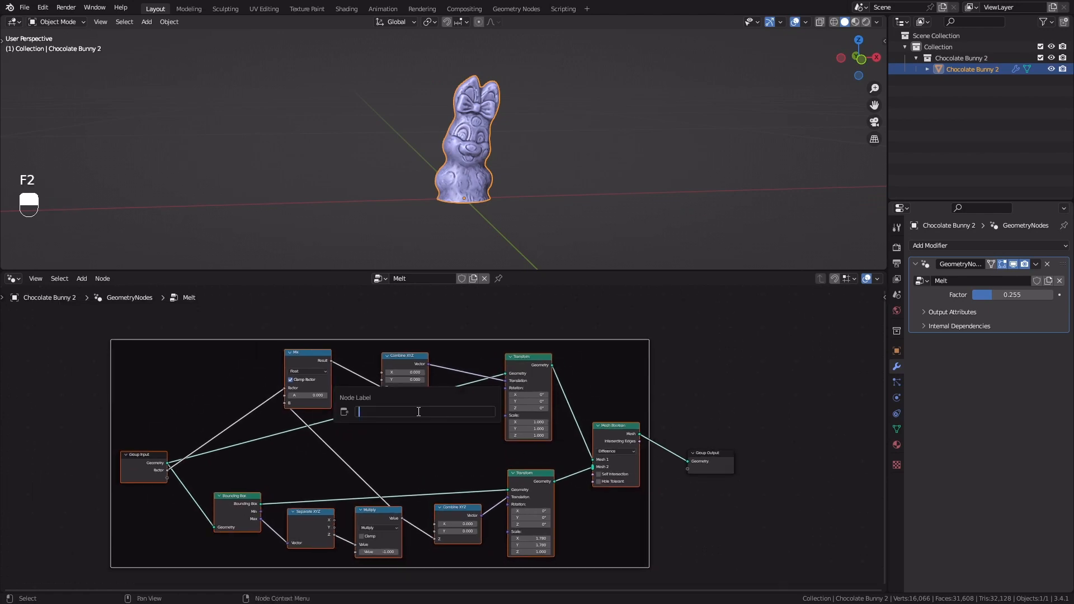
{"action": "type", "text": "Shrinking"}
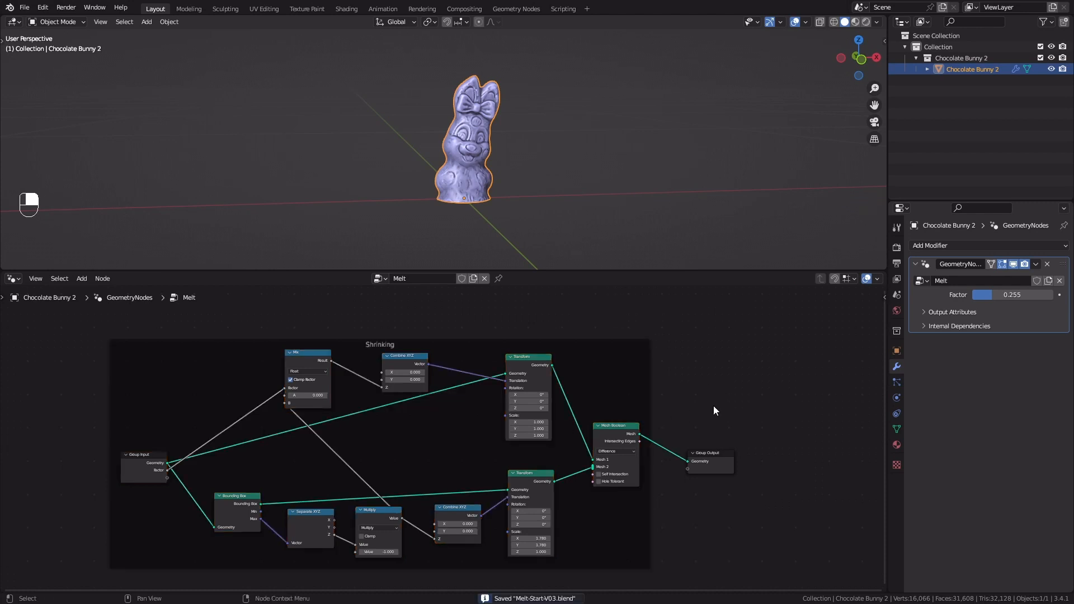
Move the Group Output node well away from the Shrinking frame and add a Mesh Circle node in the gap
{"action": "middle_click_drag", "start_coordinate": [713, 405], "coordinate": [406, 446]}
{"action": "left_click_drag", "start_coordinate": [372, 451], "coordinate": [635, 410]}
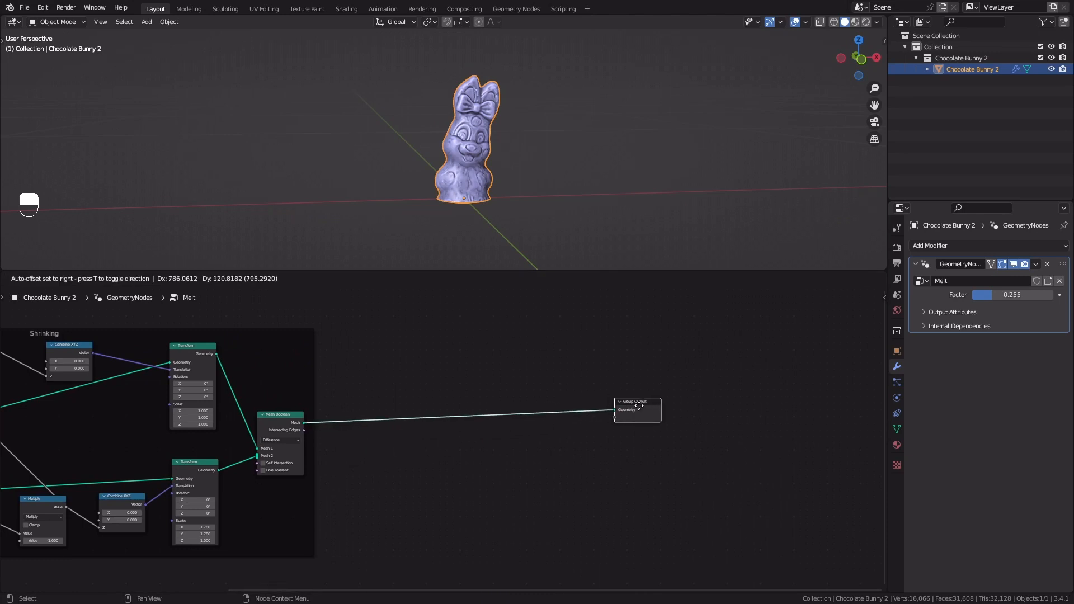
{"action": "middle_click_drag", "start_coordinate": [420, 193], "coordinate": [437, 171]}
{"action": "scroll", "coordinate": [454, 375], "scroll_direction": "up", "scroll_amount": 3}
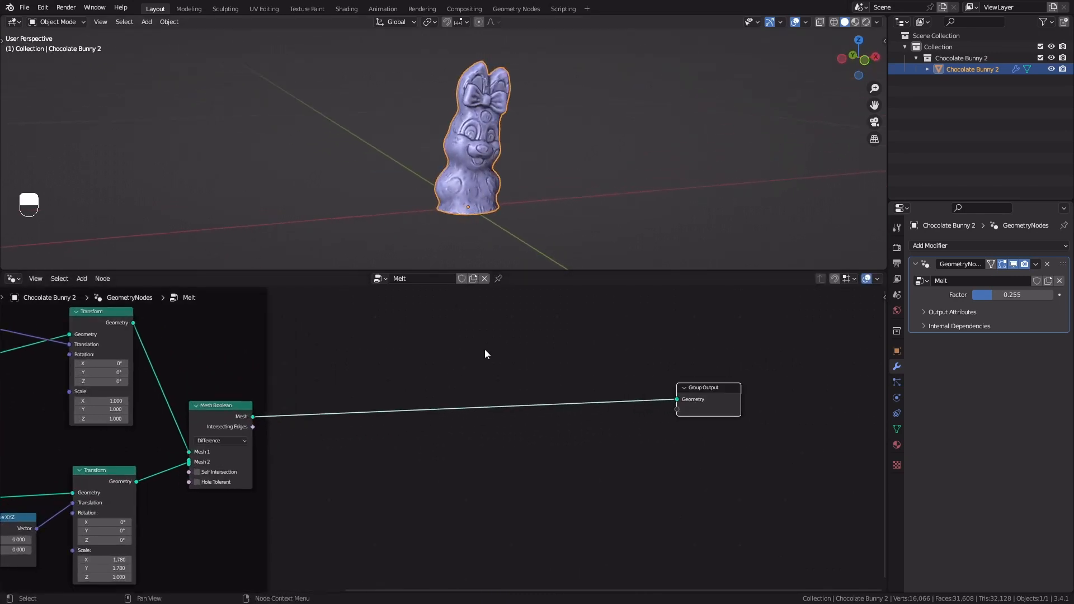
{"action": "middle_click_drag", "start_coordinate": [485, 349], "coordinate": [456, 372]}
{"action": "key", "text": "shift+a"}
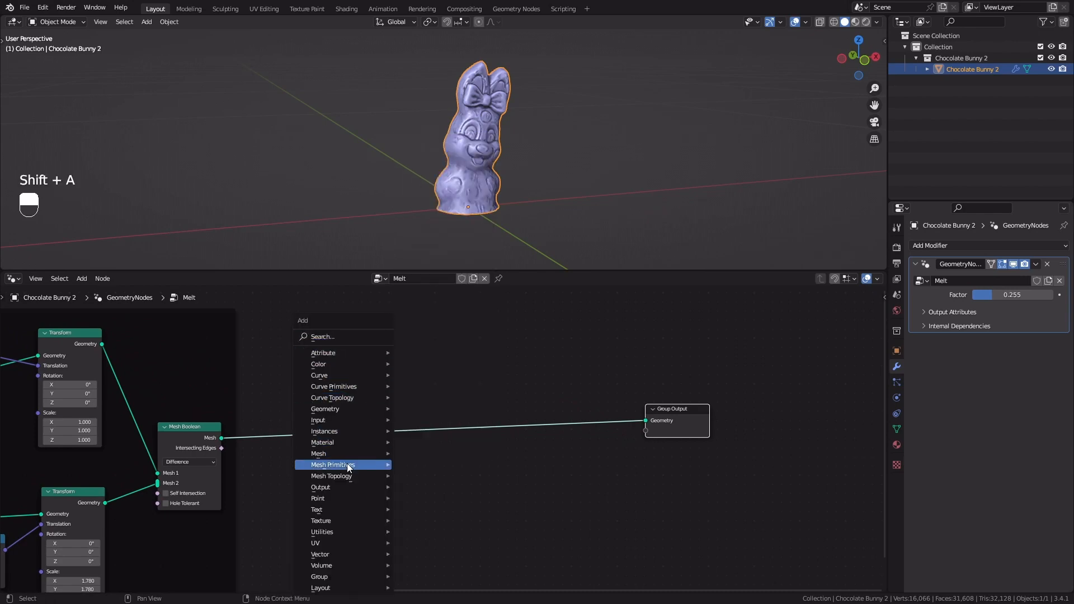
{"action": "mouse_move", "coordinate": [339, 466]}
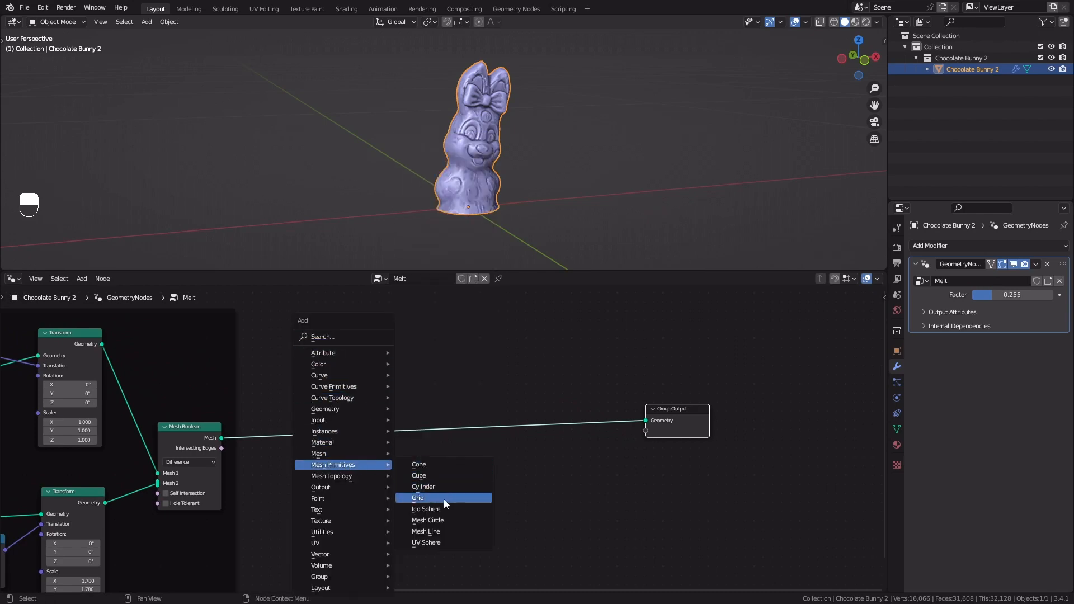
{"action": "left_click", "coordinate": [443, 520]}
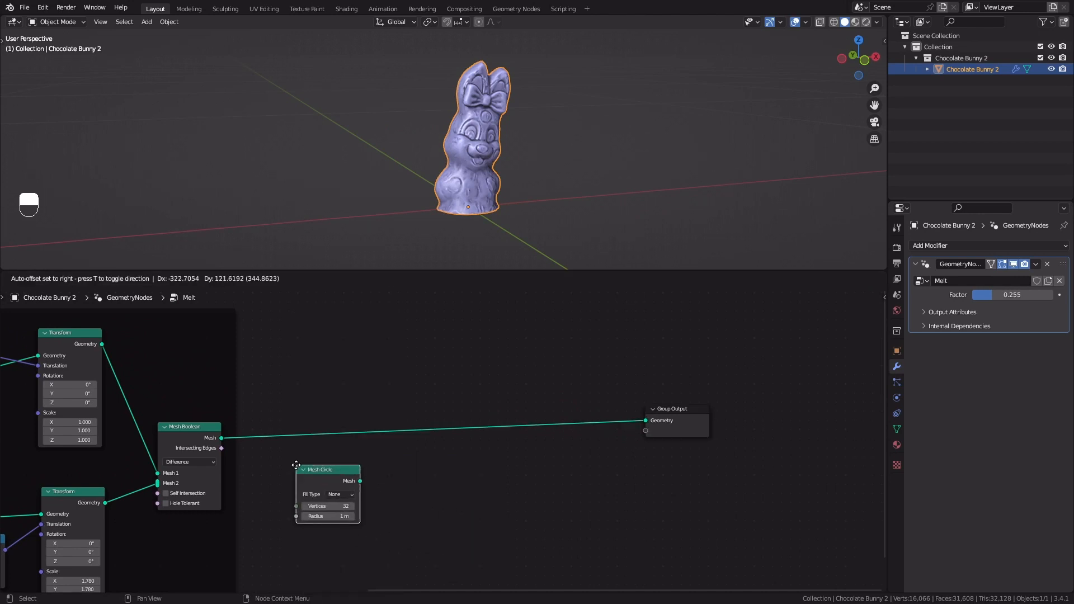
{"action": "left_click", "coordinate": [295, 462]}
Set the Mesh Circle node's vertices to 64
{"action": "scroll", "coordinate": [352, 444], "scroll_direction": "up", "scroll_amount": 1}
{"action": "scroll", "coordinate": [431, 423], "scroll_direction": "up", "scroll_amount": 1}
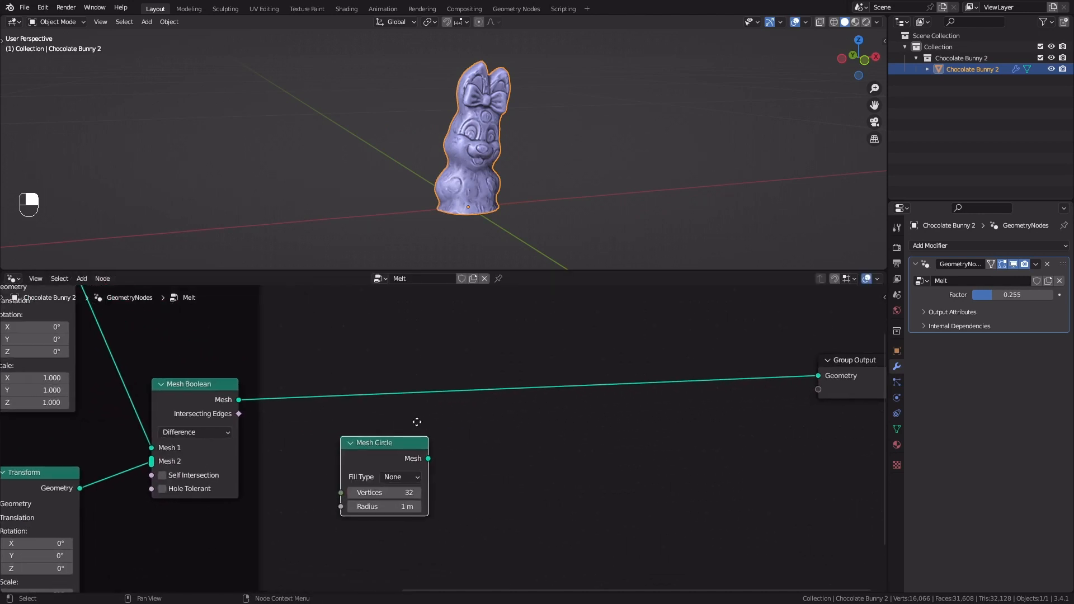
{"action": "left_click", "coordinate": [358, 489]}
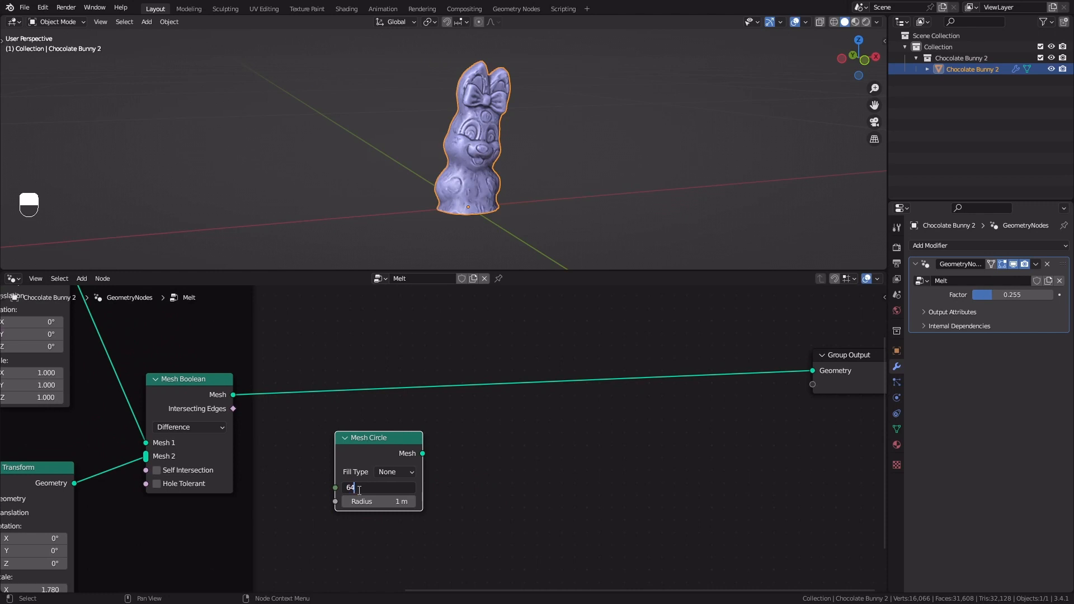
{"action": "key", "text": "Return"}
{"action": "scroll", "coordinate": [441, 361], "scroll_direction": "down", "scroll_amount": 2}
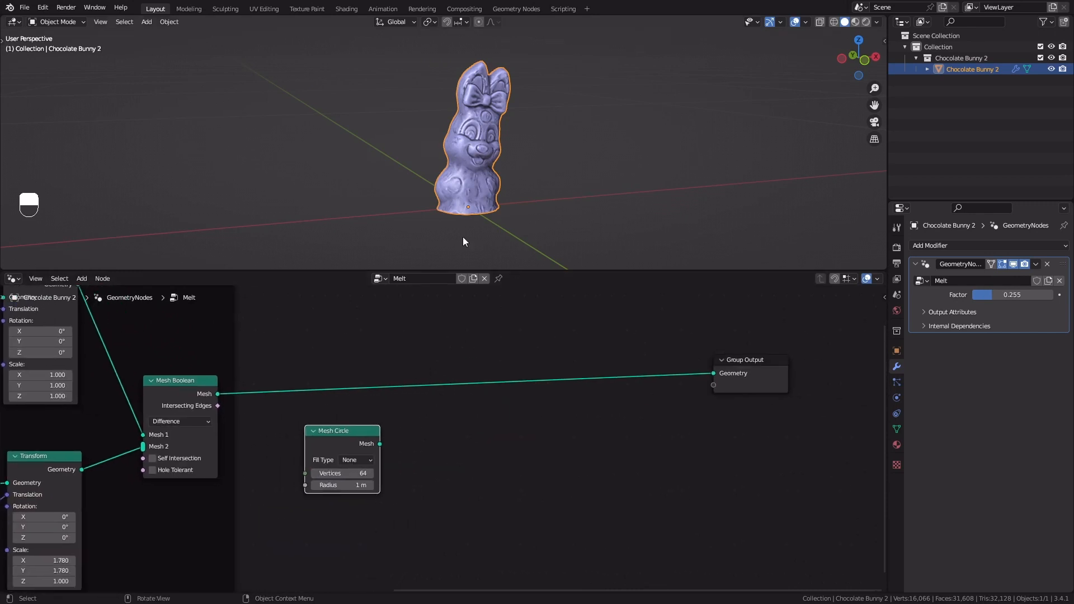
Insert a Join Geometry node between the Mesh Boolean and the Group Output and connect the Mesh Circle's mesh to it
{"action": "key", "text": "shift+a"}
{"action": "left_click", "coordinate": [437, 170]}
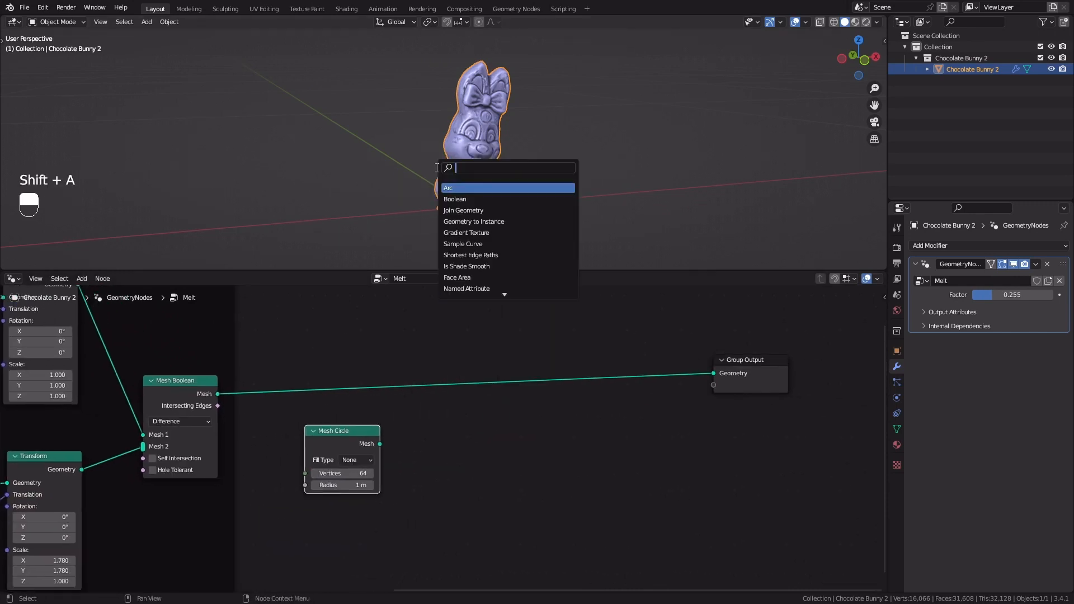
{"action": "type", "text": "join"}
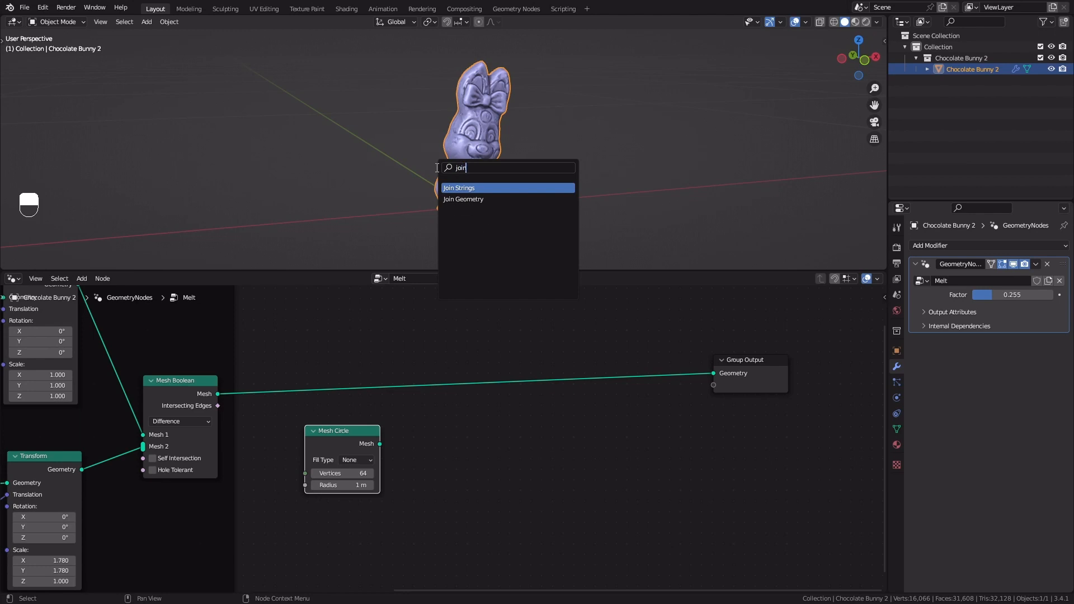
{"action": "key", "text": "Down"}
{"action": "key", "text": "Return"}
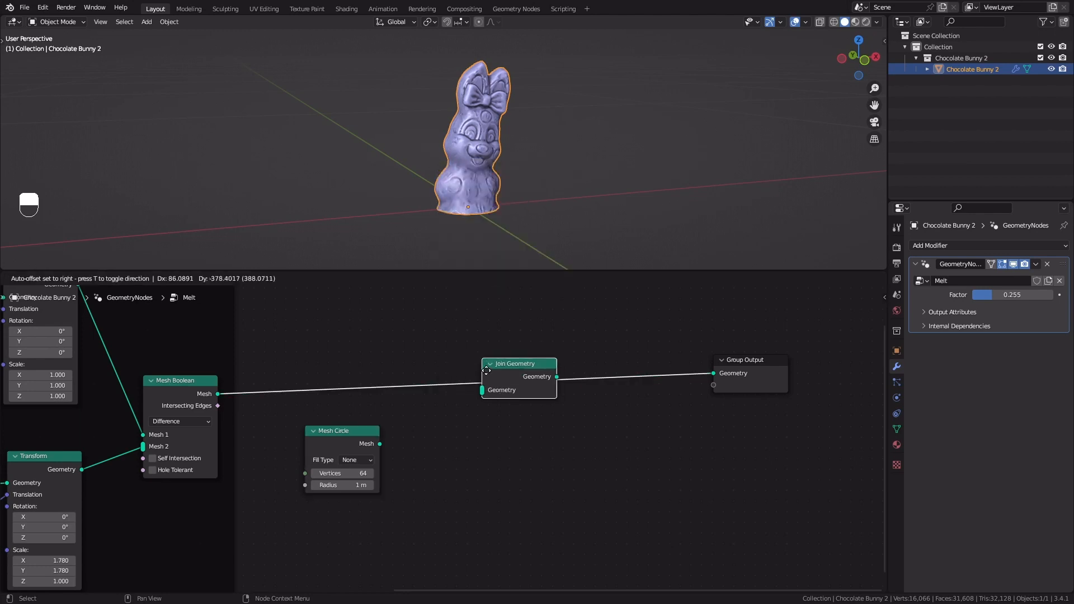
{"action": "left_click", "coordinate": [493, 356]}
{"action": "left_click_drag", "start_coordinate": [379, 443], "coordinate": [495, 388]}
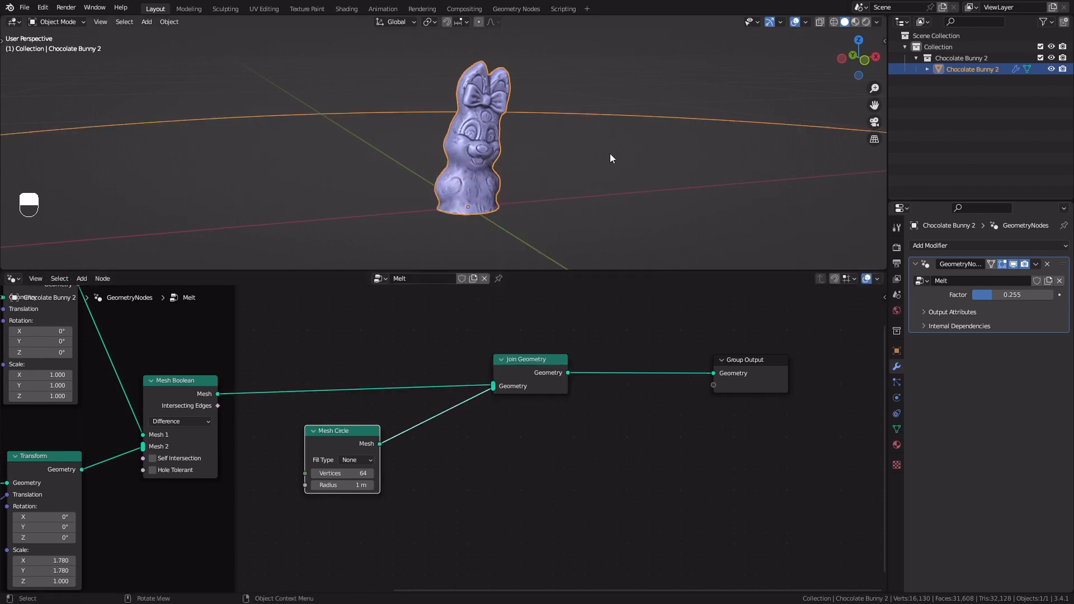
Reduce the Mesh Circle's radius to 0.06 m so it rings the bunny's base
{"action": "scroll", "coordinate": [609, 156], "scroll_direction": "down", "scroll_amount": 1}
{"action": "middle_click_drag", "start_coordinate": [609, 155], "coordinate": [605, 163]}
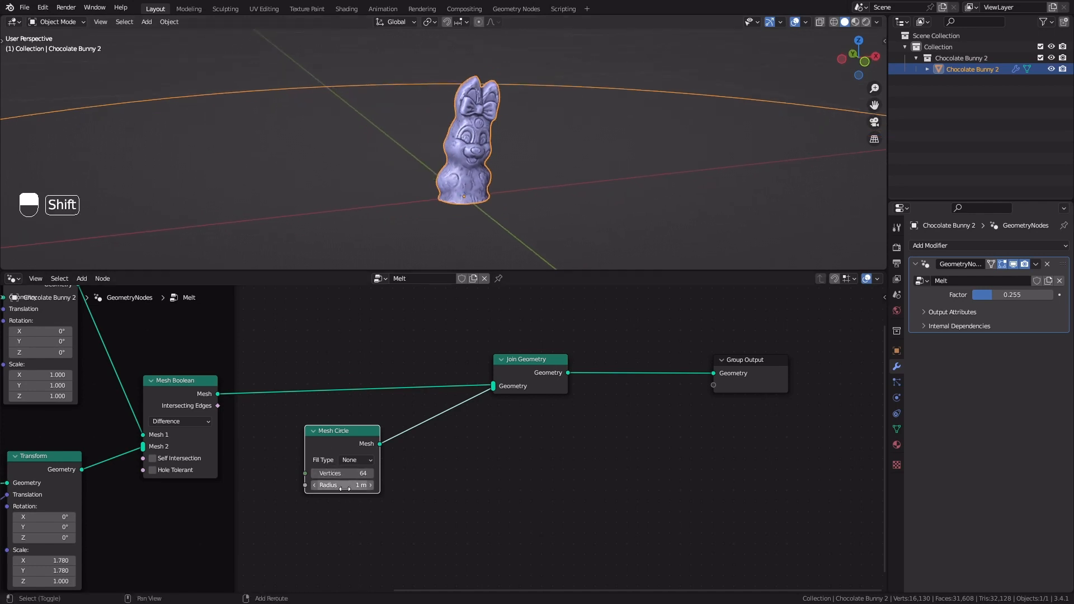
{"action": "left_click_drag", "start_coordinate": [343, 485], "coordinate": [271, 485], "text": "shift"}
{"action": "scroll", "coordinate": [508, 204], "scroll_direction": "up", "scroll_amount": 3}
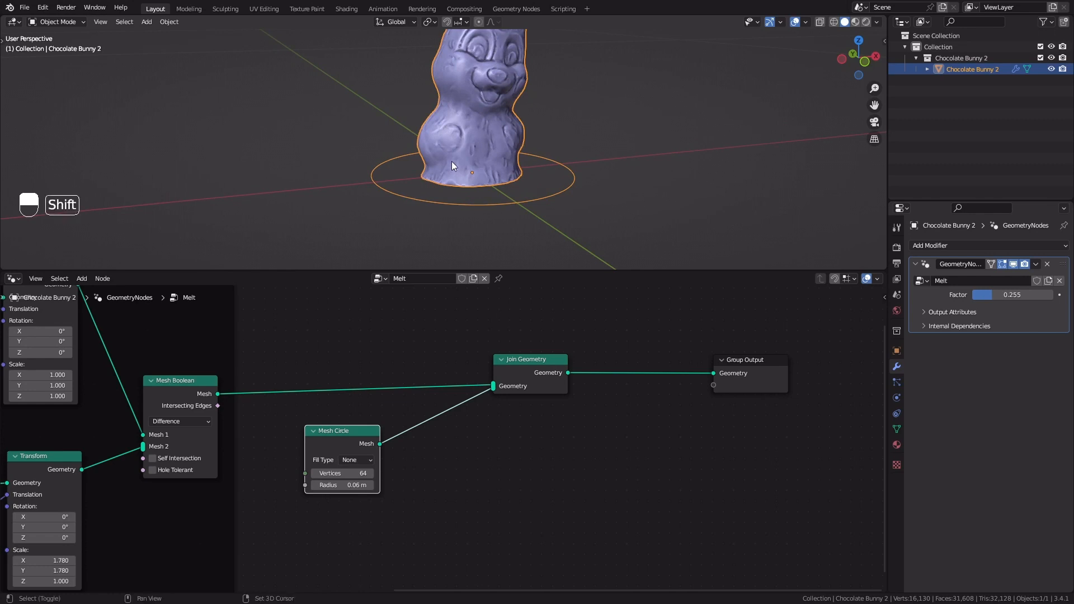
{"action": "middle_click_drag", "start_coordinate": [451, 161], "coordinate": [442, 193], "text": "shift"}
Space out the Join Geometry and Group Output nodes and insert a Set Position node between the Mesh Circle and Join Geometry
{"action": "left_click_drag", "start_coordinate": [508, 371], "coordinate": [700, 352]}
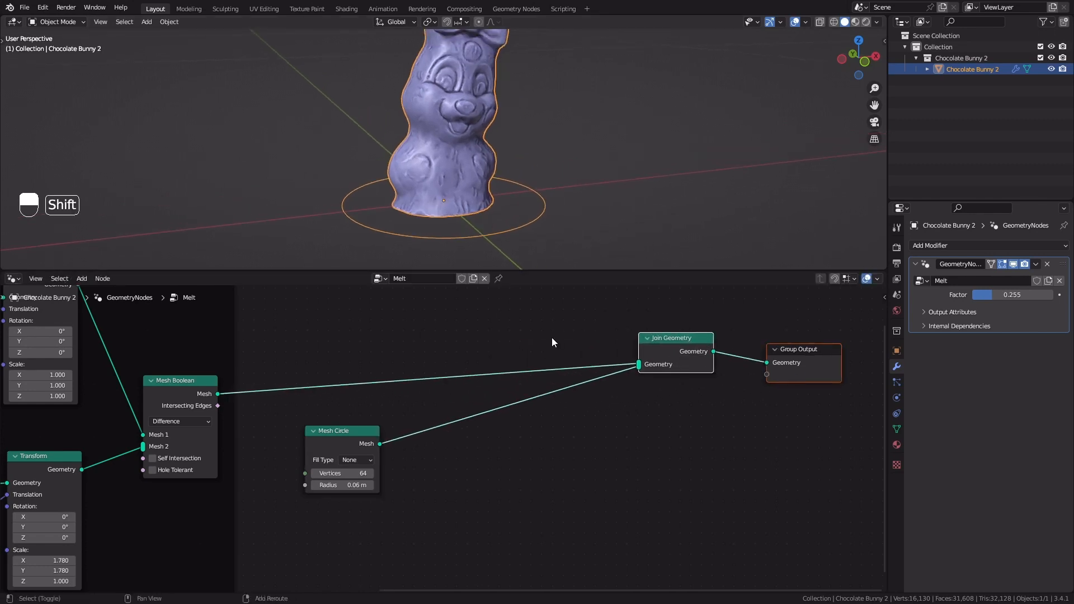
{"action": "key", "text": "shift+a"}
{"action": "left_click", "coordinate": [506, 341]}
{"action": "type", "text": "set pos"}
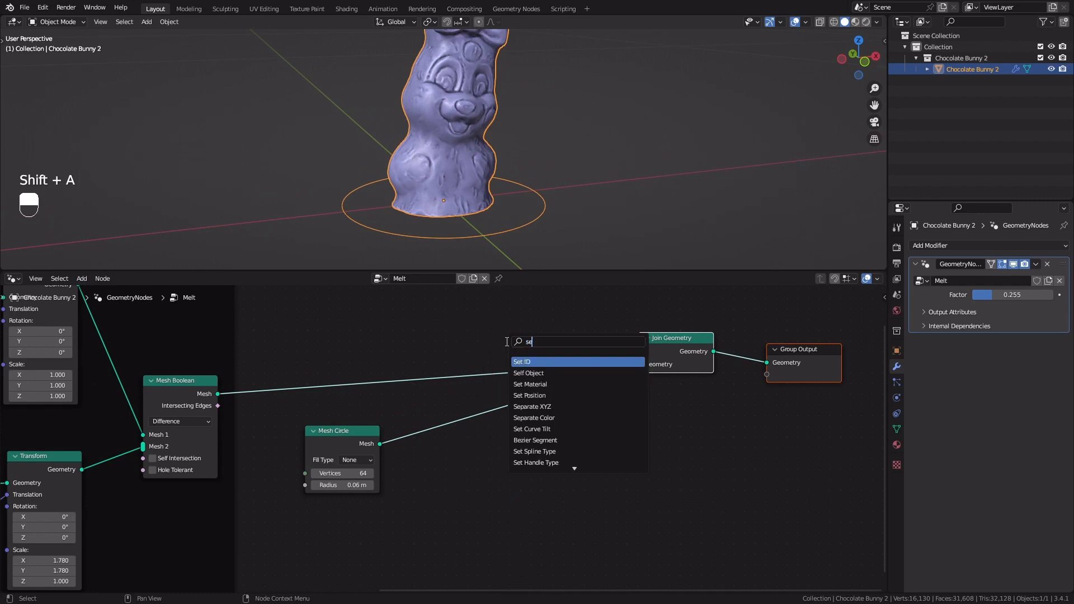
{"action": "key", "text": "Return"}
{"action": "left_click", "coordinate": [505, 341]}
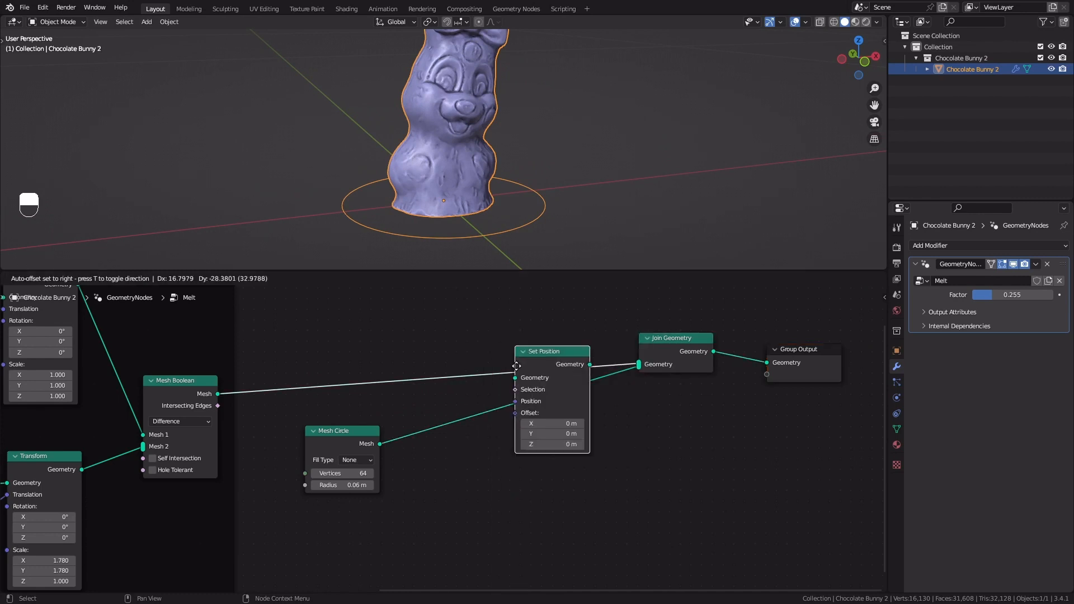
Add a Noise Texture node below the Mesh Circle and connect its Color to the Set Position's Offset
{"action": "middle_click_drag", "start_coordinate": [606, 454], "coordinate": [634, 394]}
{"action": "key", "text": "shift+a"}
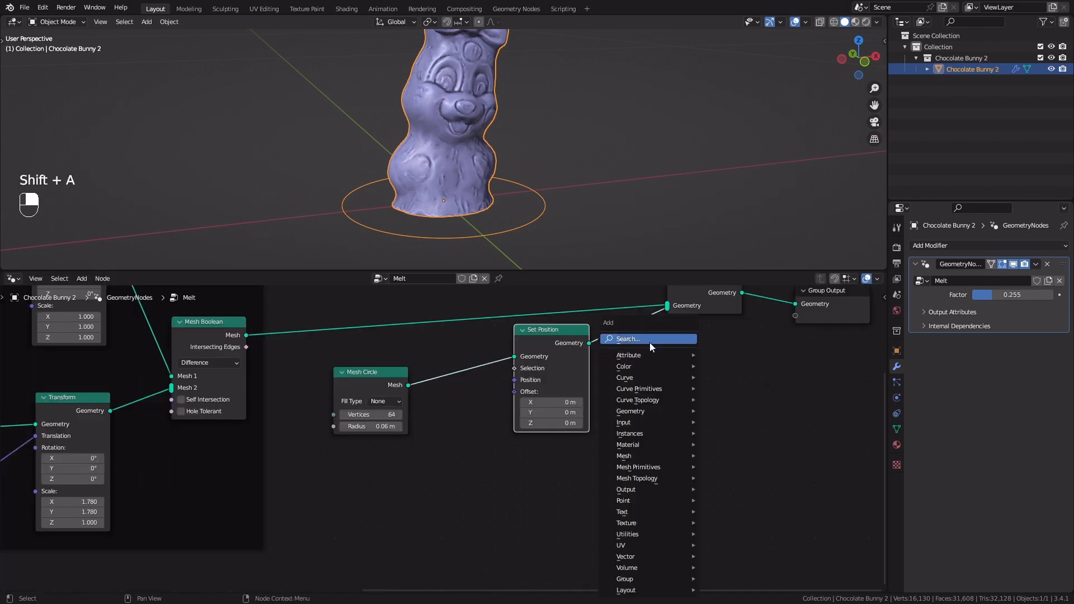
{"action": "left_click", "coordinate": [650, 340]}
{"action": "type", "text": "noise"}
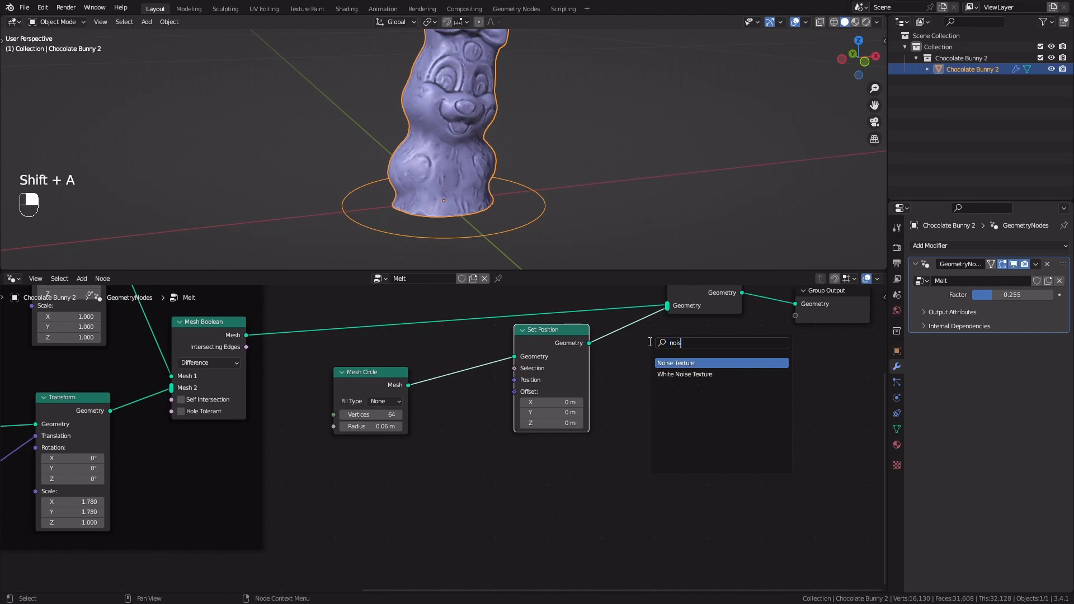
{"action": "key", "text": "Return"}
{"action": "left_click", "coordinate": [322, 467]}
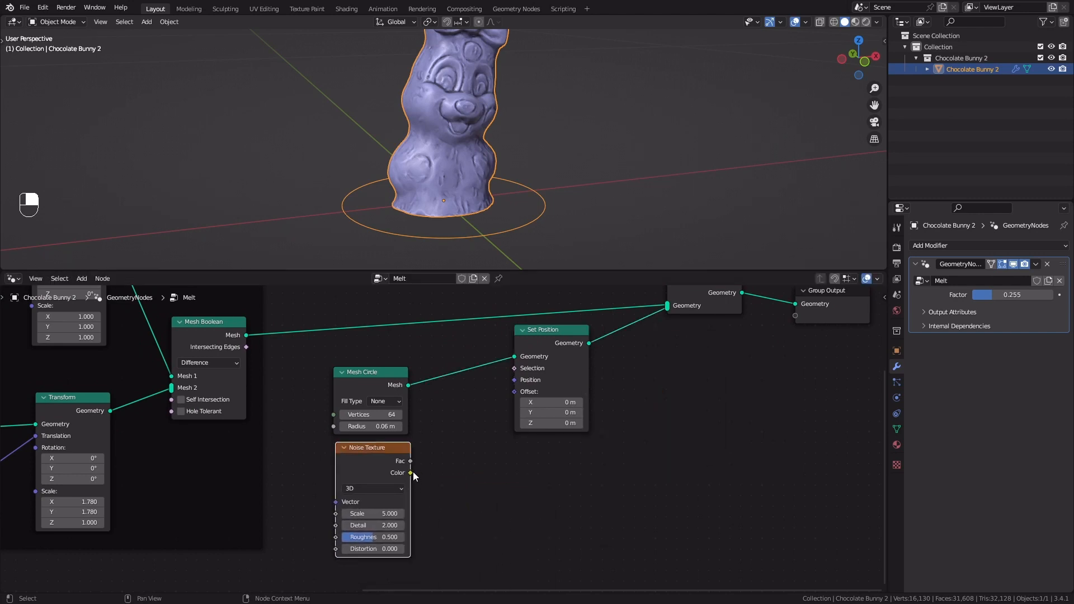
{"action": "left_click_drag", "start_coordinate": [414, 475], "coordinate": [515, 392]}
Insert a Vector Math node between the Noise Texture's Color and the Set Position's Offset, shifting the Set Position node to make room
{"action": "scroll", "coordinate": [435, 127], "scroll_direction": "down", "scroll_amount": 5}
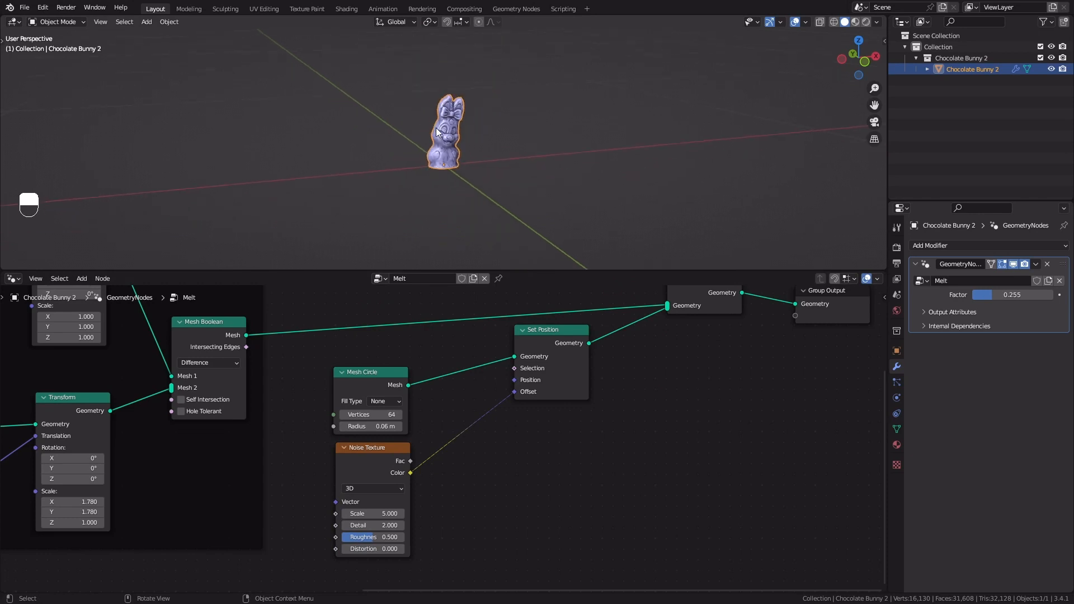
{"action": "scroll", "coordinate": [435, 128], "scroll_direction": "down", "scroll_amount": 3}
{"action": "middle_click_drag", "start_coordinate": [434, 133], "coordinate": [433, 167], "text": "shift"}
{"action": "middle_click_drag", "start_coordinate": [433, 167], "coordinate": [447, 132]}
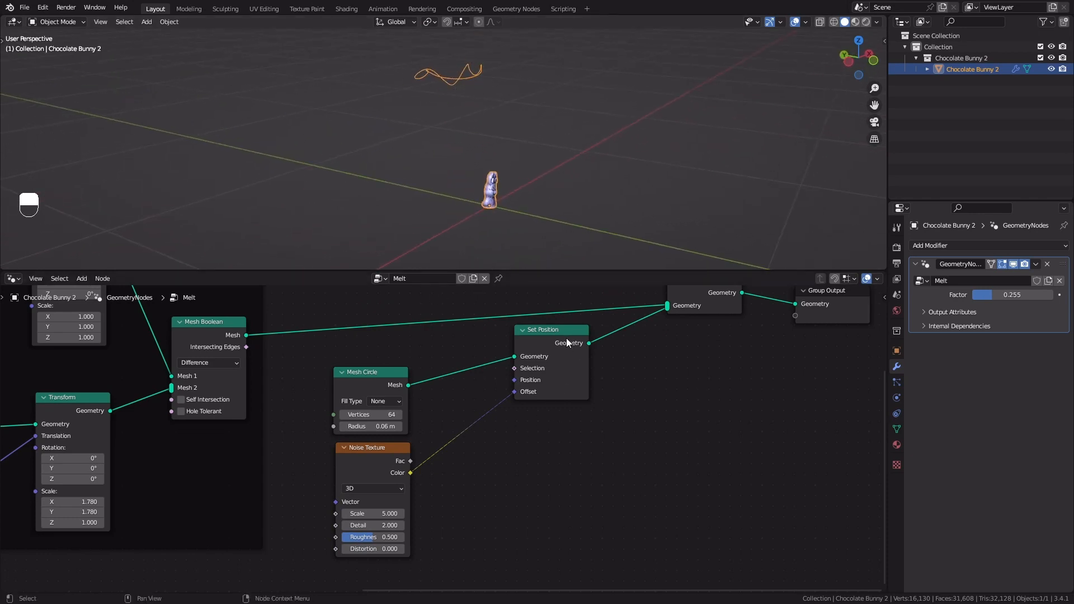
{"action": "left_click_drag", "start_coordinate": [567, 338], "coordinate": [584, 351]}
{"action": "key", "text": "shift+a"}
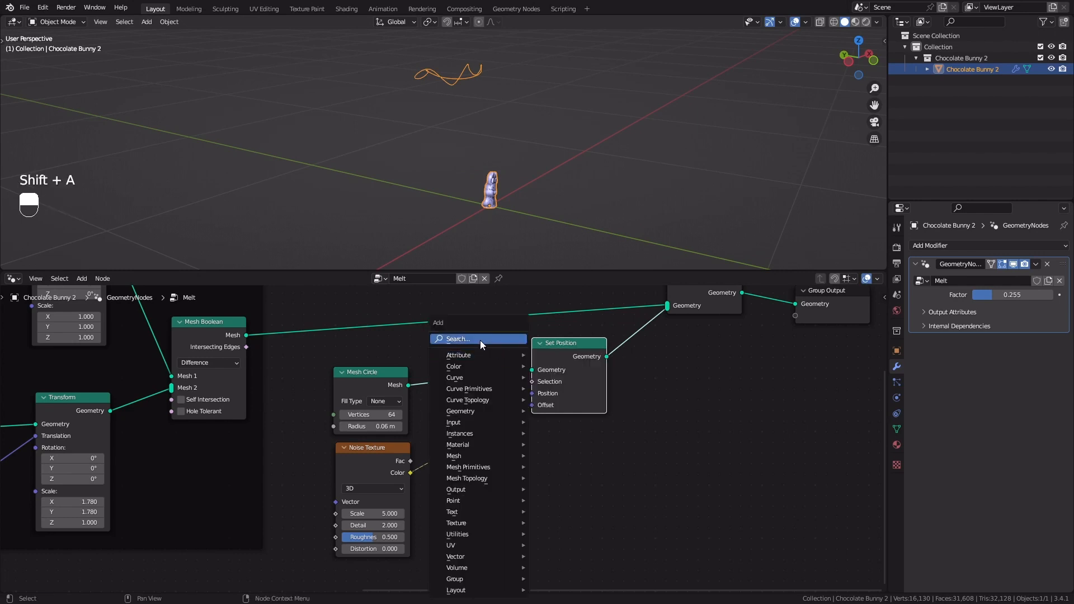
{"action": "type", "text": "vec"}
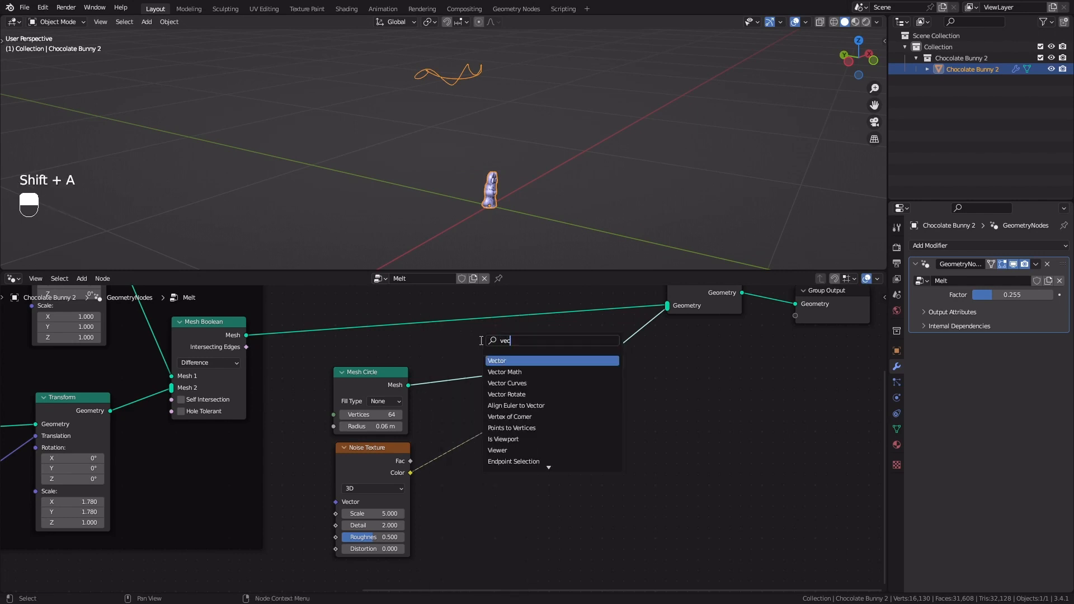
{"action": "key", "text": "Down"}
{"action": "key", "text": "Return"}
{"action": "left_click", "coordinate": [474, 425]}
Switch the Vector Math node to Subtract and set all three components of its second vector to 0.5
{"action": "scroll", "coordinate": [474, 424], "scroll_direction": "up", "scroll_amount": 2}
{"action": "middle_click_drag", "start_coordinate": [474, 425], "coordinate": [472, 396]}
{"action": "left_click", "coordinate": [478, 429]}
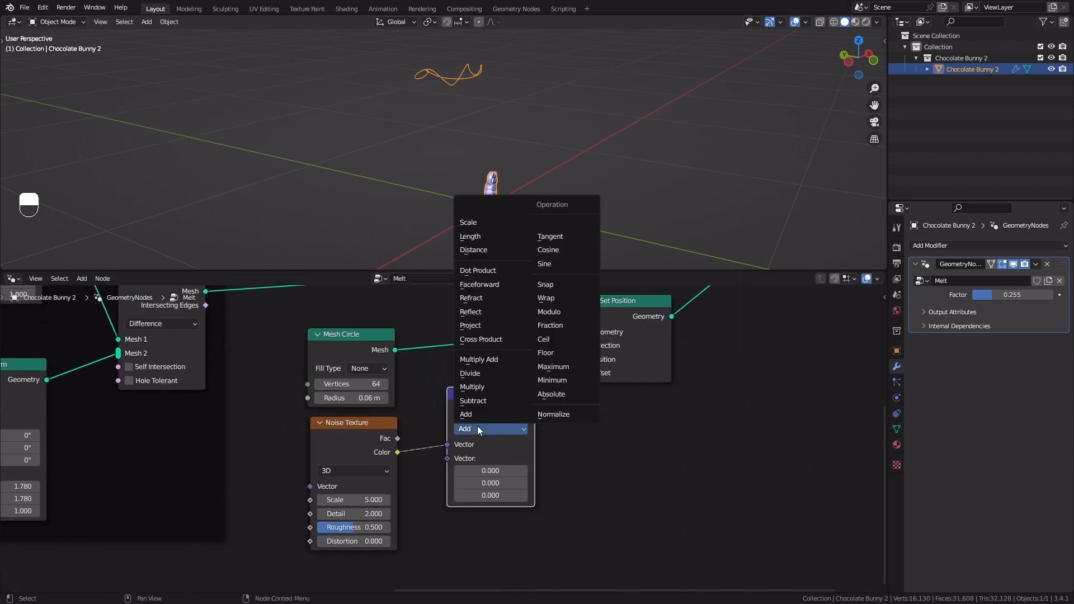
{"action": "left_click", "coordinate": [473, 401]}
{"action": "key", "text": "ctrl+z"}
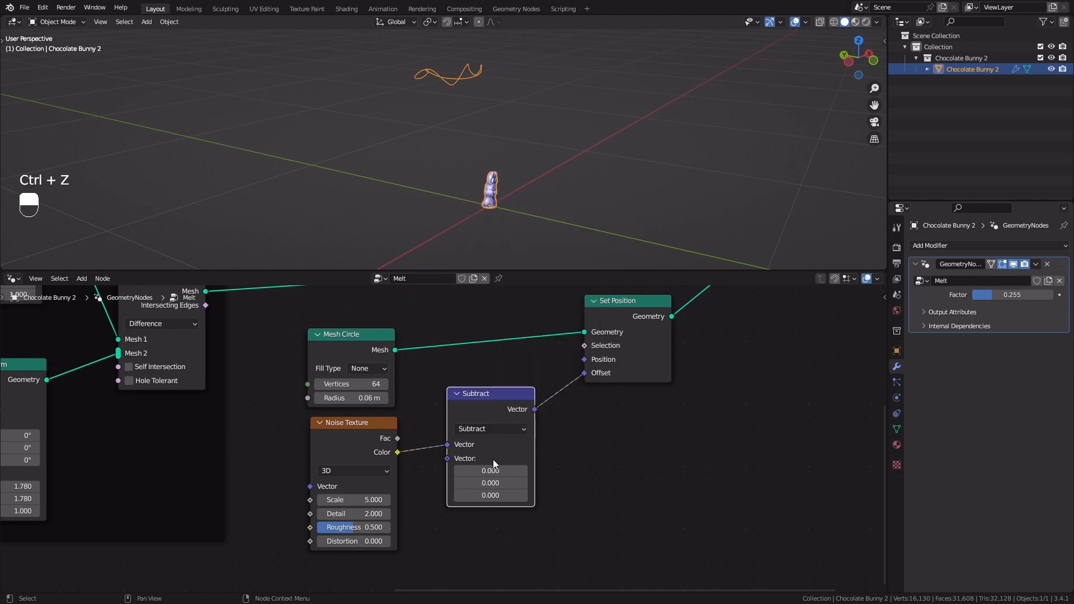
{"action": "left_click_drag", "start_coordinate": [492, 470], "coordinate": [490, 495]}
{"action": "type", "text": ".5"}
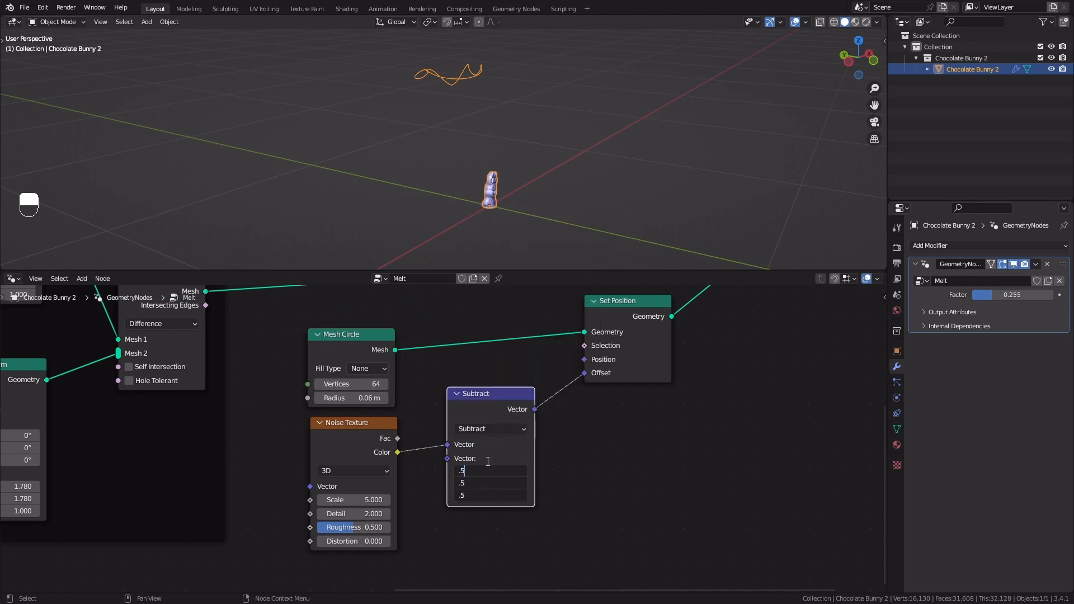
{"action": "key", "text": "Return"}
Duplicate the Subtract node and insert the copy between it and the Set Position's Offset
{"action": "scroll", "coordinate": [480, 313], "scroll_direction": "up", "scroll_amount": 1}
{"action": "scroll", "coordinate": [442, 191], "scroll_direction": "up", "scroll_amount": 5}
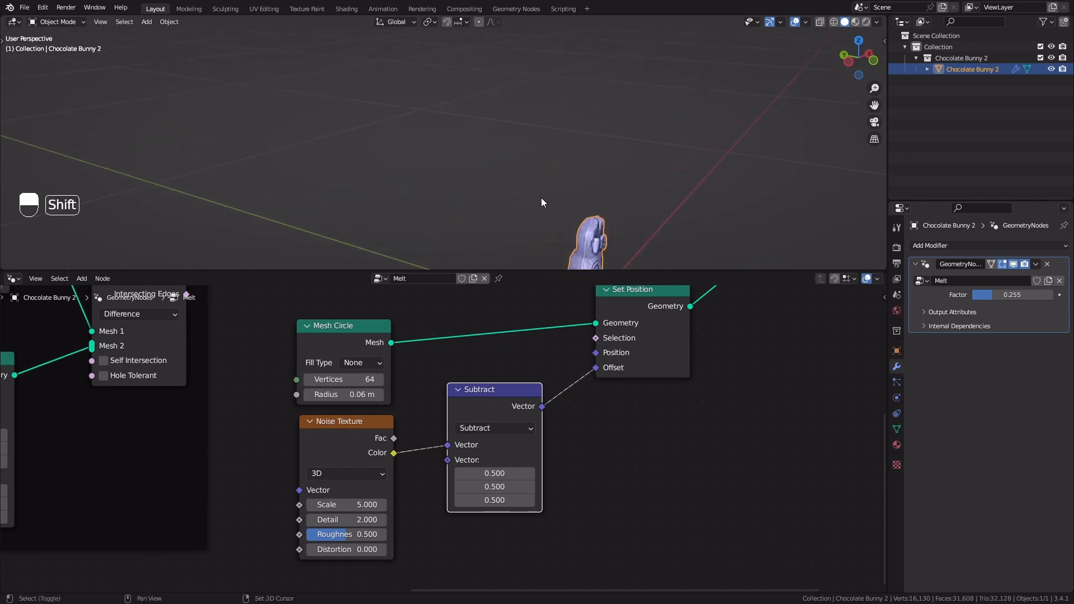
{"action": "middle_click_drag", "start_coordinate": [541, 203], "coordinate": [539, 170], "text": "shift"}
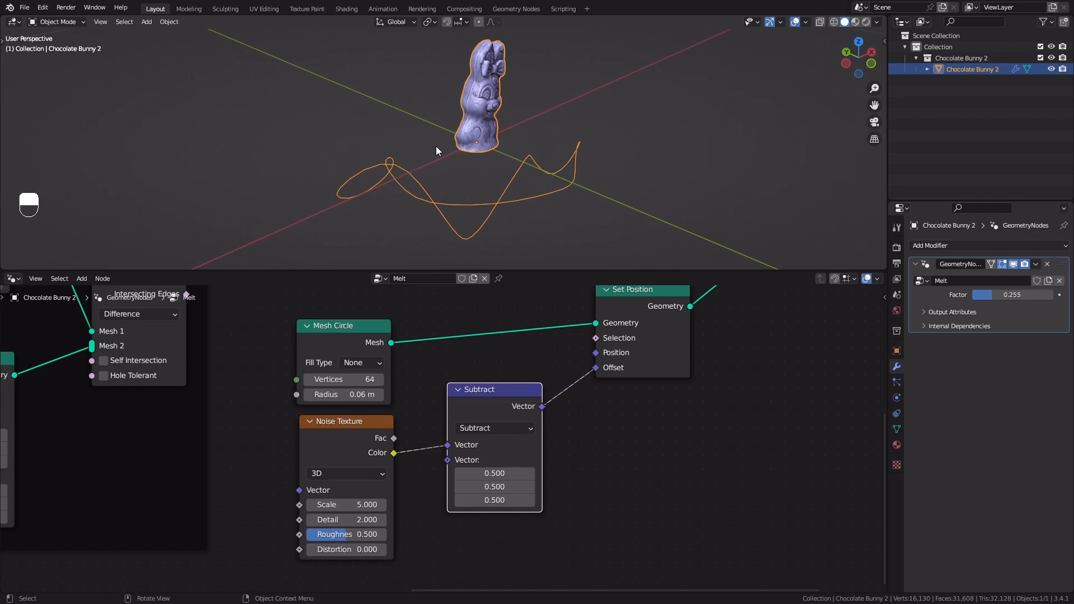
{"action": "mouse_move", "coordinate": [481, 166]}
{"action": "middle_mouse_down"}
{"action": "mouse_move", "coordinate": [542, 191]}
{"action": "mouse_move", "coordinate": [471, 139]}
{"action": "mouse_move", "coordinate": [469, 158]}
{"action": "middle_mouse_up"}
{"action": "middle_click_drag", "start_coordinate": [552, 378], "coordinate": [481, 373]}
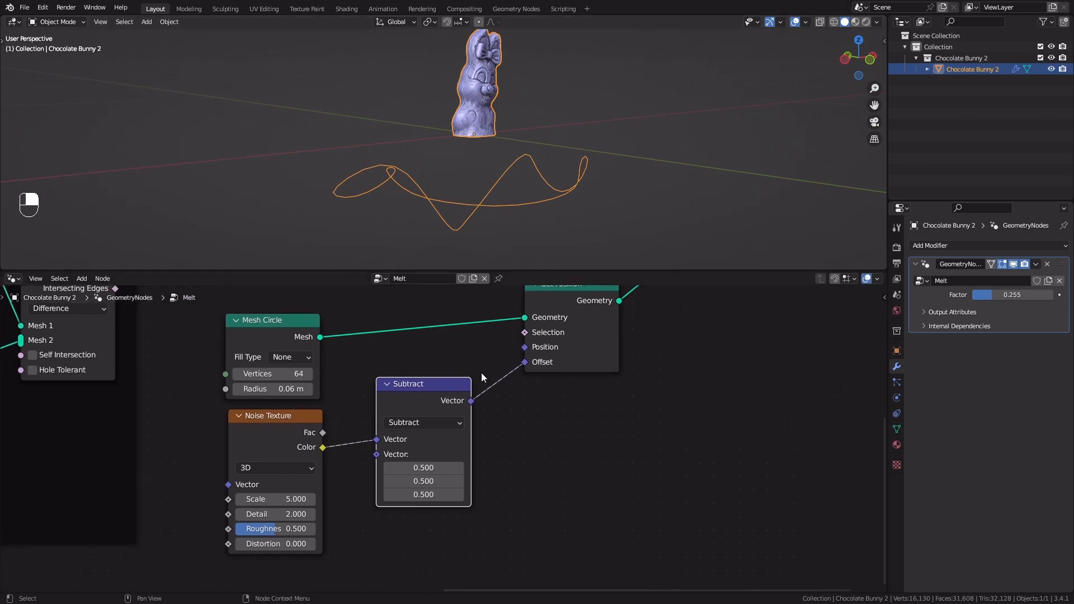
{"action": "key", "text": "shift+d"}
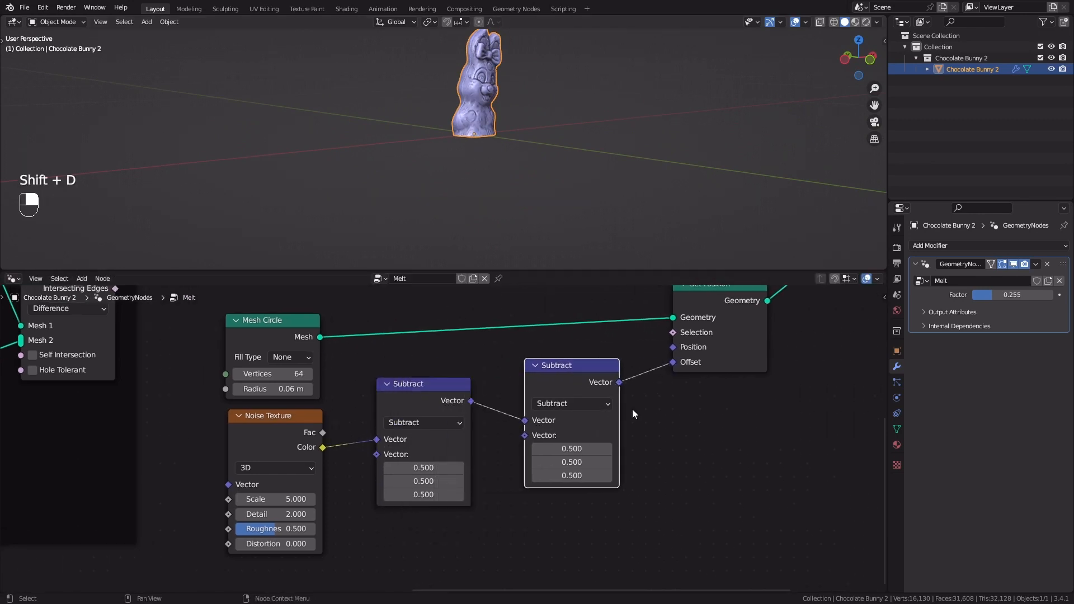
Switch the duplicated Vector Math node to Multiply and set its second vector to 1, 1 and 0
{"action": "left_click", "coordinate": [633, 408]}
{"action": "scroll", "coordinate": [646, 412], "scroll_direction": "up", "scroll_amount": 1}
{"action": "left_click", "coordinate": [566, 395]}
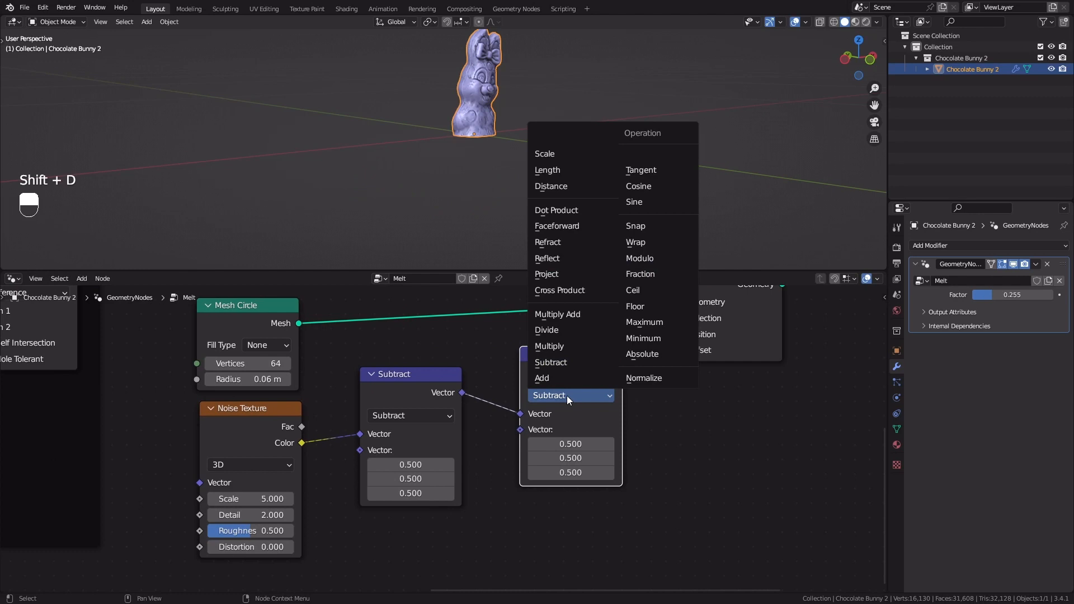
{"action": "left_click", "coordinate": [572, 345]}
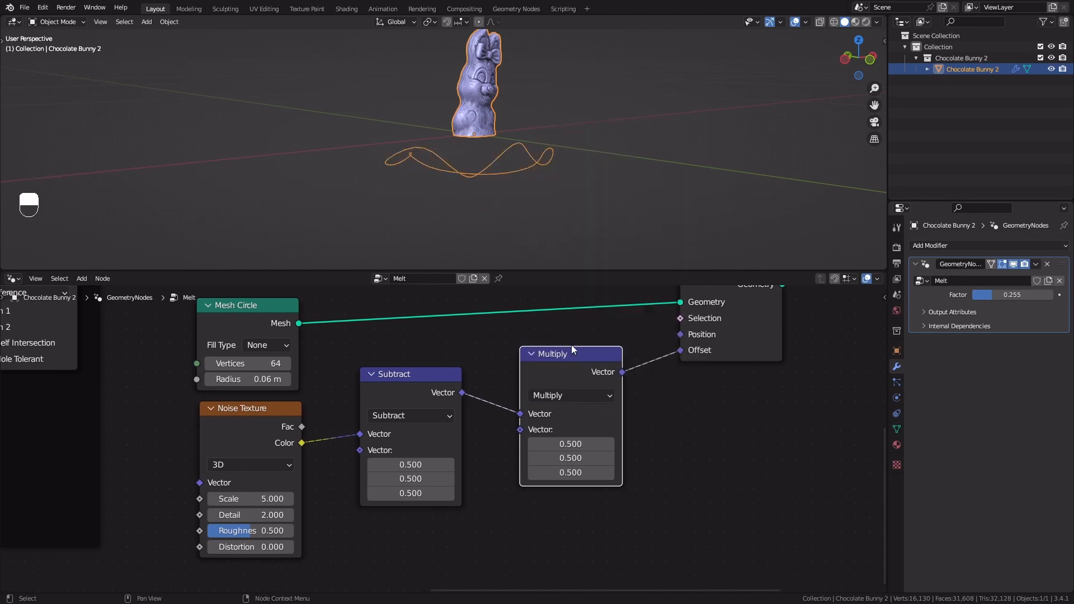
{"action": "left_click", "coordinate": [579, 444]}
{"action": "type", "text": "1"}
{"action": "key", "text": "Tab"}
{"action": "type", "text": "1"}
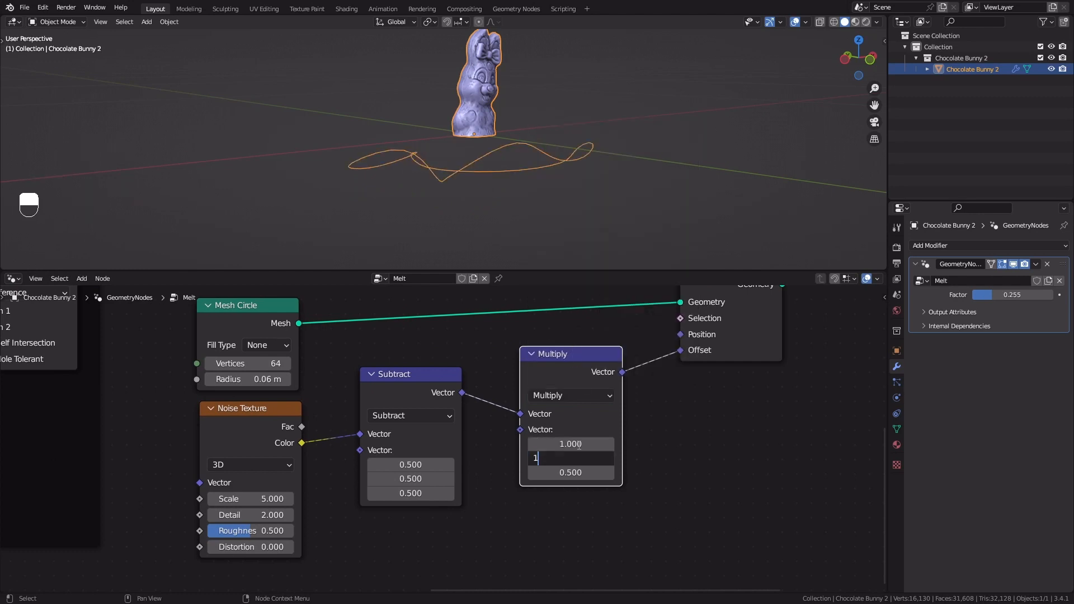
{"action": "key", "text": "Tab"}
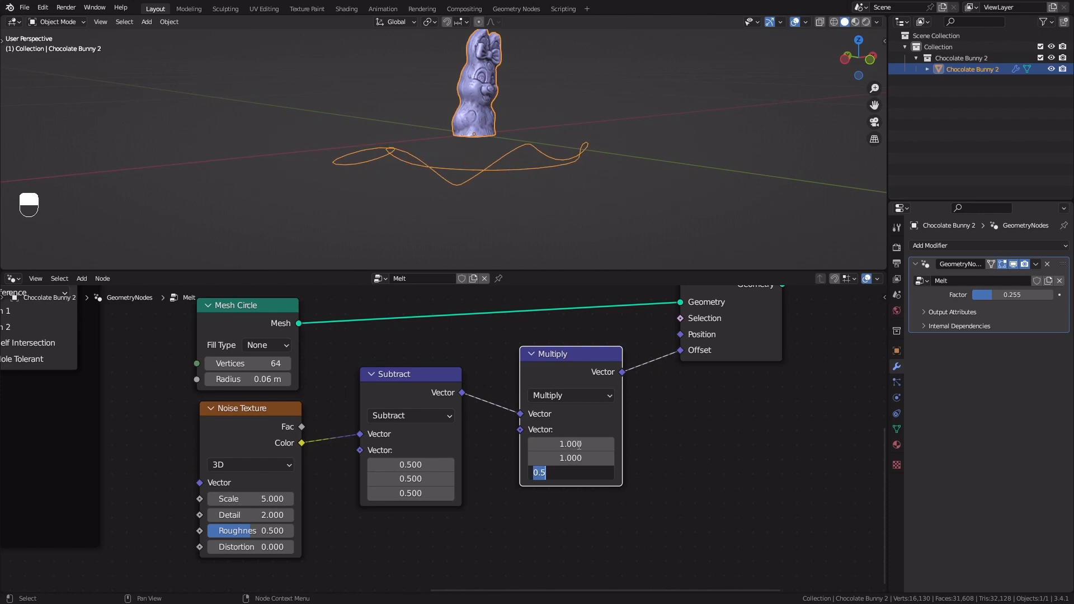
{"action": "type", "text": "0"}
{"action": "key", "text": "Return"}
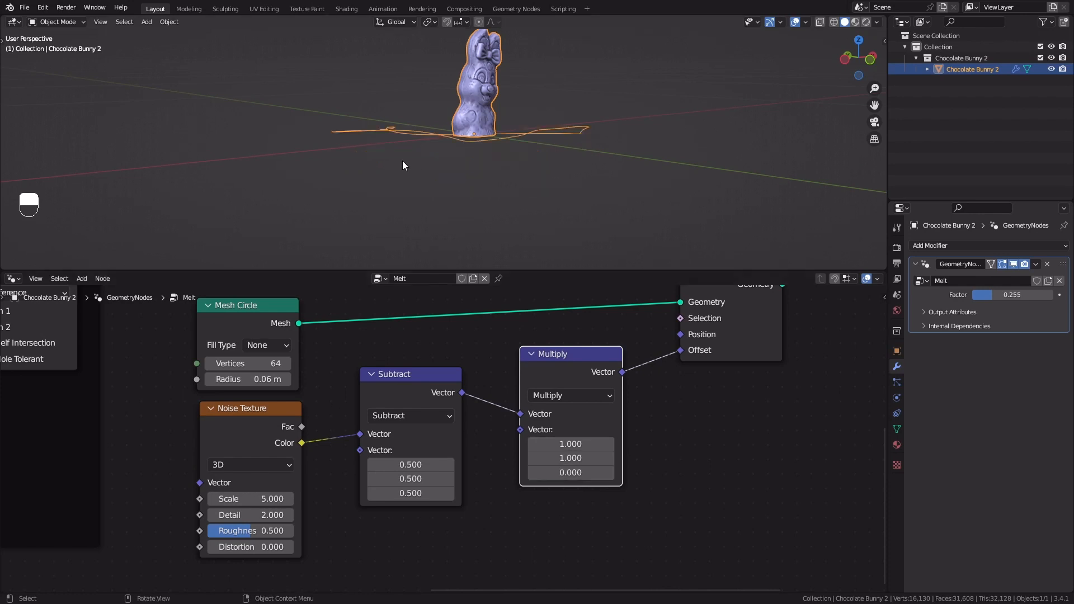
Duplicate the Multiply node and insert the copy between it and the Set Position's Offset
{"action": "middle_click_drag", "start_coordinate": [401, 160], "coordinate": [576, 165]}
{"action": "mouse_move", "coordinate": [470, 159]}
{"action": "middle_mouse_down"}
{"action": "mouse_move", "coordinate": [471, 180]}
{"action": "mouse_move", "coordinate": [466, 165]}
{"action": "middle_mouse_up"}
{"action": "scroll", "coordinate": [652, 469], "scroll_direction": "down", "scroll_amount": 1}
{"action": "middle_click_drag", "start_coordinate": [653, 466], "coordinate": [527, 484]}
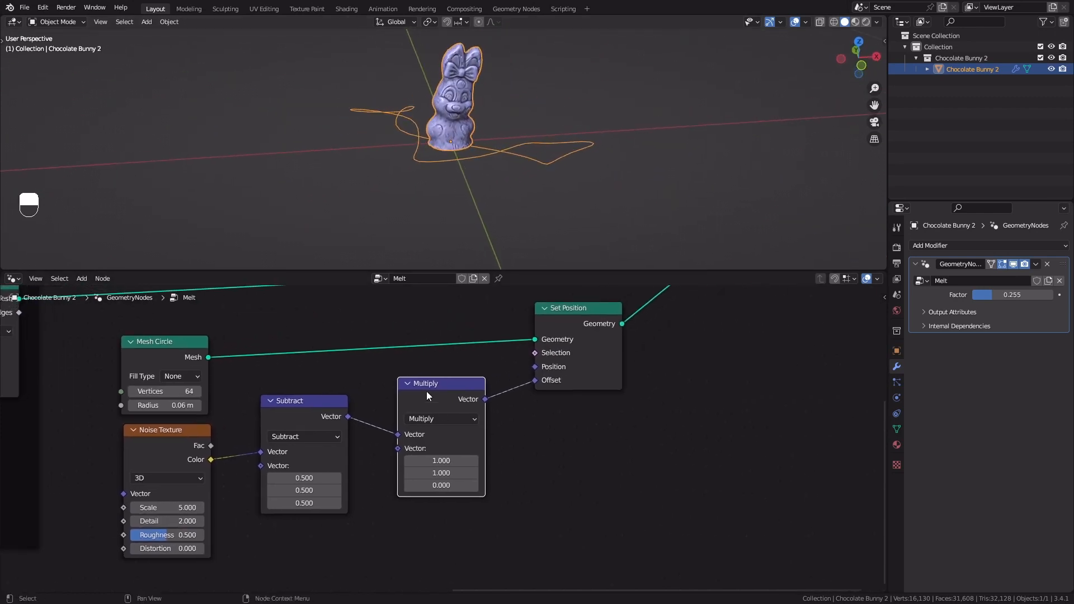
{"action": "left_click", "coordinate": [425, 389]}
{"action": "key", "text": "shift+d"}
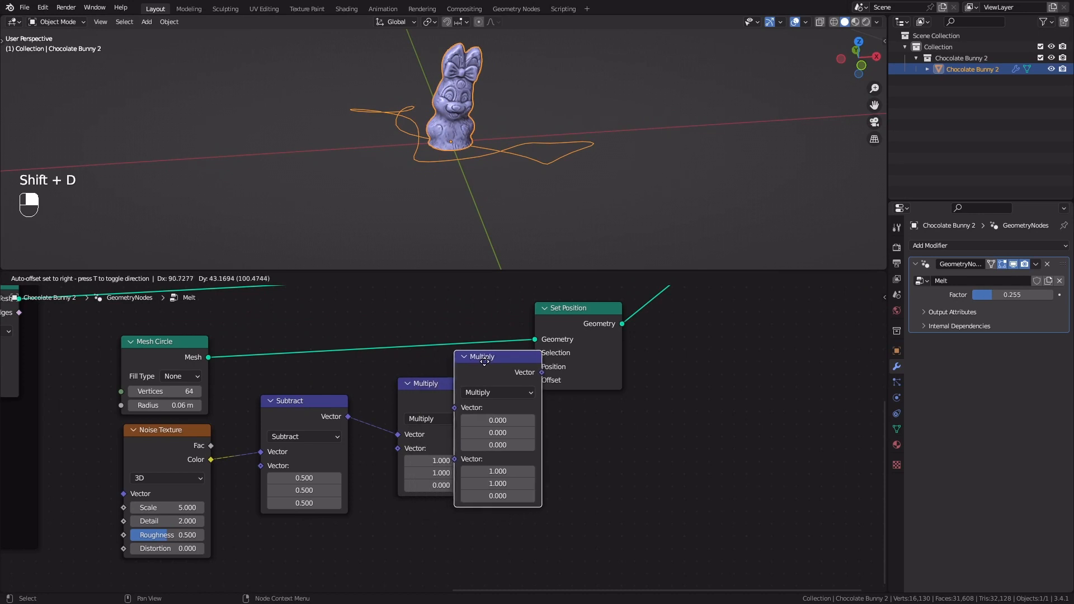
{"action": "left_click", "coordinate": [530, 397]}
{"action": "scroll", "coordinate": [590, 408], "scroll_direction": "up", "scroll_amount": 1}
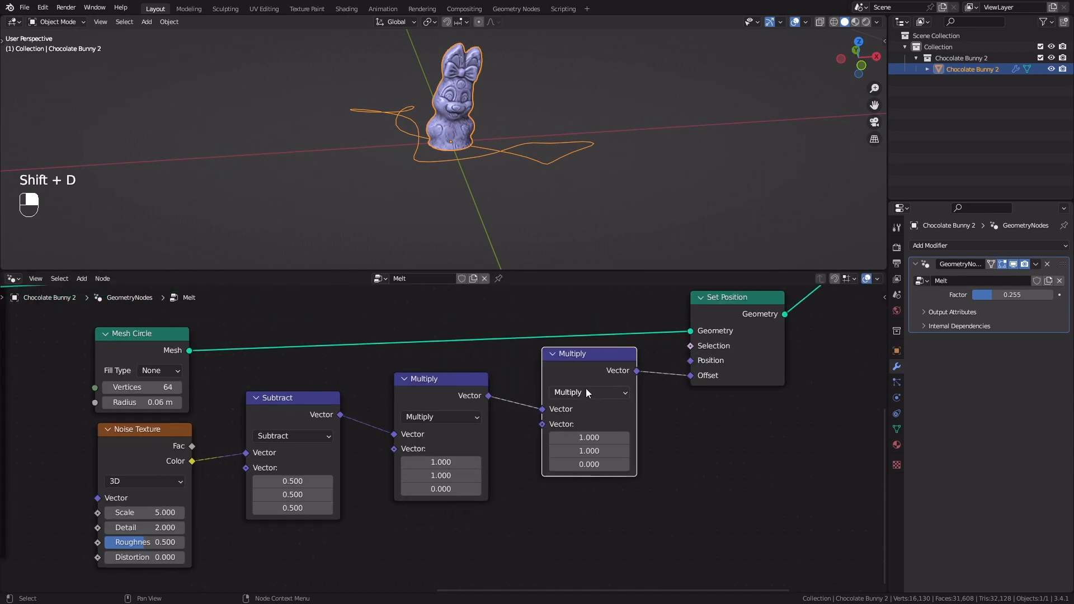
Switch the copied Vector Math node to Scale and set its Scale to 0.15
{"action": "left_click", "coordinate": [586, 389]}
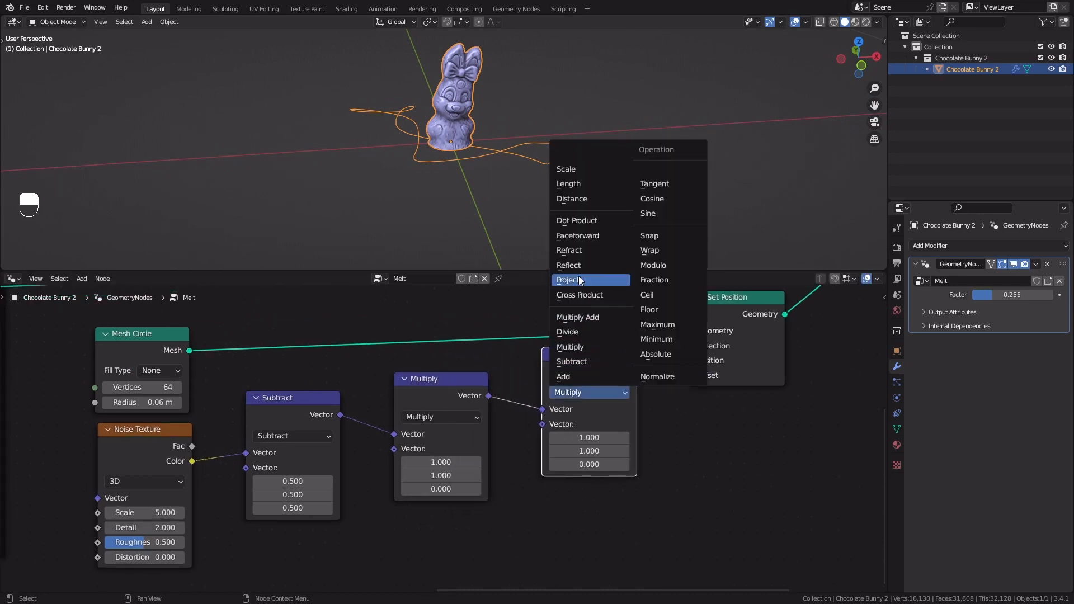
{"action": "left_click", "coordinate": [579, 167]}
{"action": "left_click_drag", "start_coordinate": [590, 424], "coordinate": [466, 424], "text": "shift"}
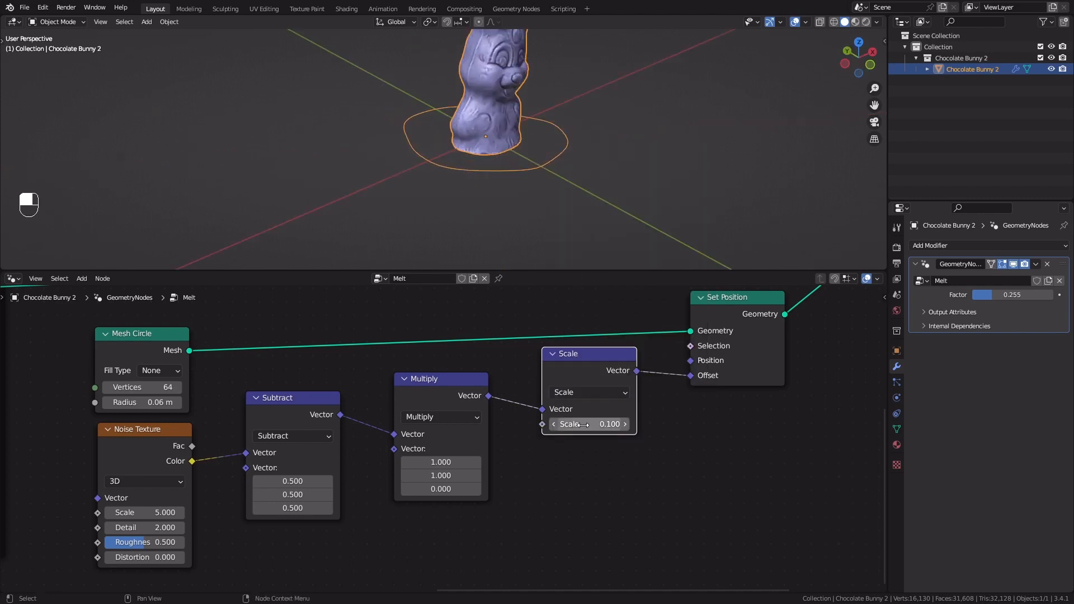
{"action": "left_click", "coordinate": [584, 426]}
{"action": "type", "text": ".15"}
{"action": "key", "text": "Return"}
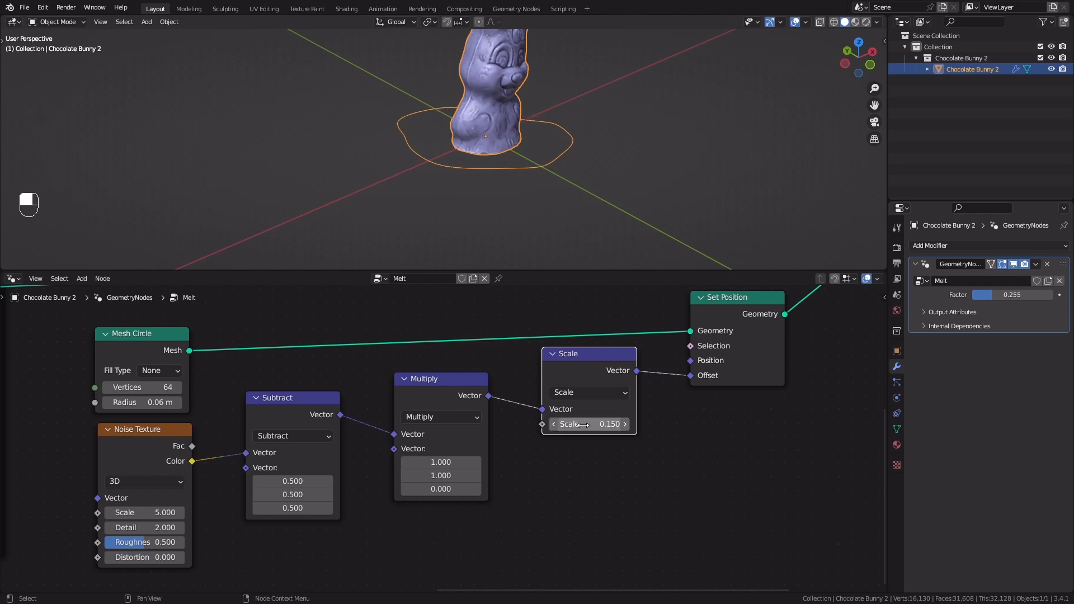
Set the Mesh Circle's Fill Type to N-Gon and lower the modifier's Factor to about 0.037
{"action": "middle_click_drag", "start_coordinate": [538, 184], "coordinate": [458, 179]}
{"action": "scroll", "coordinate": [454, 188], "scroll_direction": "up", "scroll_amount": 1}
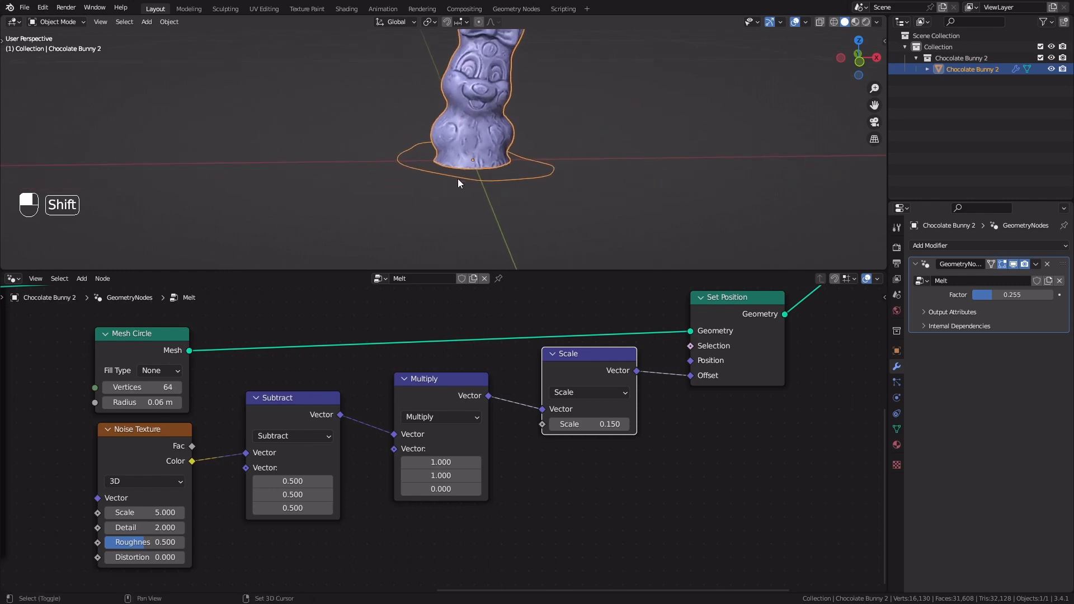
{"action": "left_click", "coordinate": [160, 371]}
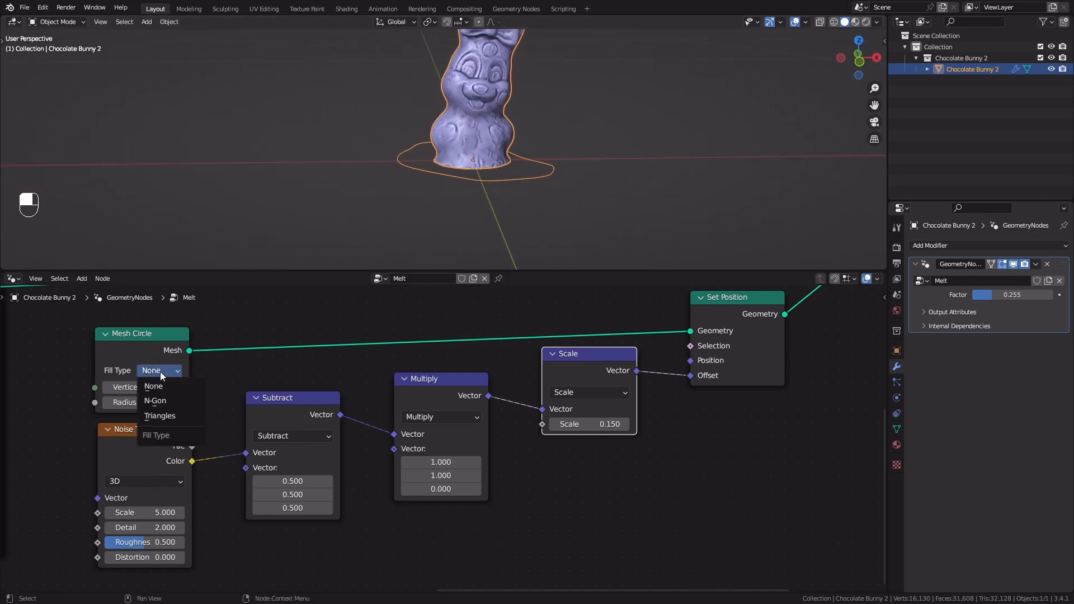
{"action": "left_click", "coordinate": [178, 403]}
{"action": "middle_click_drag", "start_coordinate": [509, 116], "coordinate": [501, 182]}
{"action": "scroll", "coordinate": [496, 180], "scroll_direction": "up", "scroll_amount": 1}
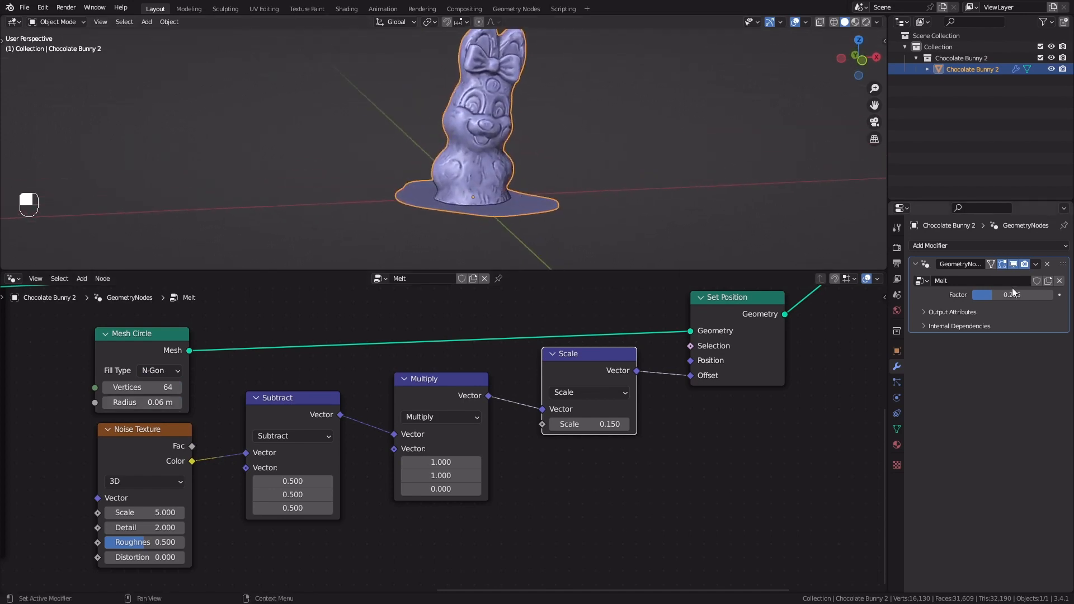
{"action": "mouse_move", "coordinate": [990, 299]}
{"action": "left_mouse_down"}
{"action": "mouse_move", "coordinate": [968, 300]}
{"action": "mouse_move", "coordinate": [1002, 295]}
{"action": "mouse_move", "coordinate": [976, 295]}
{"action": "left_mouse_up"}
Shift all nodes from the Mesh Circle and Noise Texture through the Group Output to the right, making room before the Mesh Circle
{"action": "scroll", "coordinate": [484, 456], "scroll_direction": "down", "scroll_amount": 3}
{"action": "middle_click_drag", "start_coordinate": [484, 456], "coordinate": [382, 499]}
{"action": "left_click_drag", "start_coordinate": [158, 533], "coordinate": [666, 302]}
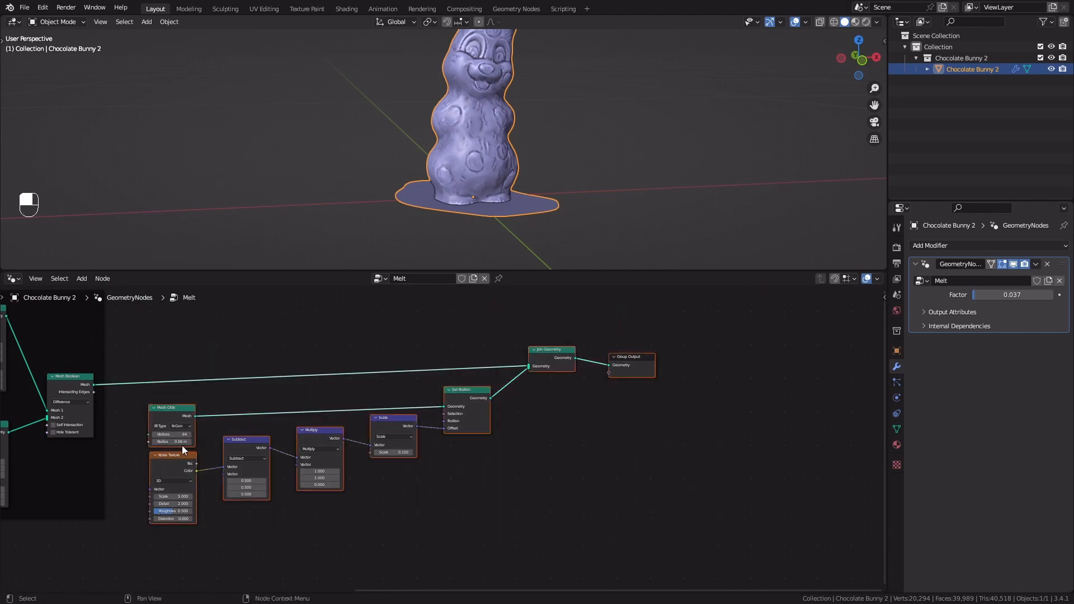
{"action": "left_click_drag", "start_coordinate": [169, 418], "coordinate": [326, 415]}
{"action": "left_click", "coordinate": [189, 439]}
Add a Mix node before the Mesh Circle and connect its Result to the circle's Radius
{"action": "scroll", "coordinate": [282, 426], "scroll_direction": "up", "scroll_amount": 6}
{"action": "middle_click_drag", "start_coordinate": [282, 427], "coordinate": [353, 418]}
{"action": "scroll", "coordinate": [168, 416], "scroll_direction": "up", "scroll_amount": 4}
{"action": "key", "text": "shift+a"}
{"action": "left_click", "coordinate": [261, 331]}
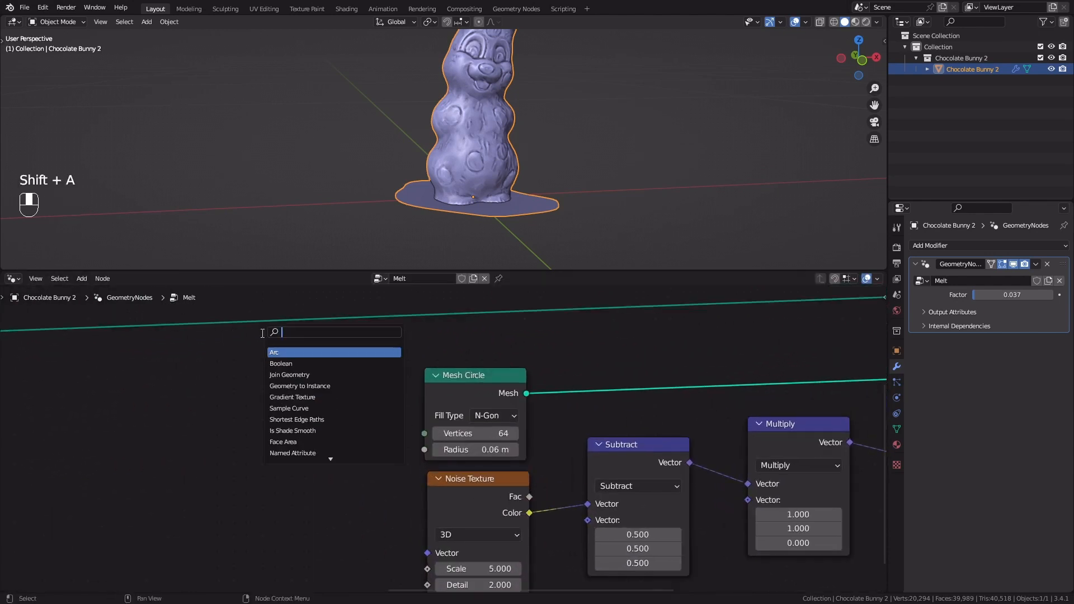
{"action": "type", "text": "mix"}
{"action": "key", "text": "Return"}
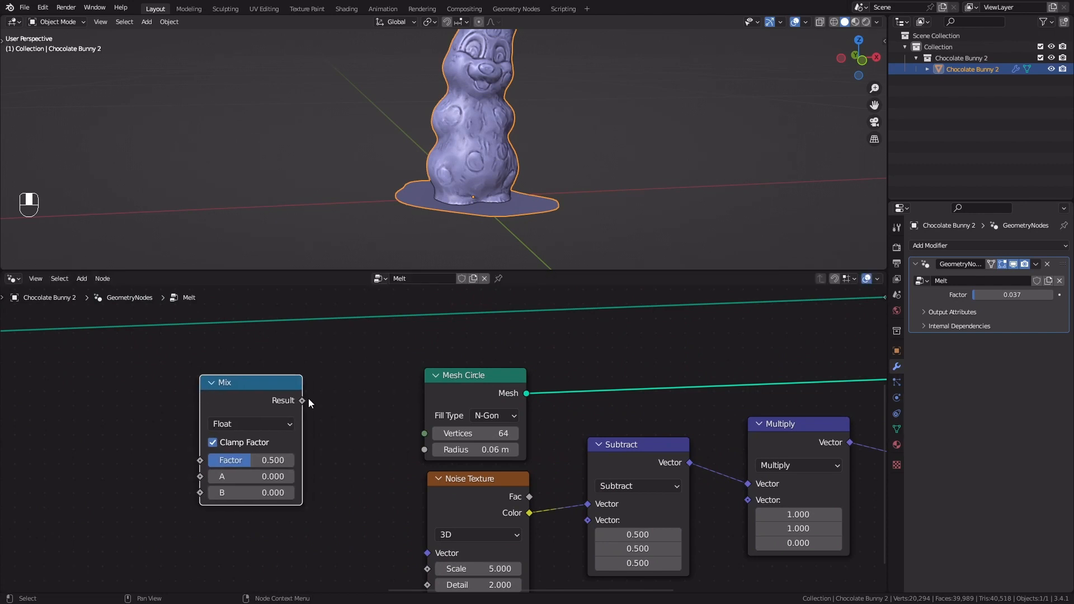
{"action": "left_click_drag", "start_coordinate": [302, 400], "coordinate": [424, 450]}
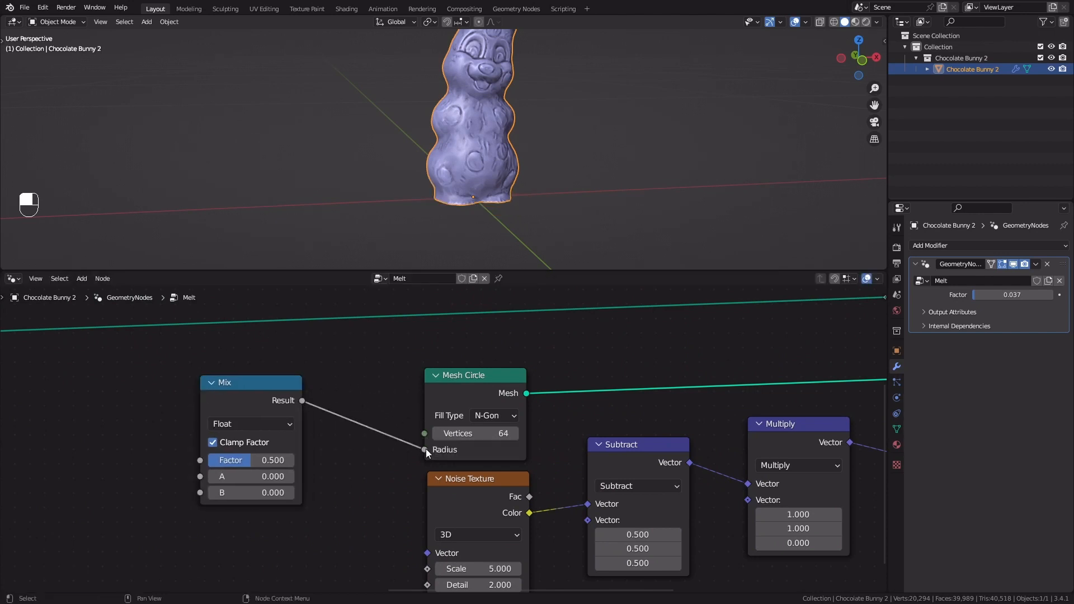
Set the Mix node's B value to 0.2 and its Factor to 1
{"action": "middle_click_drag", "start_coordinate": [328, 417], "coordinate": [432, 370]}
{"action": "scroll", "coordinate": [443, 358], "scroll_direction": "up", "scroll_amount": 2}
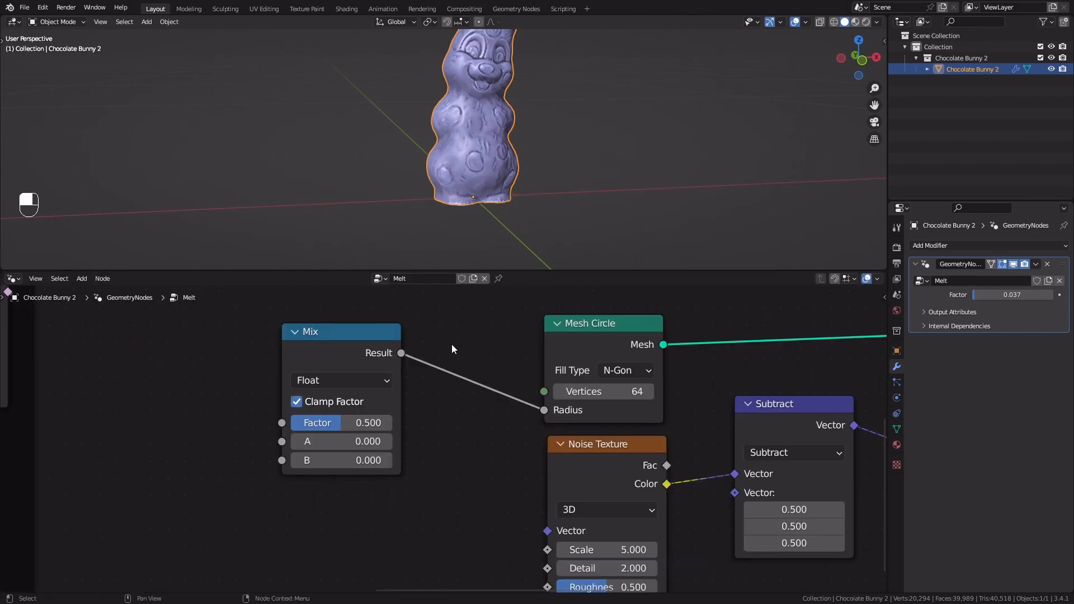
{"action": "left_click", "coordinate": [355, 462]}
{"action": "type", "text": "-"}
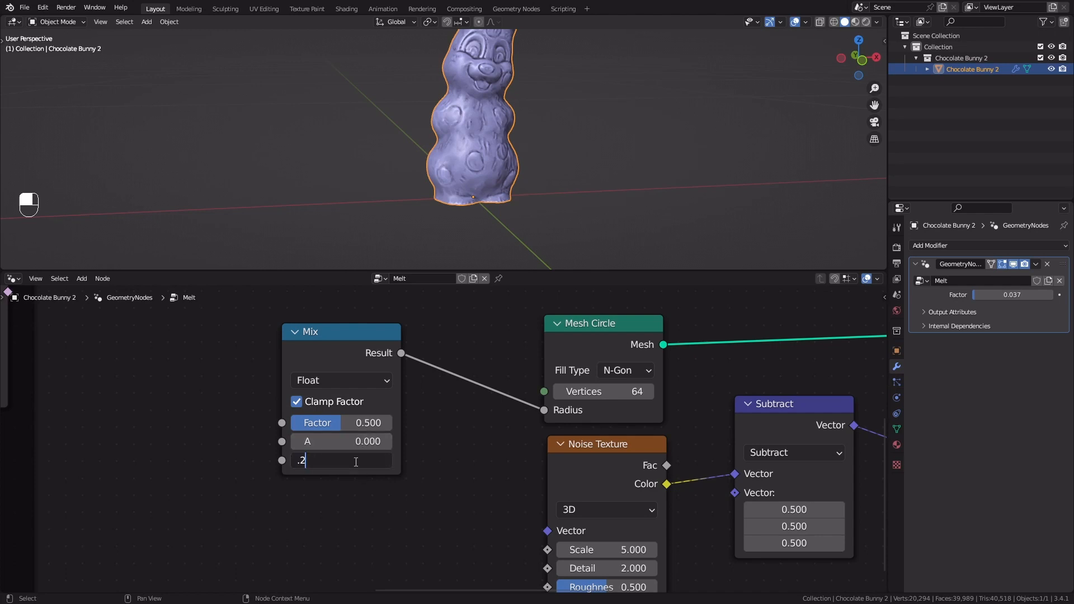
{"action": "key", "text": "Return"}
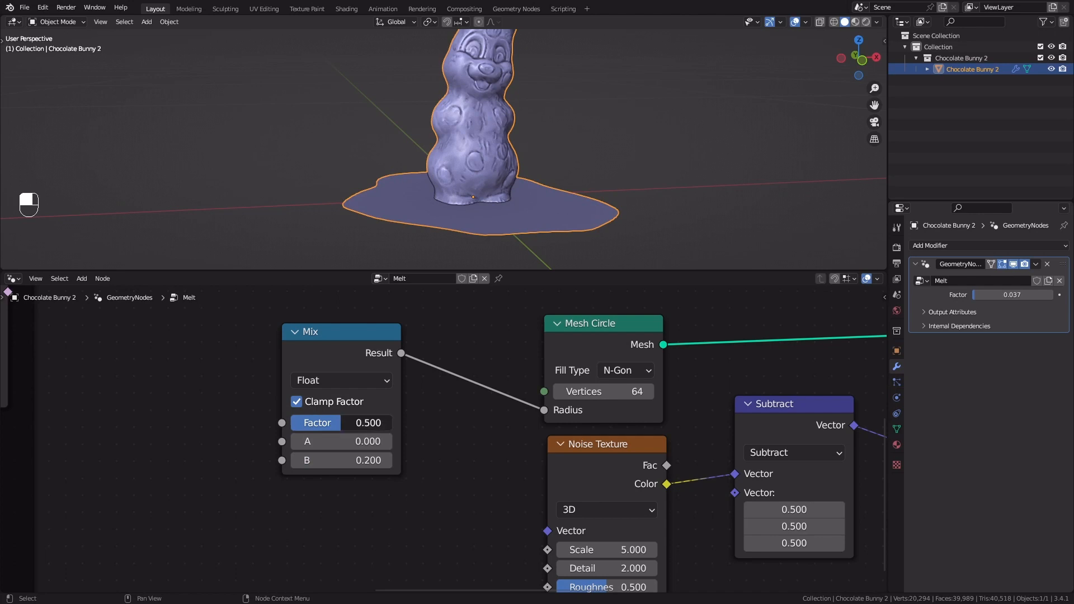
{"action": "left_click_drag", "start_coordinate": [340, 423], "coordinate": [392, 422]}
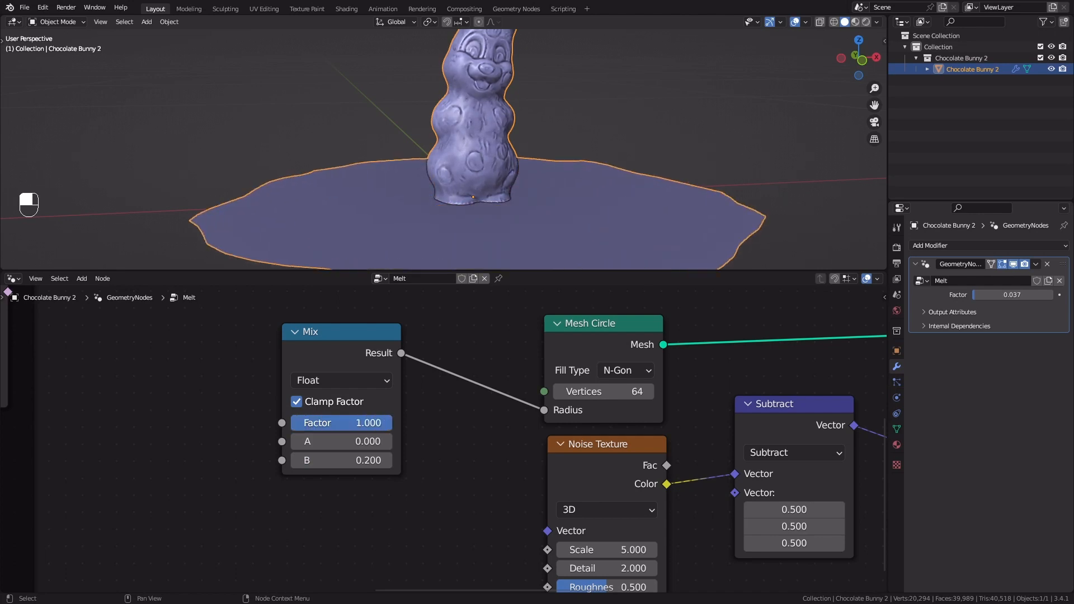
{"action": "middle_click_drag", "start_coordinate": [700, 84], "coordinate": [470, 187]}
{"action": "scroll", "coordinate": [470, 192], "scroll_direction": "up", "scroll_amount": 1}
Move the Mix node closer to the Mesh Circle, then add a Group Input node and connect its Factor to the Mix node's Factor
{"action": "left_click_drag", "start_coordinate": [347, 360], "coordinate": [416, 363]}
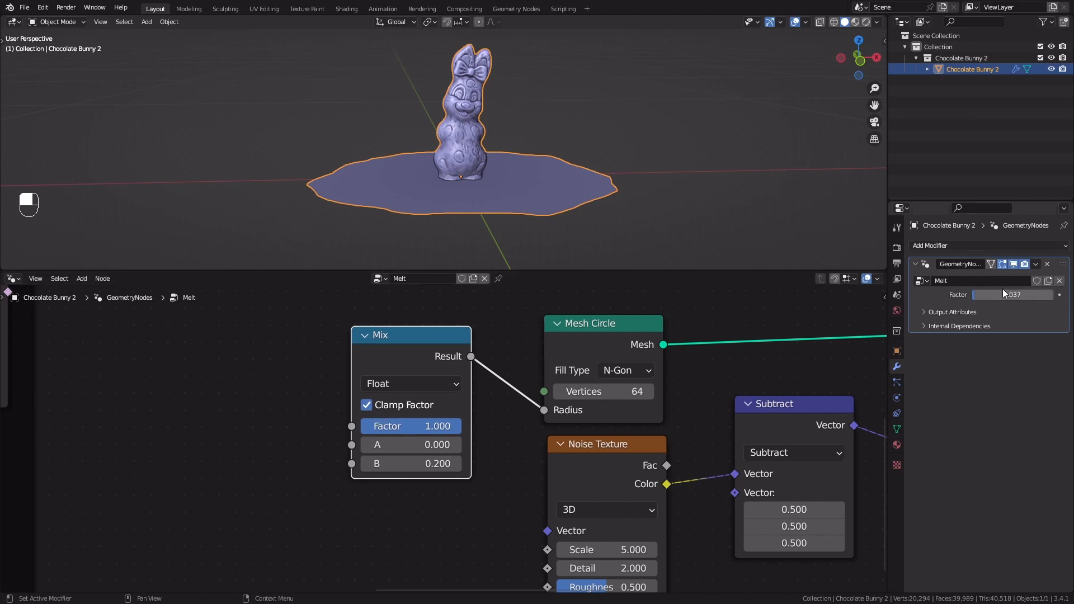
{"action": "scroll", "coordinate": [230, 401], "scroll_direction": "down", "scroll_amount": 1}
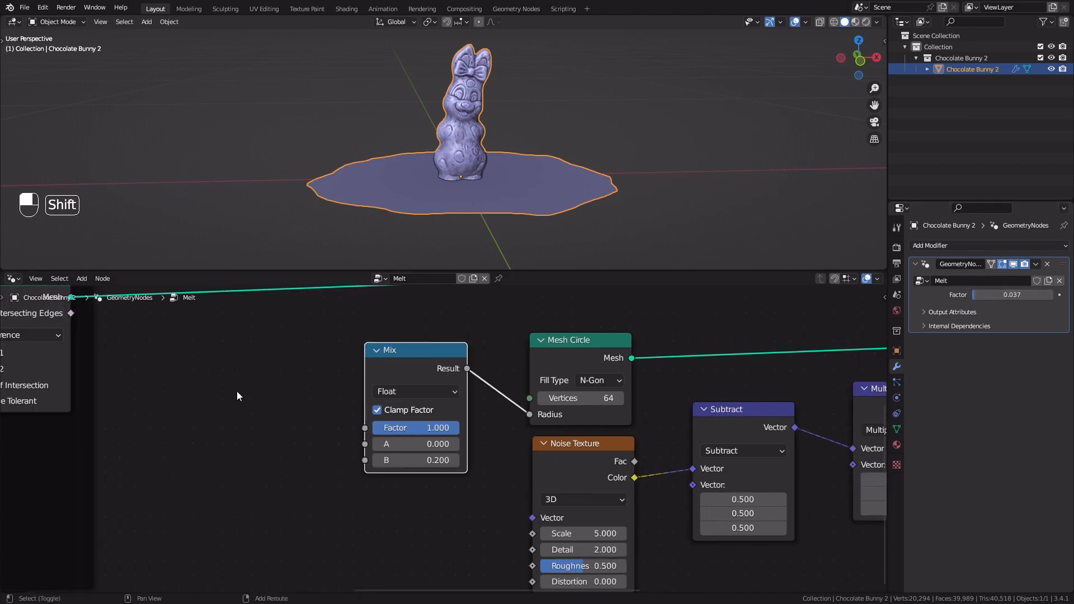
{"action": "key", "text": "shift+a"}
{"action": "left_click", "coordinate": [212, 340]}
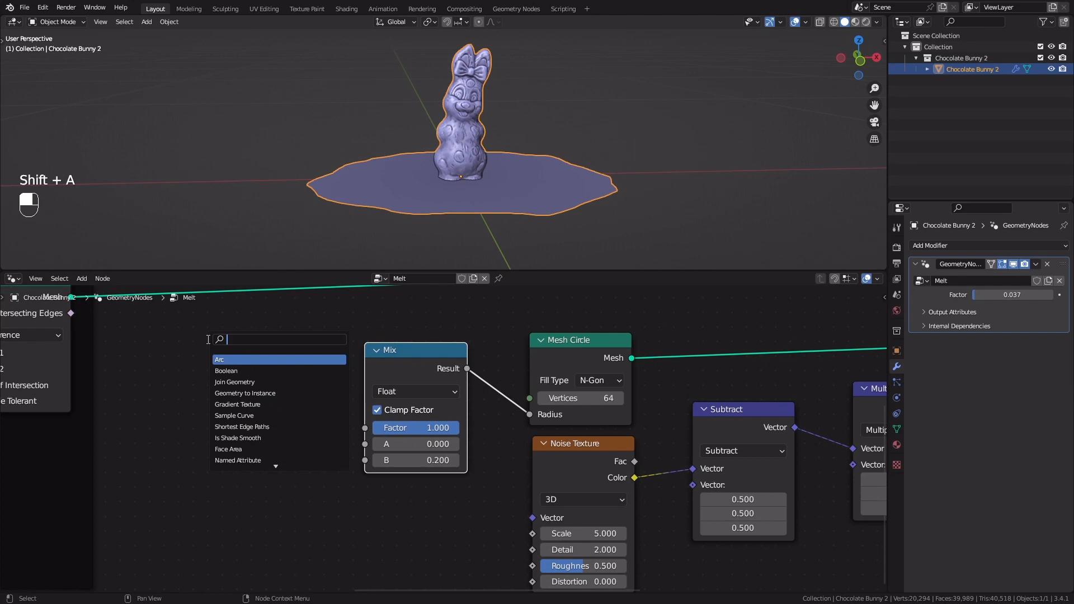
{"action": "type", "text": "grou"}
{"action": "key", "text": "Return"}
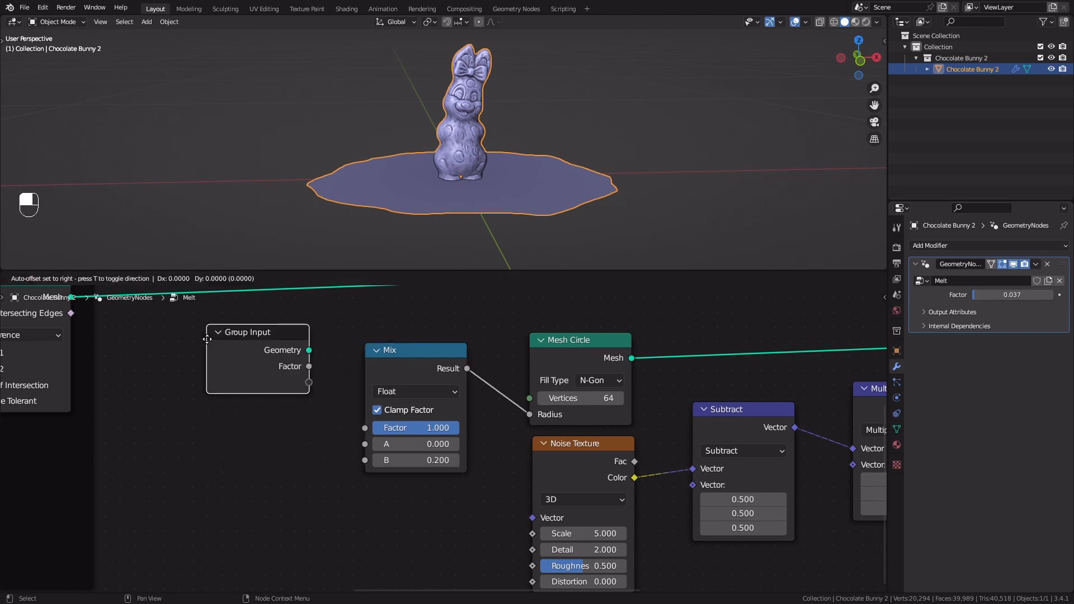
{"action": "left_click", "coordinate": [171, 395]}
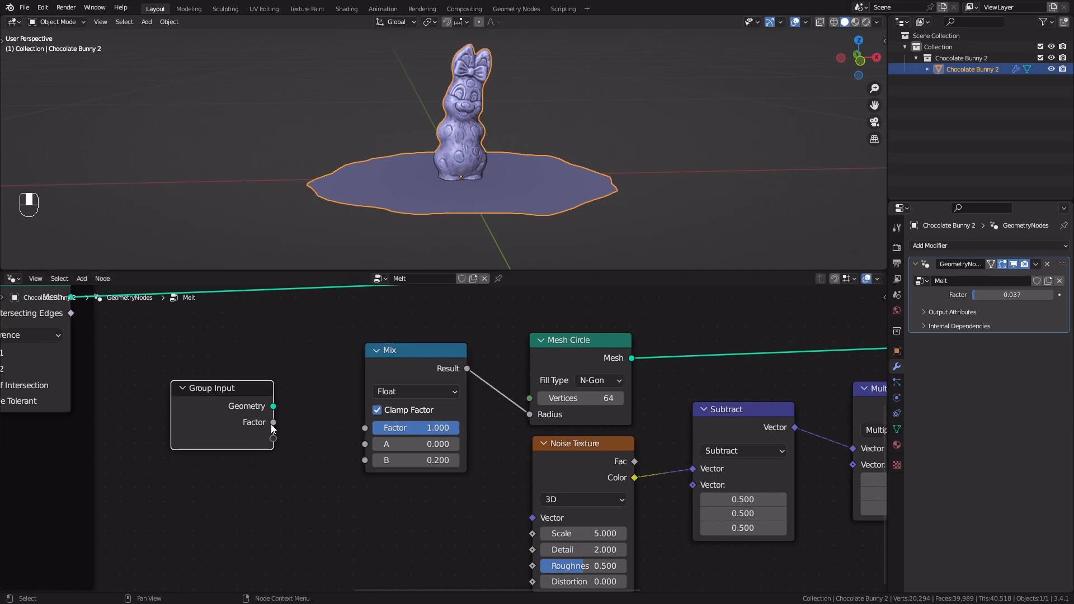
{"action": "left_click_drag", "start_coordinate": [272, 424], "coordinate": [366, 429]}
Raise the modifier's Factor to 1 and try a B value of about 0.34 in the Mix node before restoring 0.2
{"action": "left_click_drag", "start_coordinate": [979, 296], "coordinate": [1054, 295]}
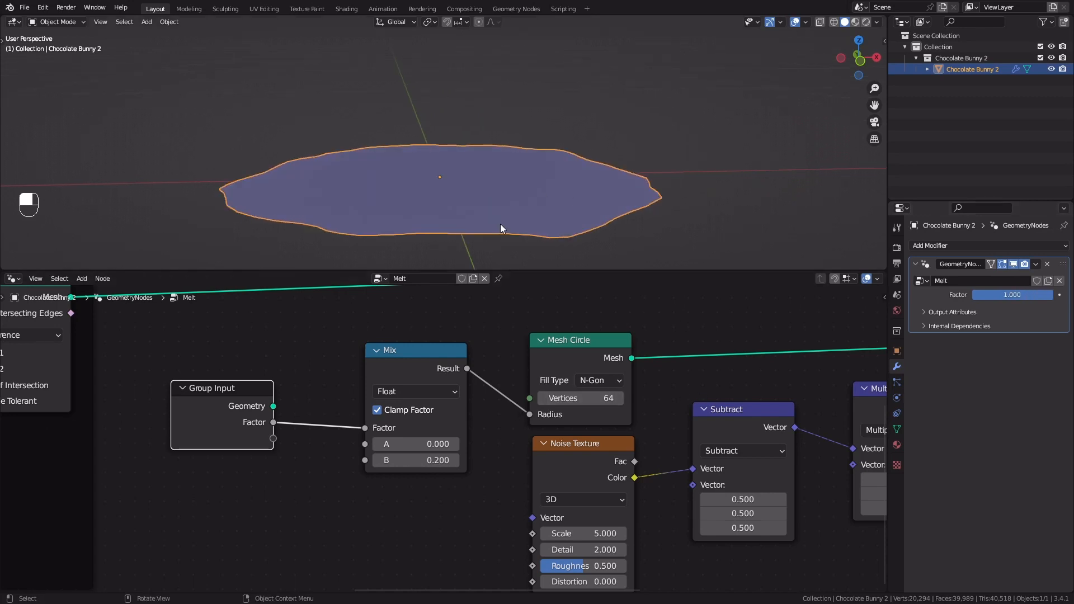
{"action": "middle_click_drag", "start_coordinate": [467, 215], "coordinate": [474, 222]}
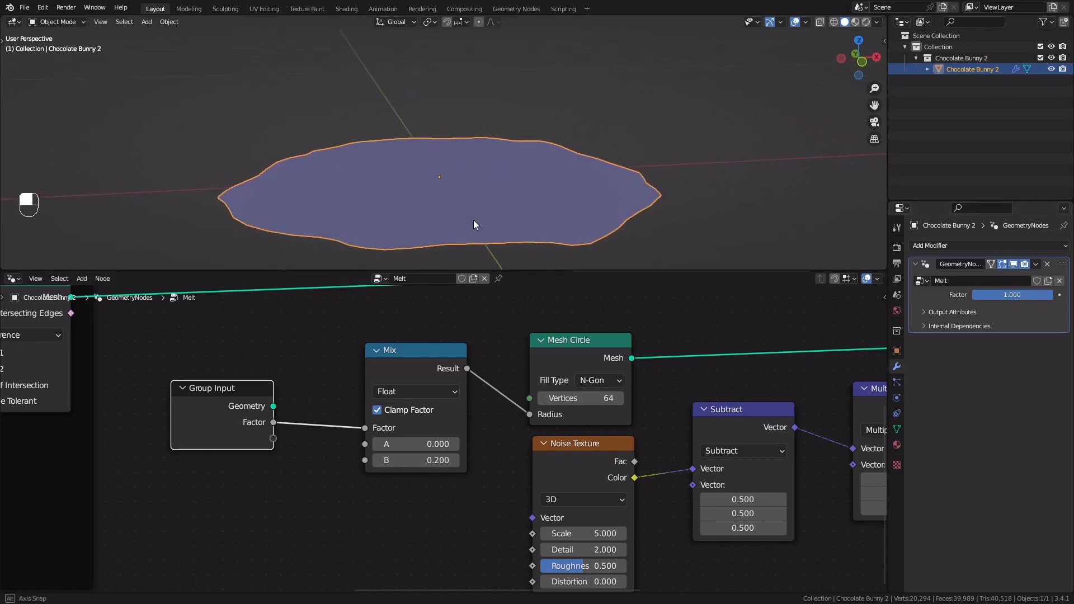
{"action": "left_click_drag", "start_coordinate": [426, 461], "coordinate": [504, 460], "text": "shift"}
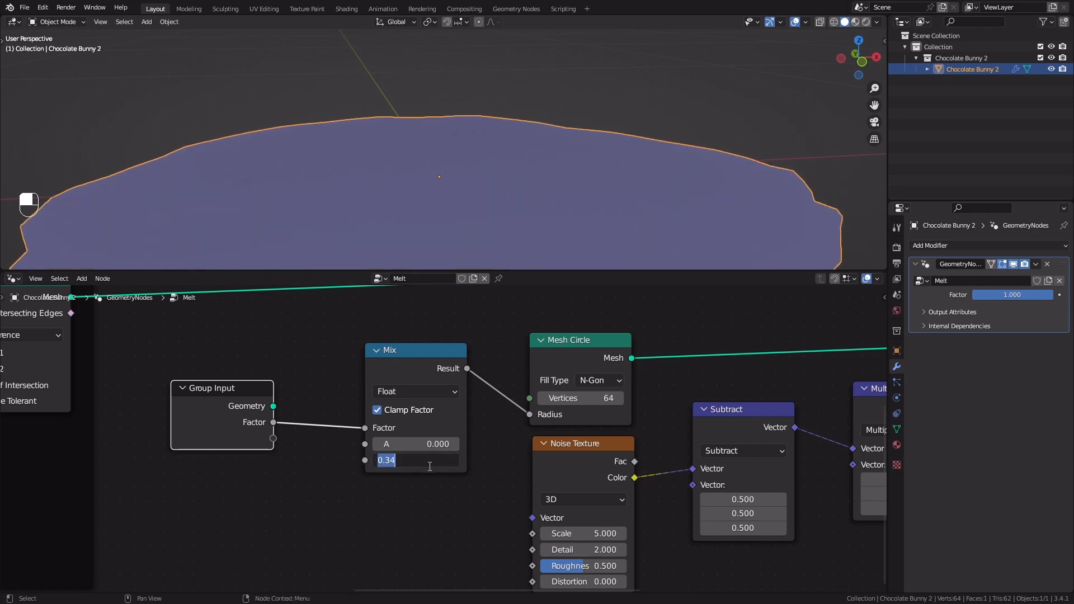
{"action": "key", "text": "Return"}
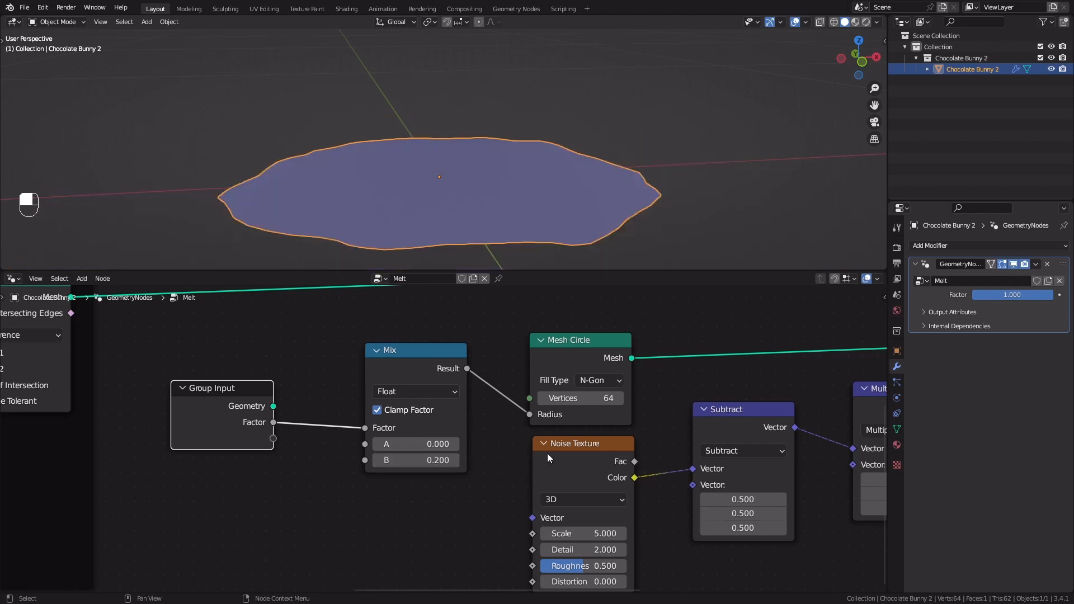
Enclose the circle-generating nodes, from the Group Input to the Set Position, in a frame labelled Puddle
{"action": "scroll", "coordinate": [691, 432], "scroll_direction": "down", "scroll_amount": 8}
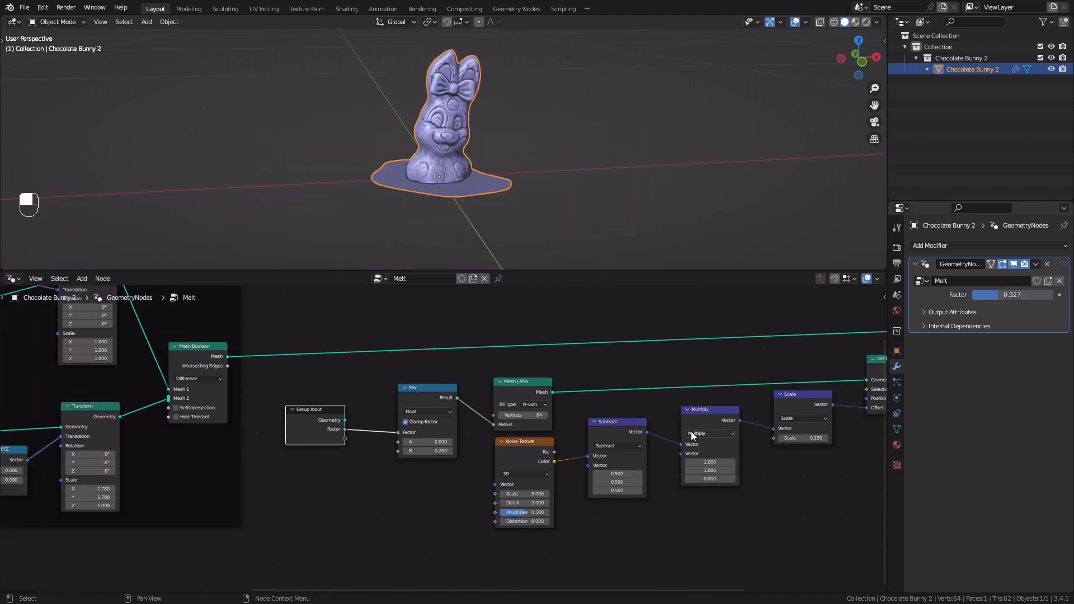
{"action": "middle_click_drag", "start_coordinate": [645, 424], "coordinate": [459, 427]}
{"action": "scroll", "coordinate": [459, 427], "scroll_direction": "down", "scroll_amount": 1}
{"action": "left_click_drag", "start_coordinate": [187, 526], "coordinate": [684, 384]}
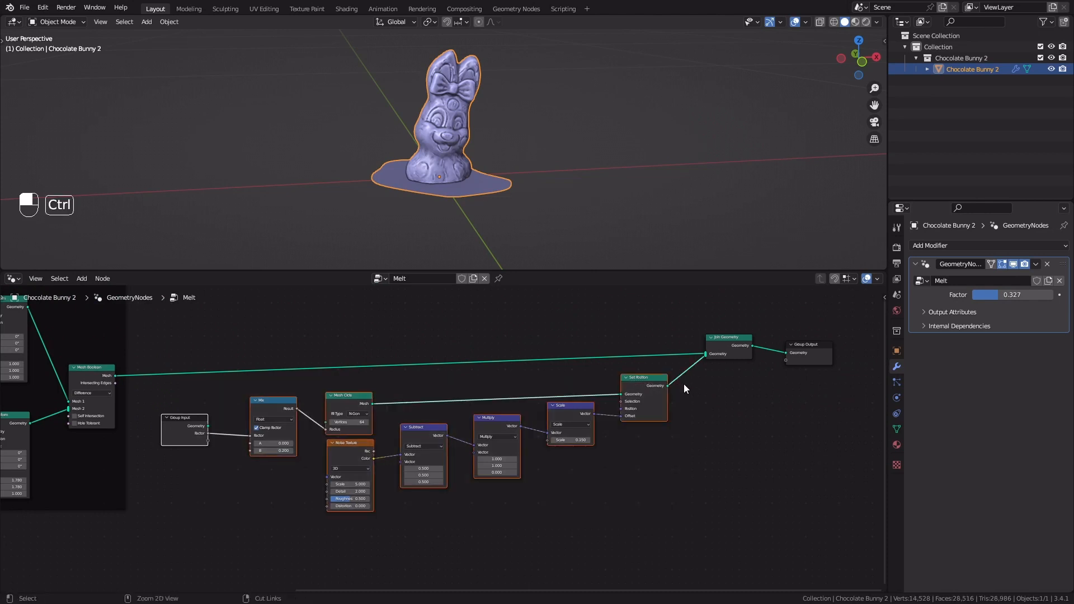
{"action": "key", "text": "ctrl+j"}
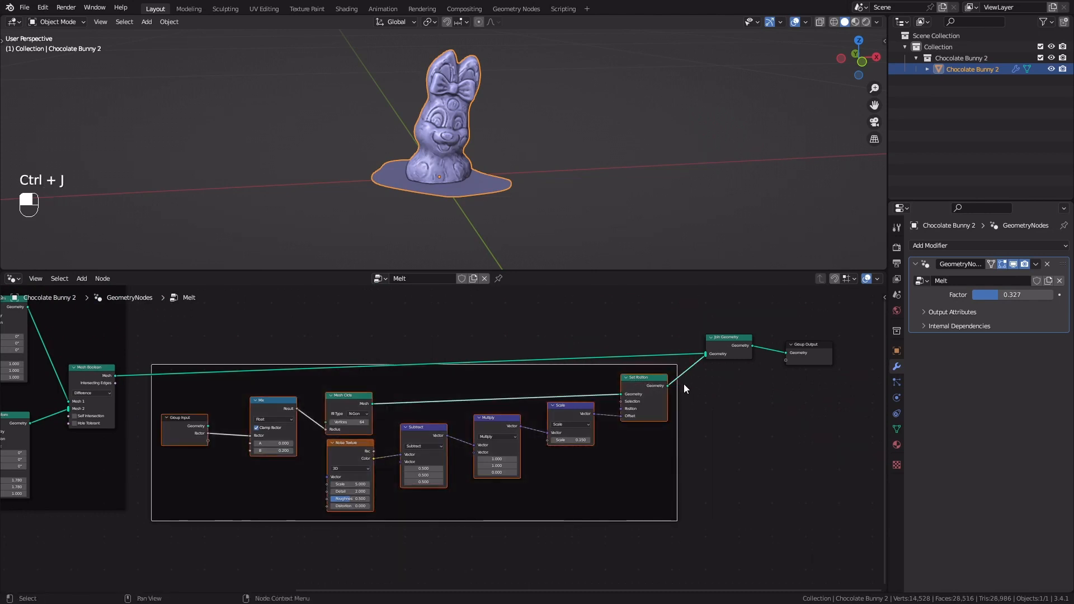
{"action": "key", "text": "F2"}
{"action": "type", "text": "R"}
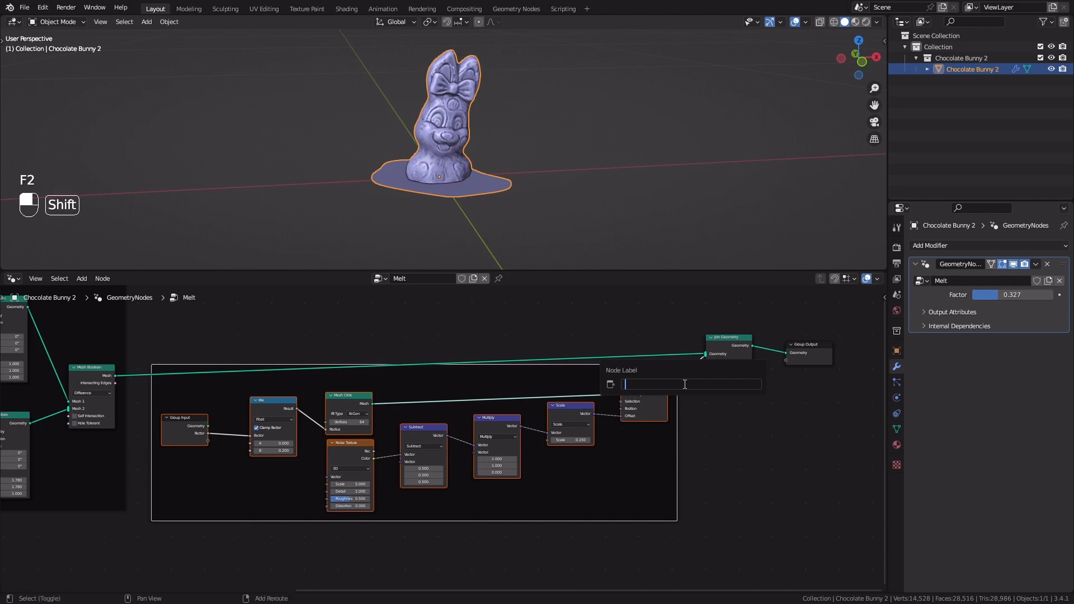
{"action": "type", "text": "uddle"}
{"action": "key", "text": "Return"}
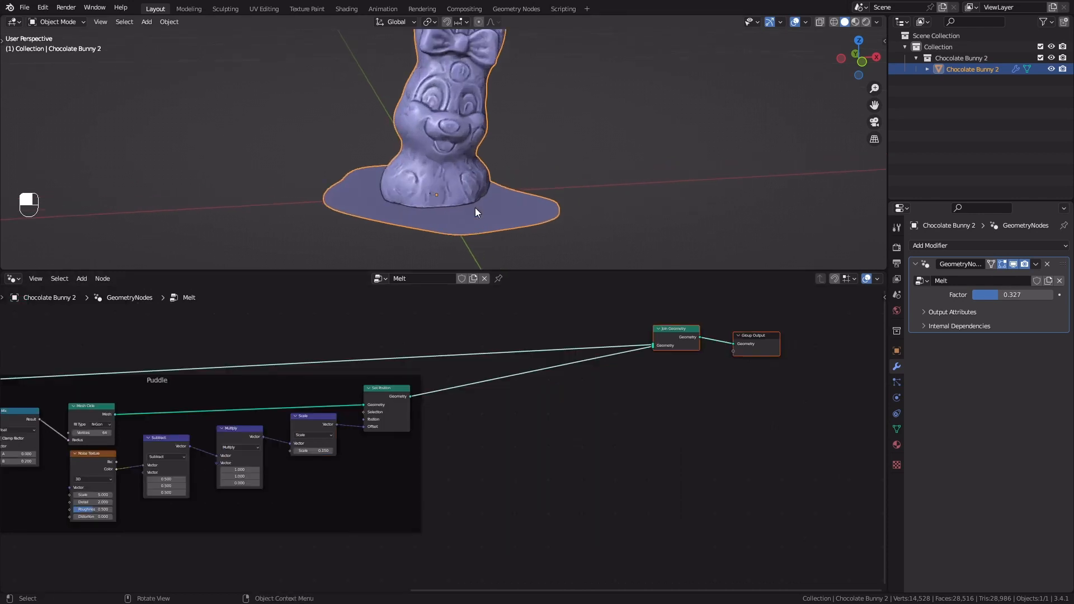
Move the Join Geometry and Group Output nodes farther from the Puddle frame and insert an Extrude Mesh node between Set Position and Join Geometry
{"action": "scroll", "coordinate": [464, 146], "scroll_direction": "up", "scroll_amount": 3}
{"action": "middle_click_drag", "start_coordinate": [464, 147], "coordinate": [521, 157]}
{"action": "middle_click_drag", "start_coordinate": [735, 434], "coordinate": [583, 436]}
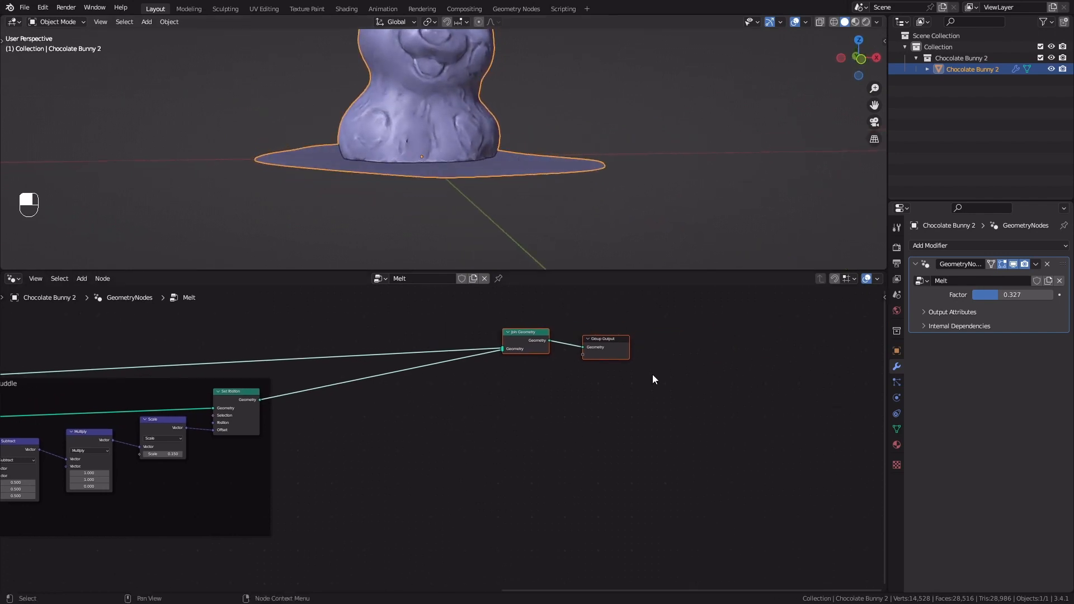
{"action": "left_click_drag", "start_coordinate": [706, 303], "coordinate": [517, 367]}
{"action": "scroll", "coordinate": [337, 414], "scroll_direction": "up", "scroll_amount": 4}
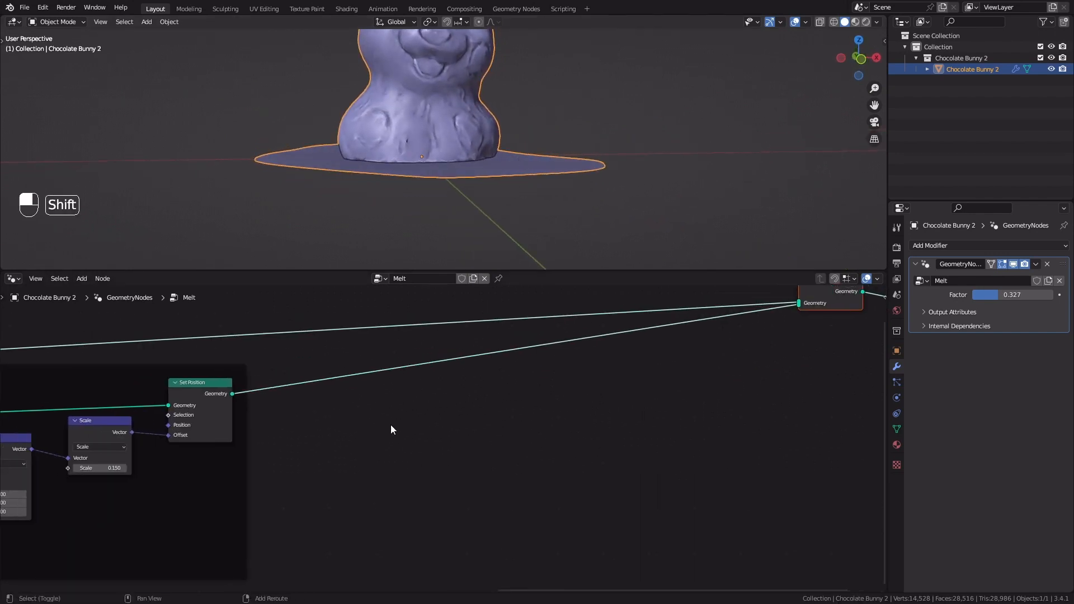
{"action": "key", "text": "shift+a"}
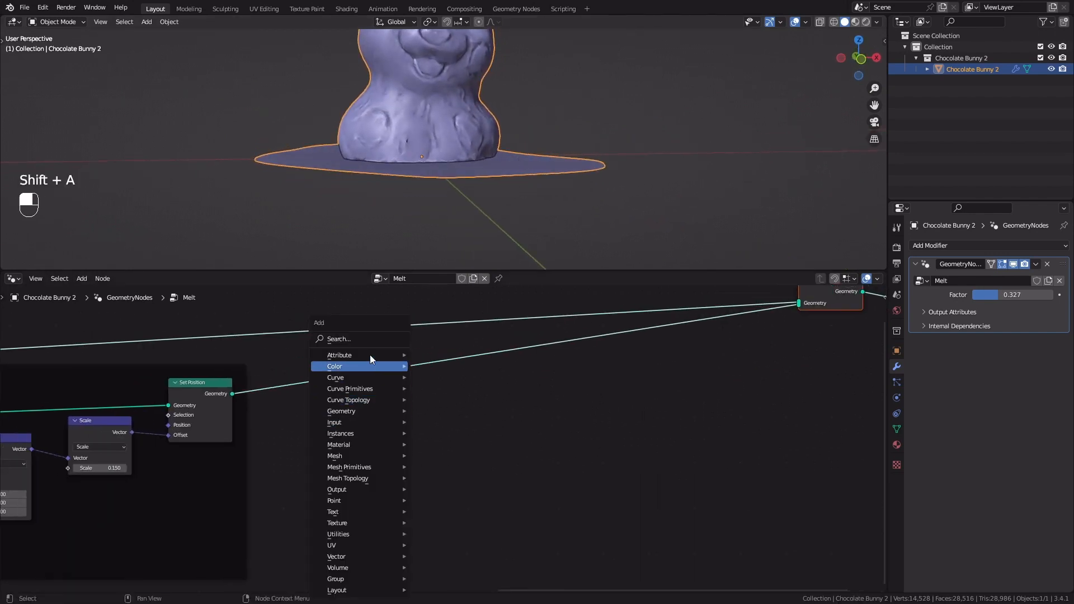
{"action": "left_click", "coordinate": [365, 343]}
{"action": "type", "text": "ext"}
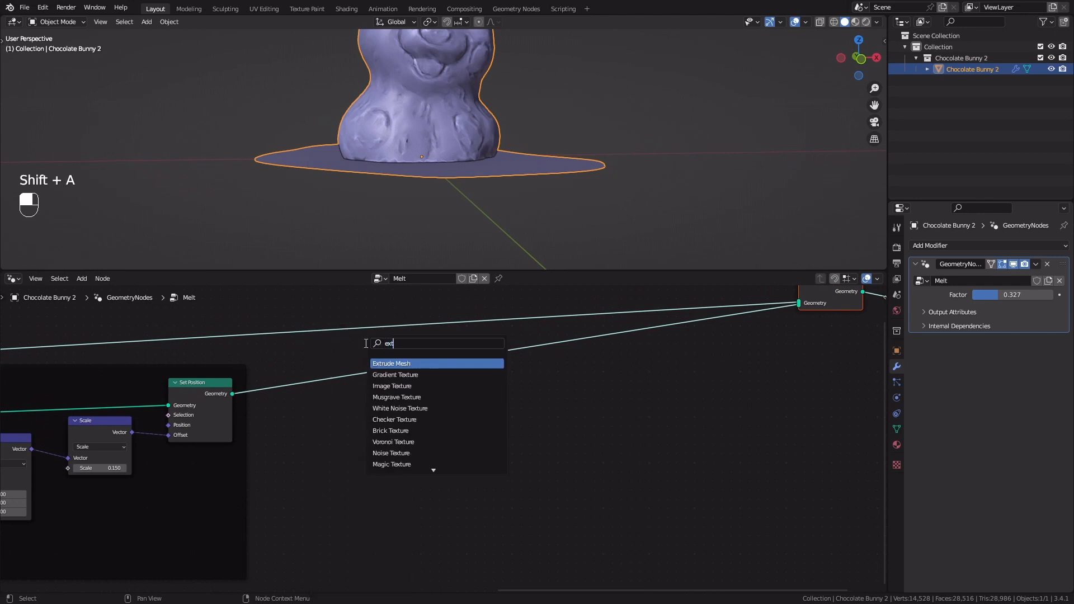
{"action": "key", "text": "Return"}
{"action": "left_click", "coordinate": [314, 381]}
Set the Extrude Mesh node's Offset Scale to 0.005
{"action": "middle_click_drag", "start_coordinate": [494, 156], "coordinate": [459, 163]}
{"action": "middle_click_drag", "start_coordinate": [458, 162], "coordinate": [453, 207], "text": "shift"}
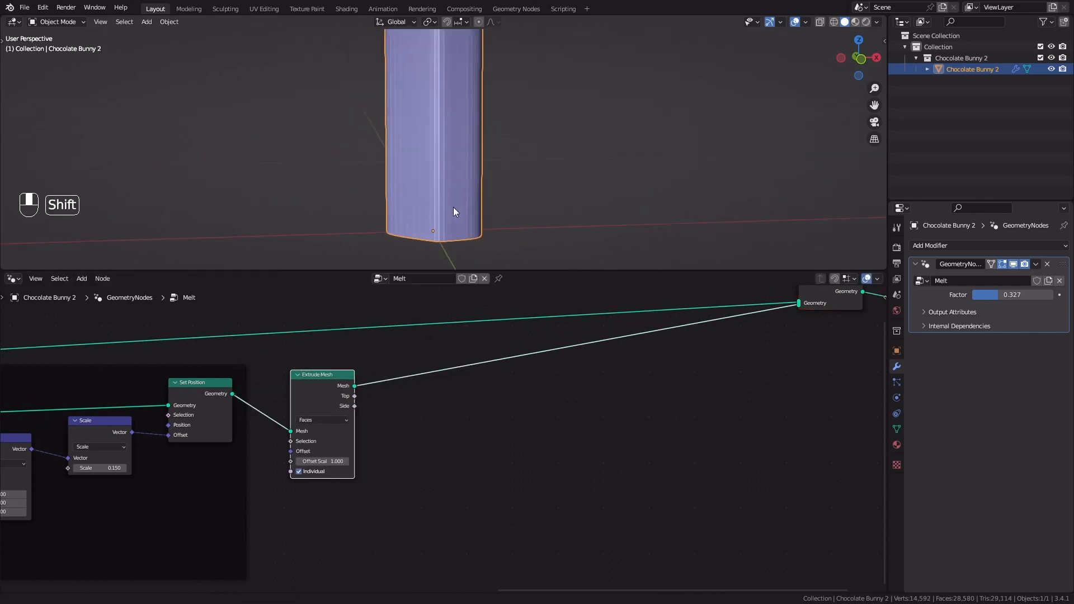
{"action": "scroll", "coordinate": [458, 155], "scroll_direction": "down", "scroll_amount": 4}
{"action": "middle_click_drag", "start_coordinate": [452, 159], "coordinate": [445, 186], "text": "shift"}
{"action": "left_click", "coordinate": [326, 461]}
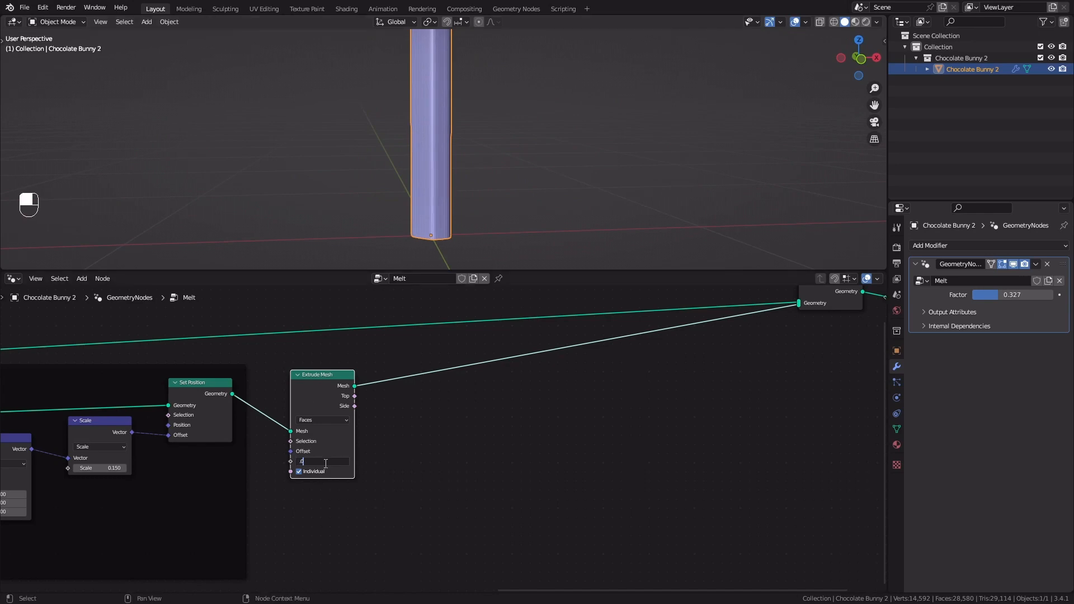
{"action": "key", "text": "Return"}
{"action": "scroll", "coordinate": [443, 240], "scroll_direction": "up", "scroll_amount": 5}
{"action": "middle_click_drag", "start_coordinate": [443, 240], "coordinate": [481, 163], "text": "shift"}
{"action": "scroll", "coordinate": [512, 151], "scroll_direction": "up", "scroll_amount": 4}
{"action": "middle_click_drag", "start_coordinate": [481, 163], "coordinate": [485, 188]}
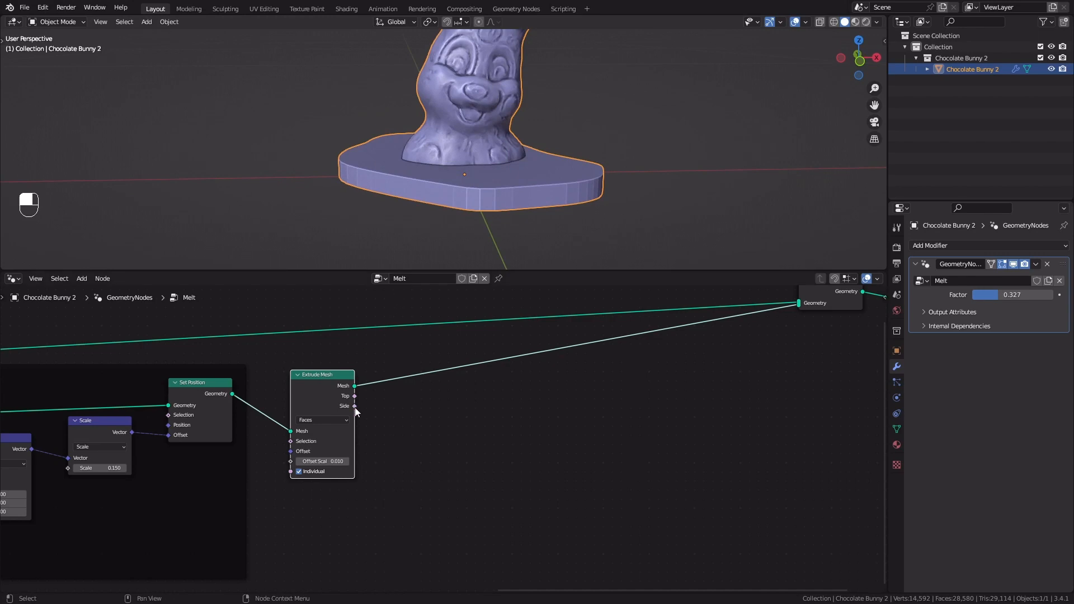
{"action": "left_click", "coordinate": [325, 461]}
{"action": "type", "text": "0.005"}
{"action": "key", "text": "Return"}
Insert a Join Geometry node after Extrude Mesh and connect the Set Position geometry to it to close the puddle's underside
{"action": "middle_click_drag", "start_coordinate": [469, 203], "coordinate": [519, 184]}
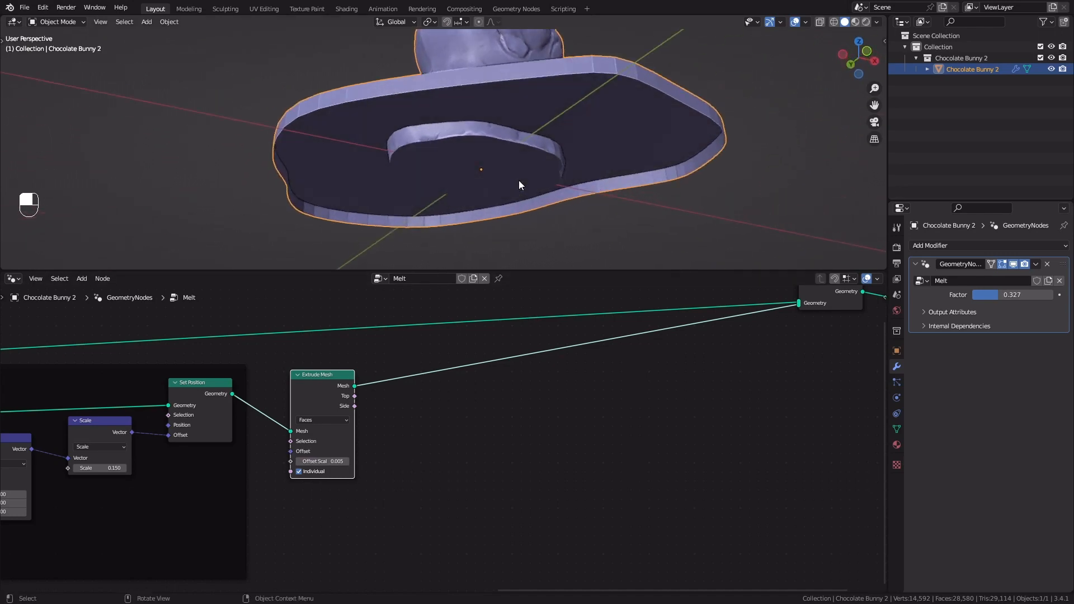
{"action": "scroll", "coordinate": [417, 406], "scroll_direction": "down", "scroll_amount": 1}
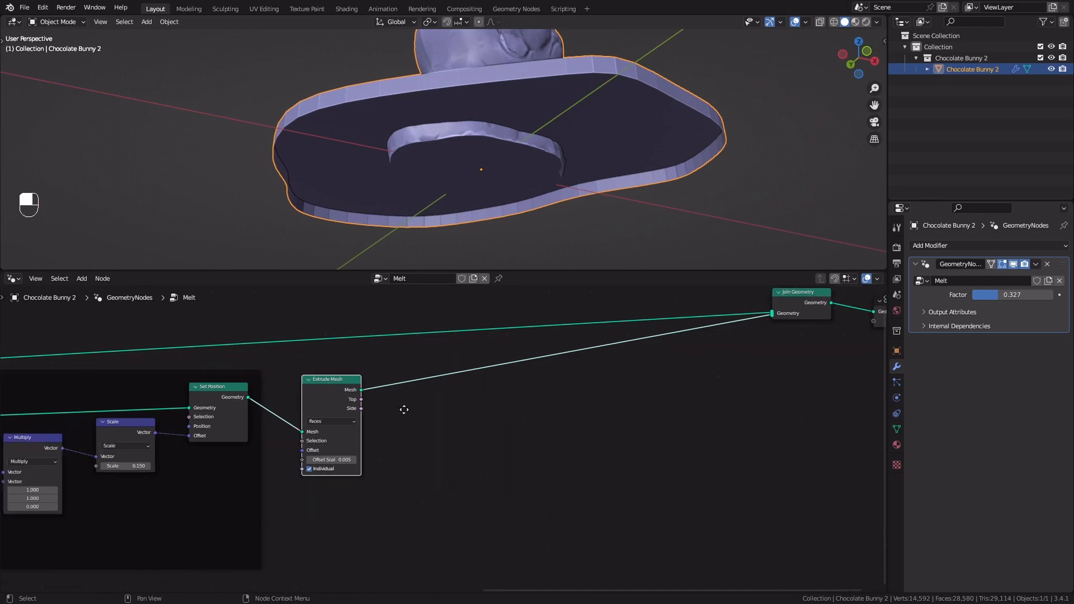
{"action": "middle_click_drag", "start_coordinate": [405, 410], "coordinate": [443, 401]}
{"action": "scroll", "coordinate": [456, 401], "scroll_direction": "up", "scroll_amount": 2}
{"action": "key", "text": "shift+a"}
{"action": "left_click", "coordinate": [442, 342]}
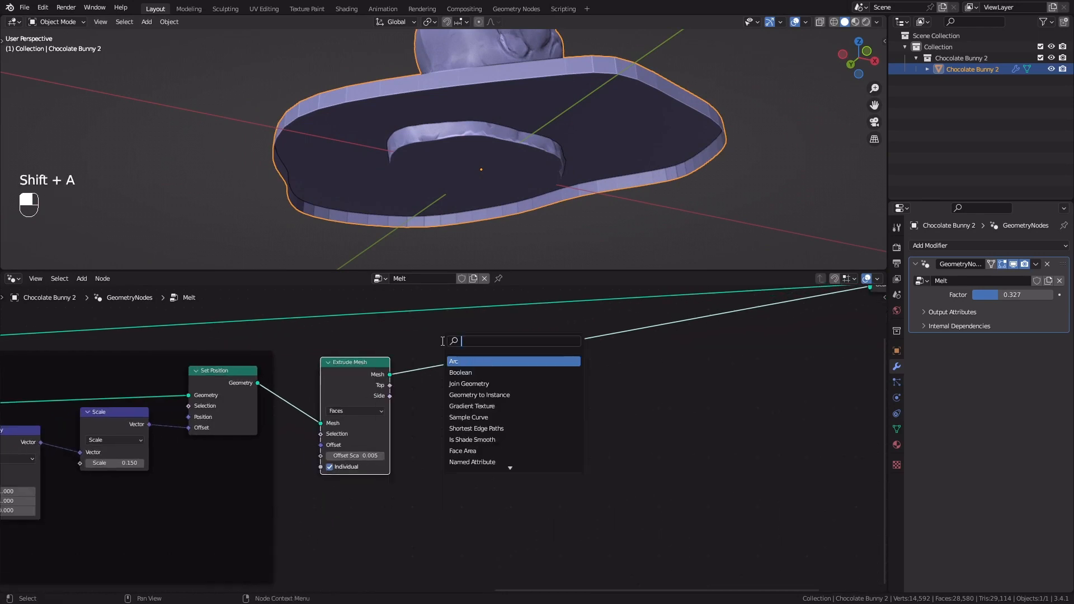
{"action": "type", "text": "joi"}
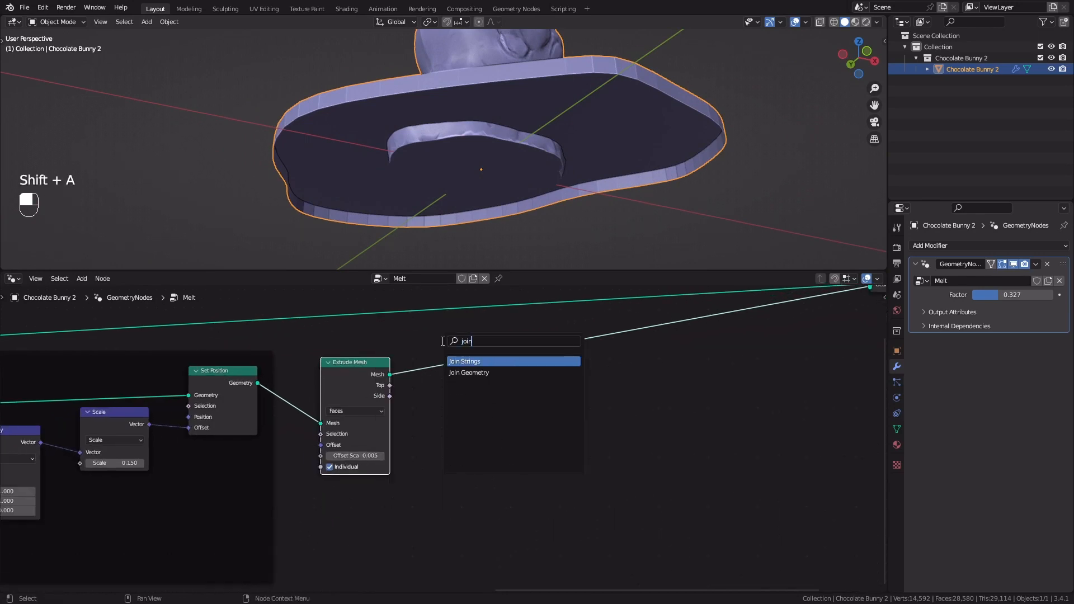
{"action": "type", "text": "n"}
{"action": "key", "text": "Down"}
{"action": "key", "text": "Return"}
{"action": "left_click", "coordinate": [442, 341]}
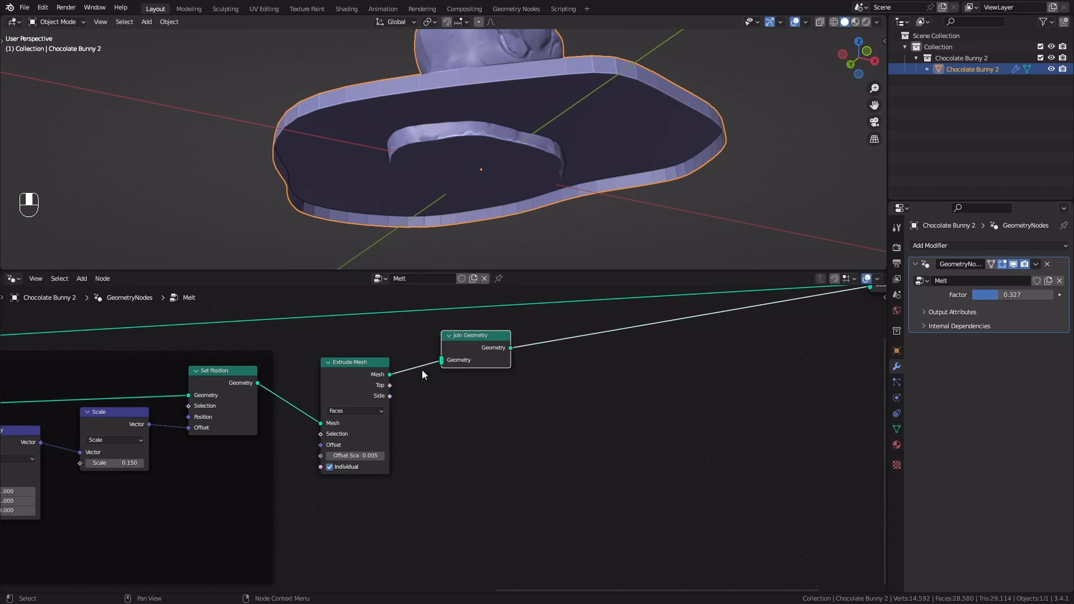
{"action": "left_click_drag", "start_coordinate": [258, 383], "coordinate": [498, 377]}
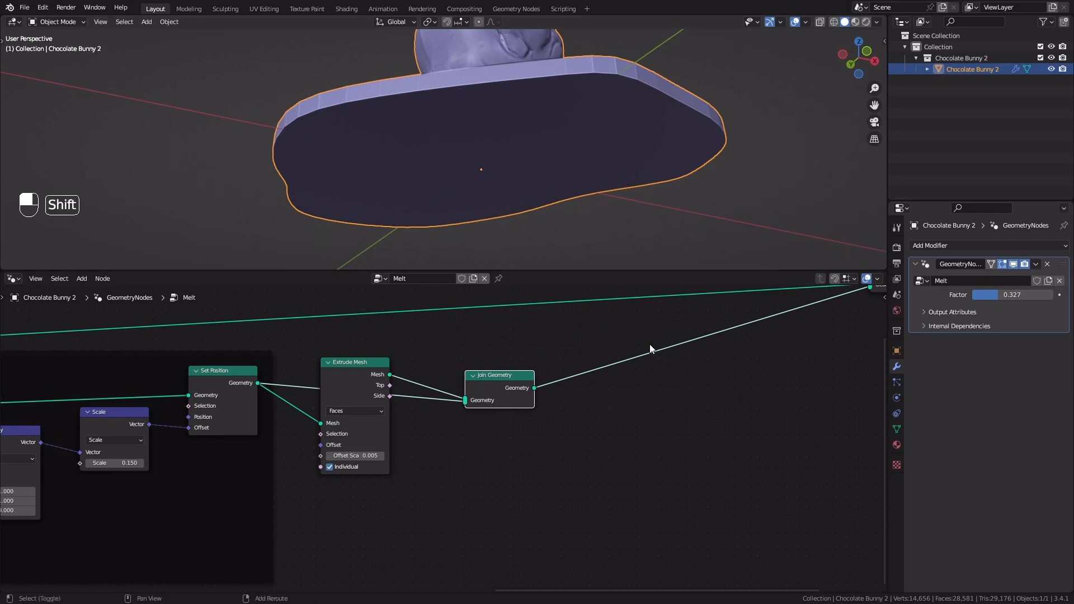
Insert a Merge by Distance node after the puddle's new Join Geometry node
{"action": "key", "text": "shift+a"}
{"action": "left_click", "coordinate": [614, 335]}
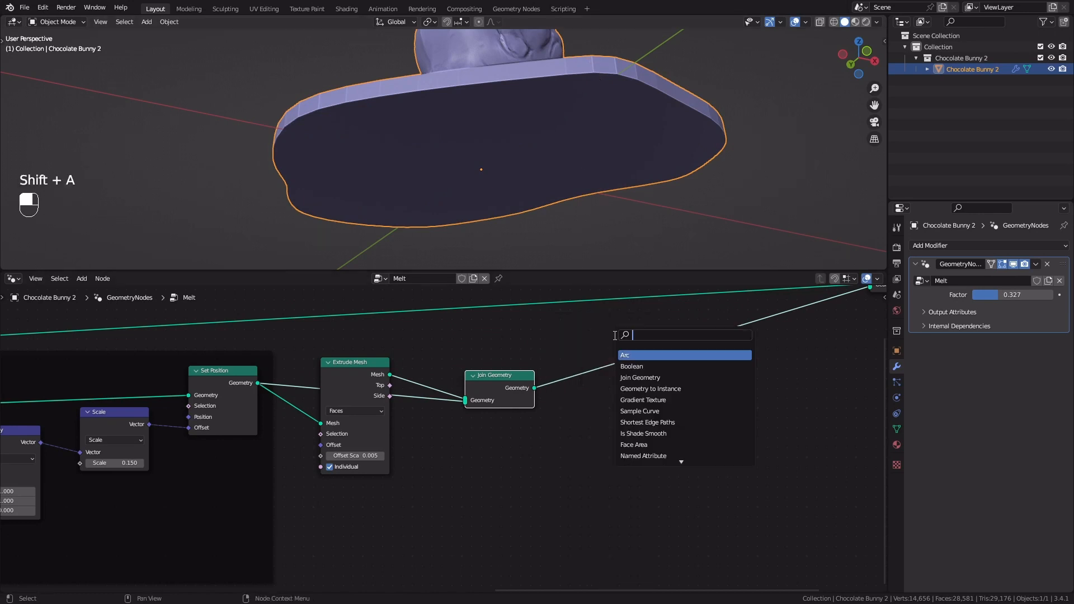
{"action": "type", "text": "merge"}
Raise the Melt modifier's Factor to about 0.476
{"action": "middle_click_drag", "start_coordinate": [533, 190], "coordinate": [589, 253]}
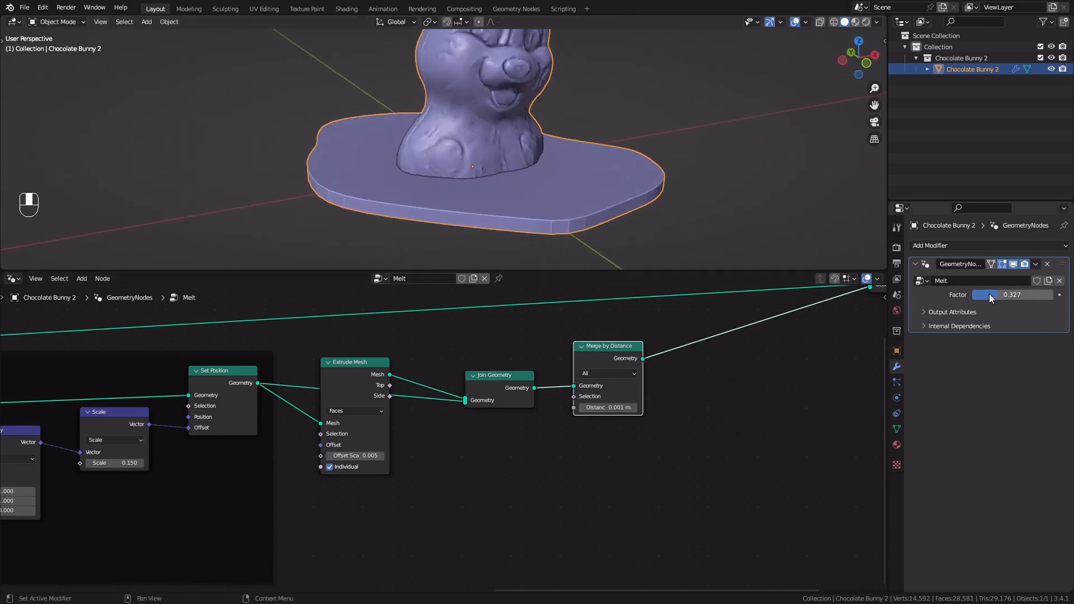
{"action": "left_click_drag", "start_coordinate": [999, 294], "coordinate": [1012, 294]}
{"action": "scroll", "coordinate": [518, 176], "scroll_direction": "down", "scroll_amount": 1}
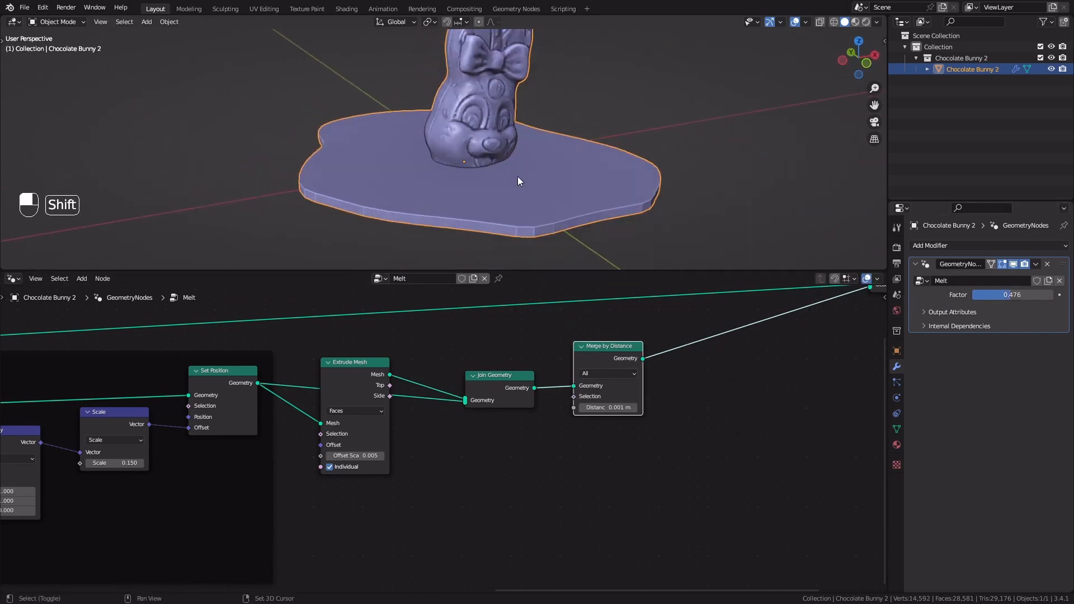
{"action": "middle_click_drag", "start_coordinate": [516, 215], "coordinate": [514, 189], "text": "shift"}
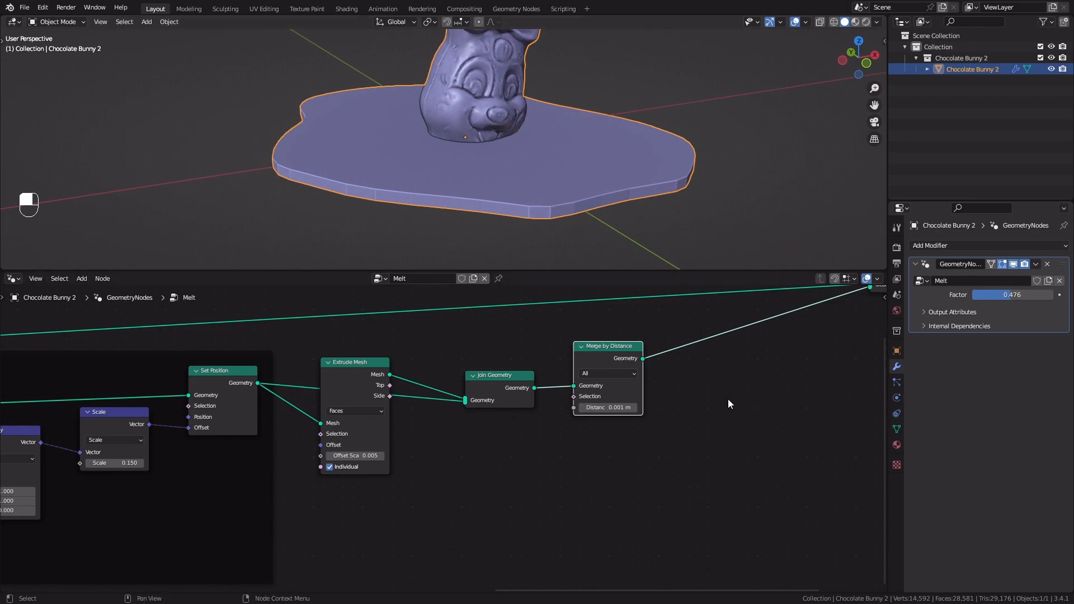
Move the final Join Geometry and Group Output nodes farther along and insert a Mesh to Volume node after Merge by Distance
{"action": "middle_click_drag", "start_coordinate": [728, 400], "coordinate": [442, 431]}
{"action": "scroll", "coordinate": [443, 432], "scroll_direction": "down", "scroll_amount": 4}
{"action": "left_click_drag", "start_coordinate": [499, 415], "coordinate": [703, 324]}
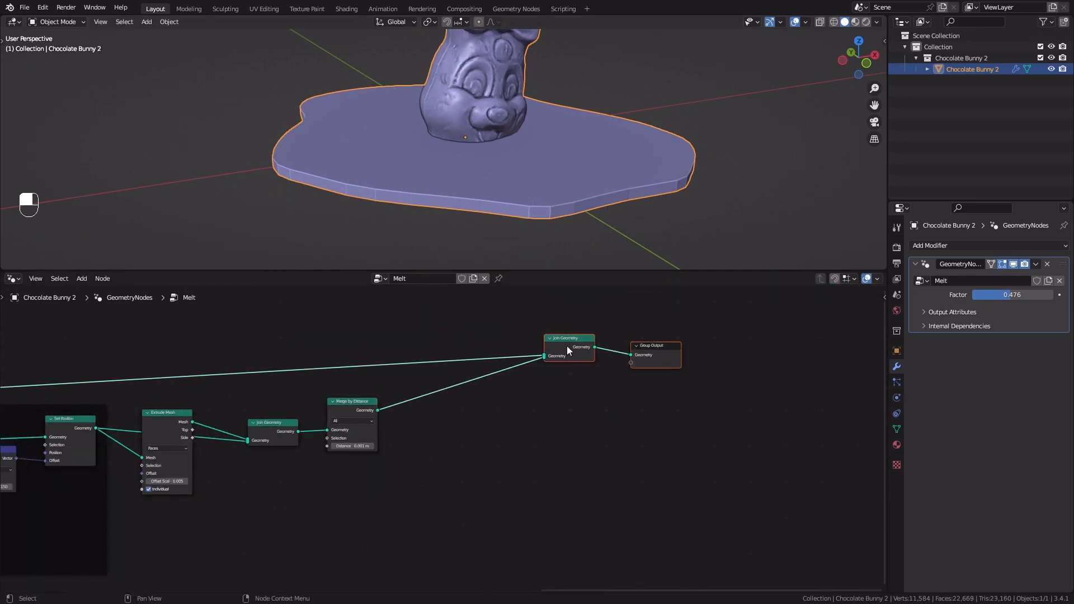
{"action": "left_click_drag", "start_coordinate": [567, 346], "coordinate": [708, 332]}
{"action": "scroll", "coordinate": [529, 415], "scroll_direction": "up", "scroll_amount": 5}
{"action": "middle_click_drag", "start_coordinate": [456, 424], "coordinate": [492, 426]}
{"action": "key", "text": "shift+a"}
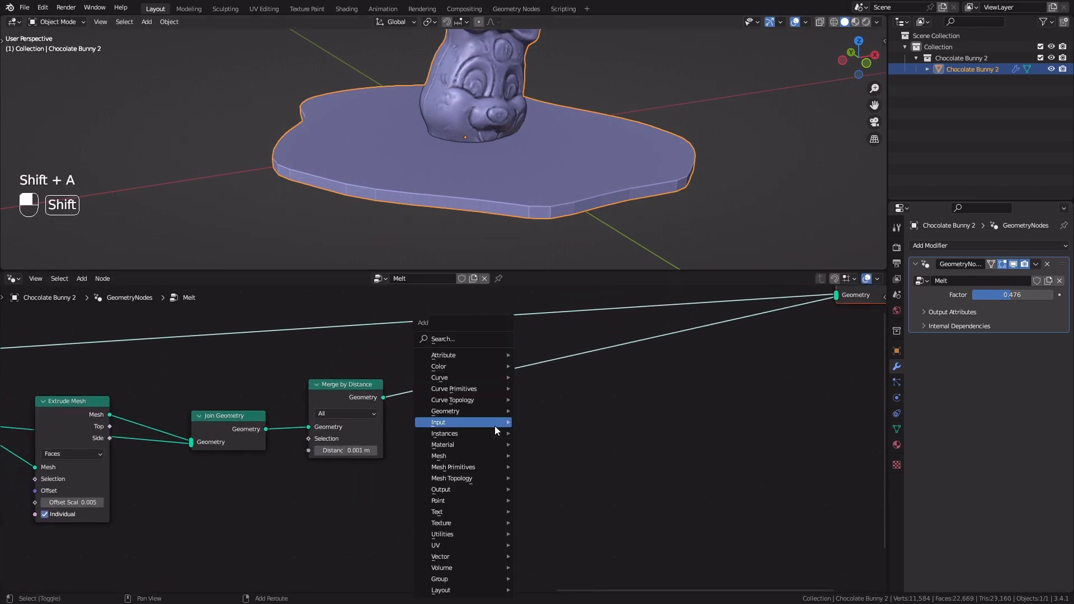
{"action": "left_click", "coordinate": [471, 338]}
{"action": "type", "text": "me"}
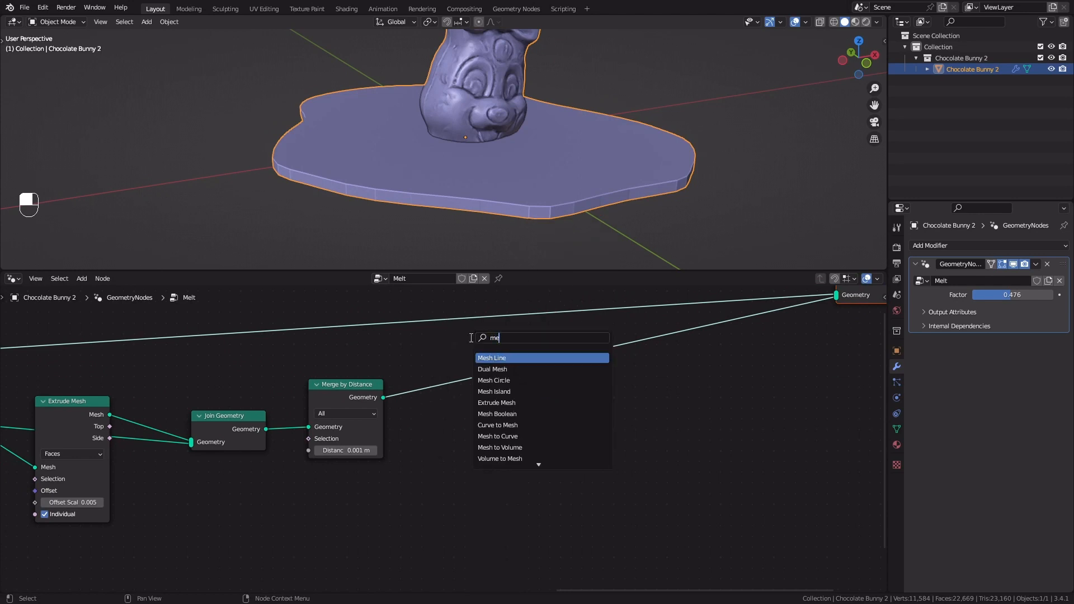
{"action": "left_click", "coordinate": [499, 448]}
{"action": "left_click", "coordinate": [503, 377]}
{"action": "key", "text": "BackSpace"}
{"action": "key", "text": "BackSpace"}
Insert a Volume to Mesh node between Mesh to Volume and the final Join Geometry node
{"action": "key", "text": "shift+a"}
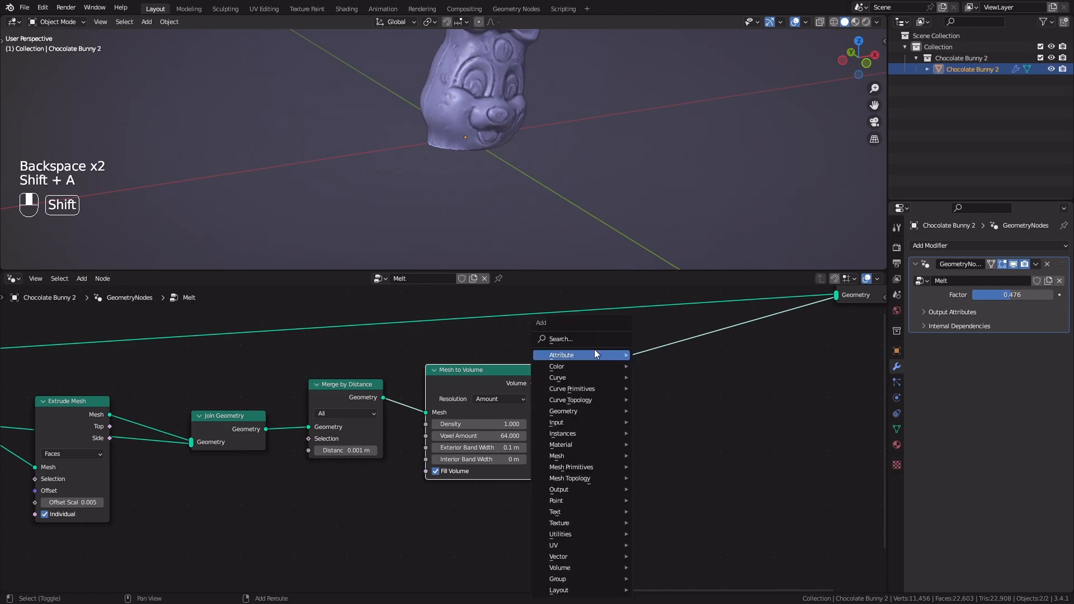
{"action": "left_click", "coordinate": [586, 338]}
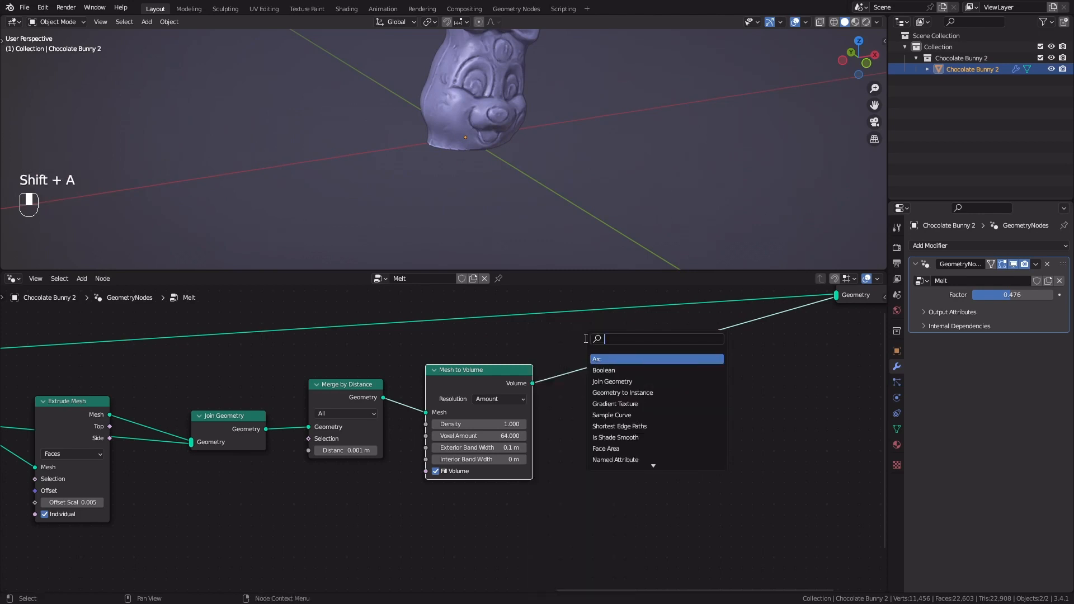
{"action": "type", "text": "volu"}
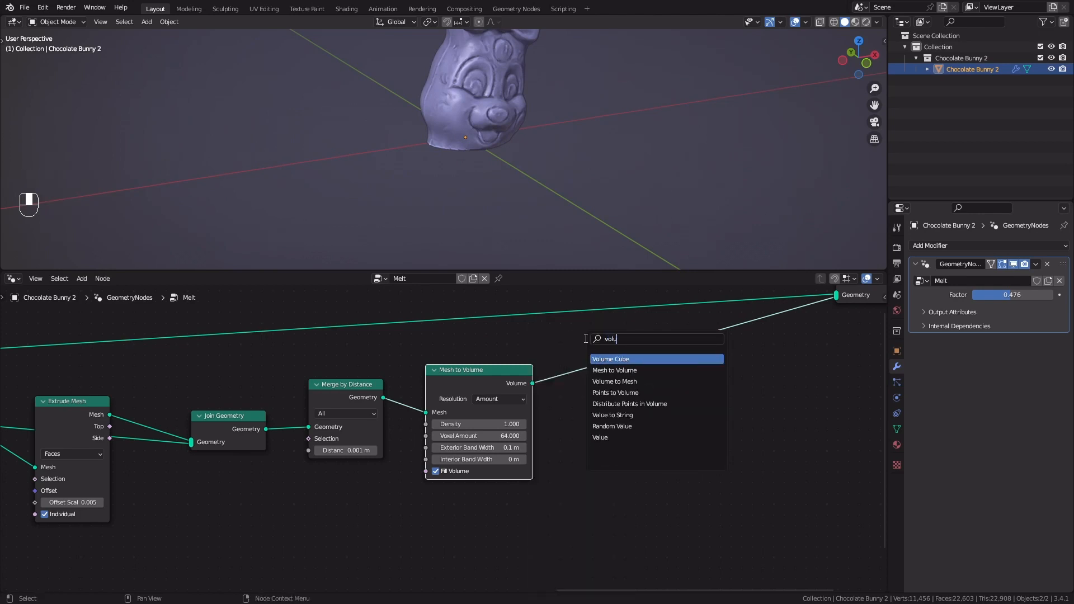
{"action": "left_click", "coordinate": [602, 382]}
{"action": "left_click", "coordinate": [601, 396]}
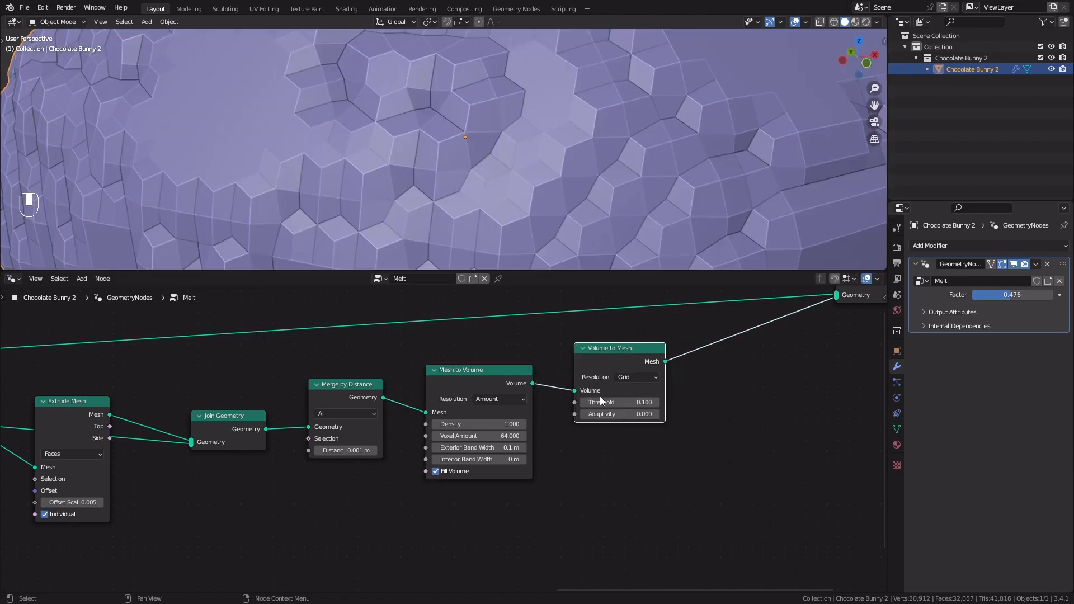
Set the Mesh to Volume node's Exterior Band Width to 0 m and its Voxel Amount to 128
{"action": "scroll", "coordinate": [498, 219], "scroll_direction": "down", "scroll_amount": 5}
{"action": "middle_click_drag", "start_coordinate": [464, 207], "coordinate": [472, 161]}
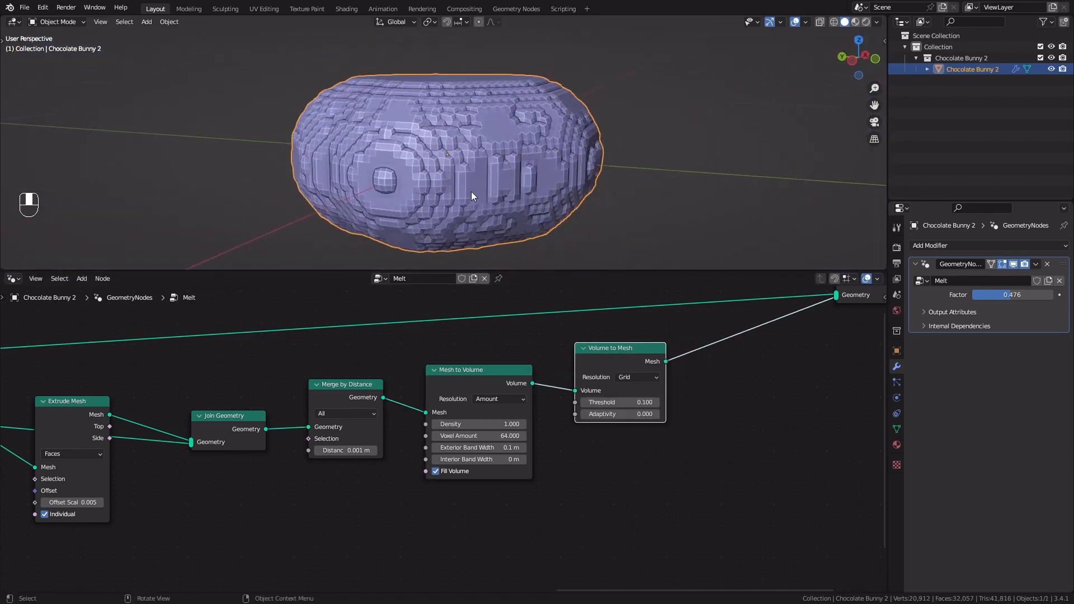
{"action": "scroll", "coordinate": [491, 197], "scroll_direction": "up", "scroll_amount": 2}
{"action": "left_click", "coordinate": [468, 448]}
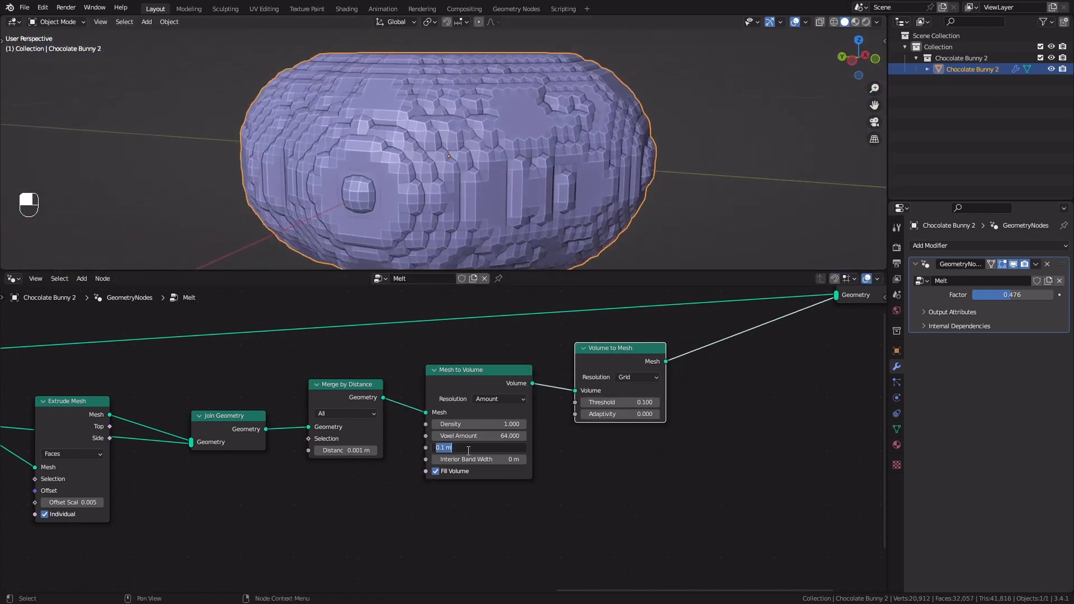
{"action": "key", "text": "Return"}
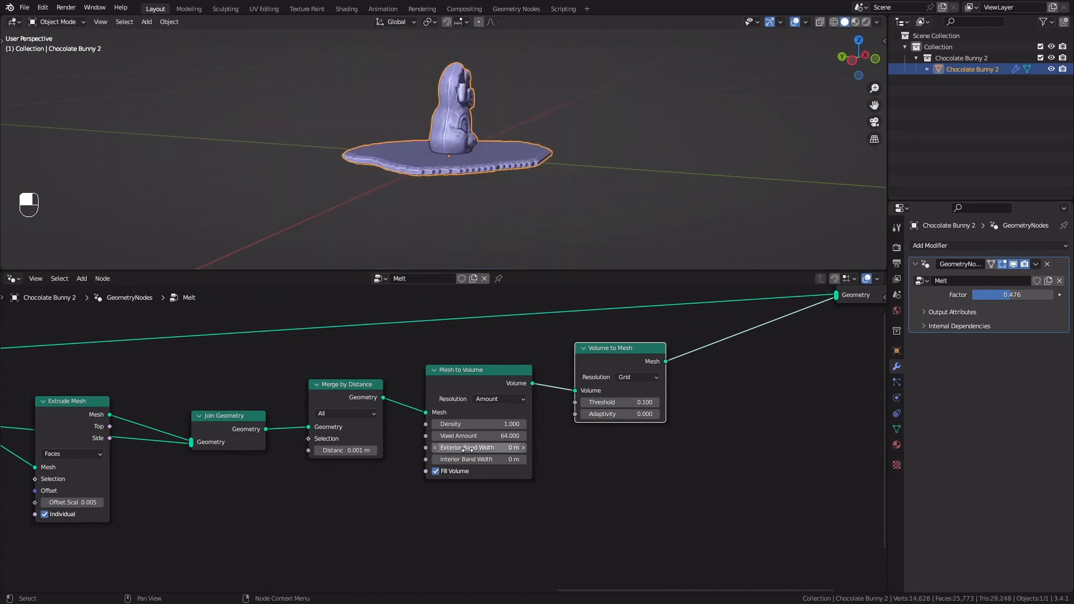
{"action": "scroll", "coordinate": [479, 208], "scroll_direction": "up", "scroll_amount": 3}
{"action": "scroll", "coordinate": [482, 201], "scroll_direction": "up", "scroll_amount": 2}
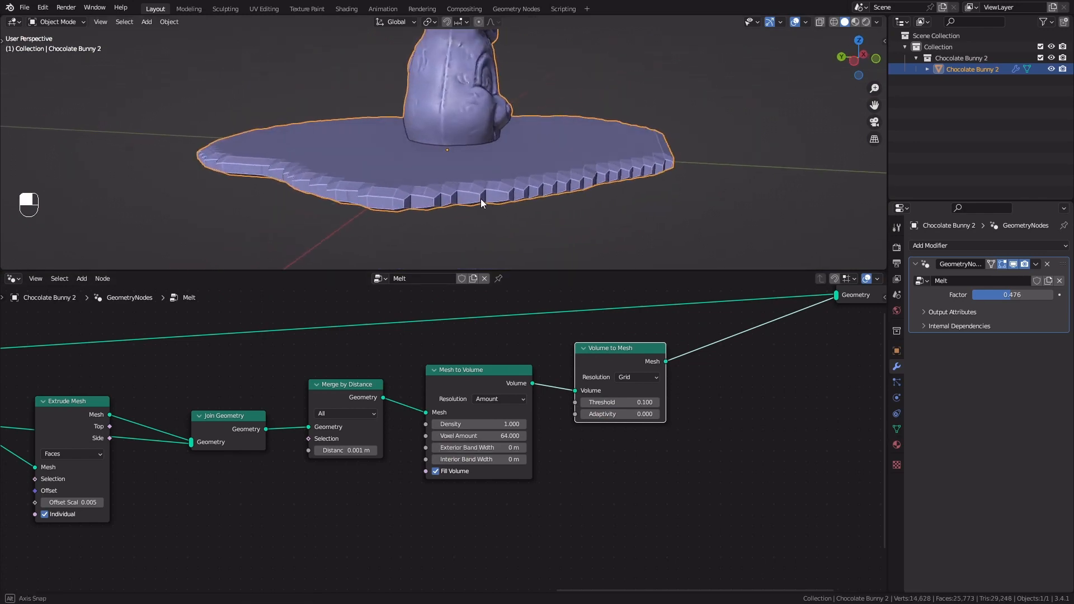
{"action": "left_click", "coordinate": [468, 436]}
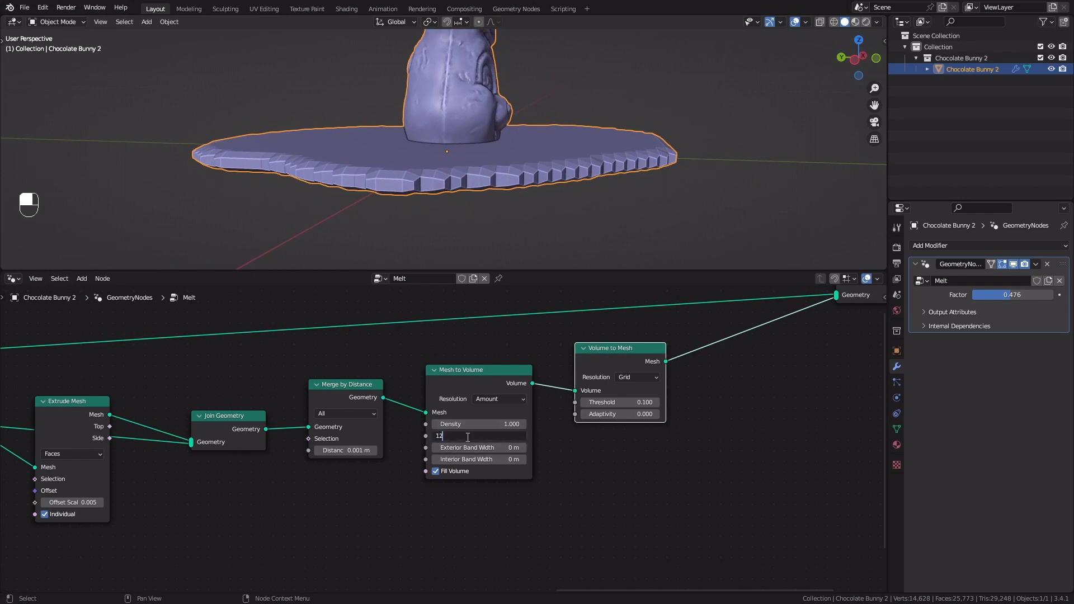
{"action": "key", "text": "Return"}
{"action": "middle_click_drag", "start_coordinate": [488, 155], "coordinate": [566, 233]}
{"action": "middle_click_drag", "start_coordinate": [569, 179], "coordinate": [518, 170]}
Insert a Set Shade Smooth node after Volume to Mesh to smooth the puddle's shading
{"action": "middle_click_drag", "start_coordinate": [792, 397], "coordinate": [649, 425]}
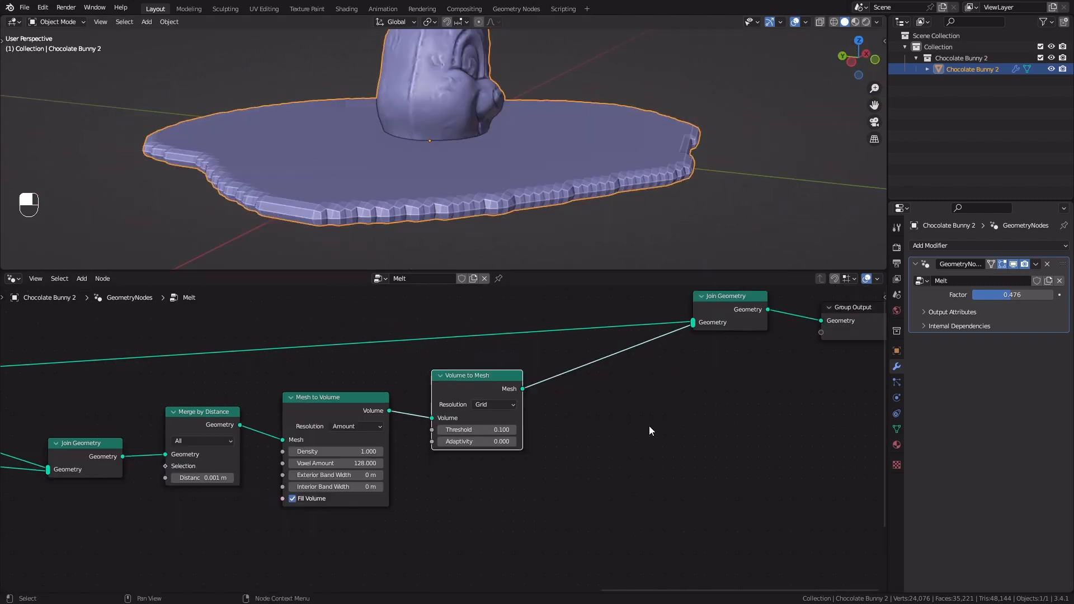
{"action": "key", "text": "shift+a"}
{"action": "left_click", "coordinate": [620, 340]}
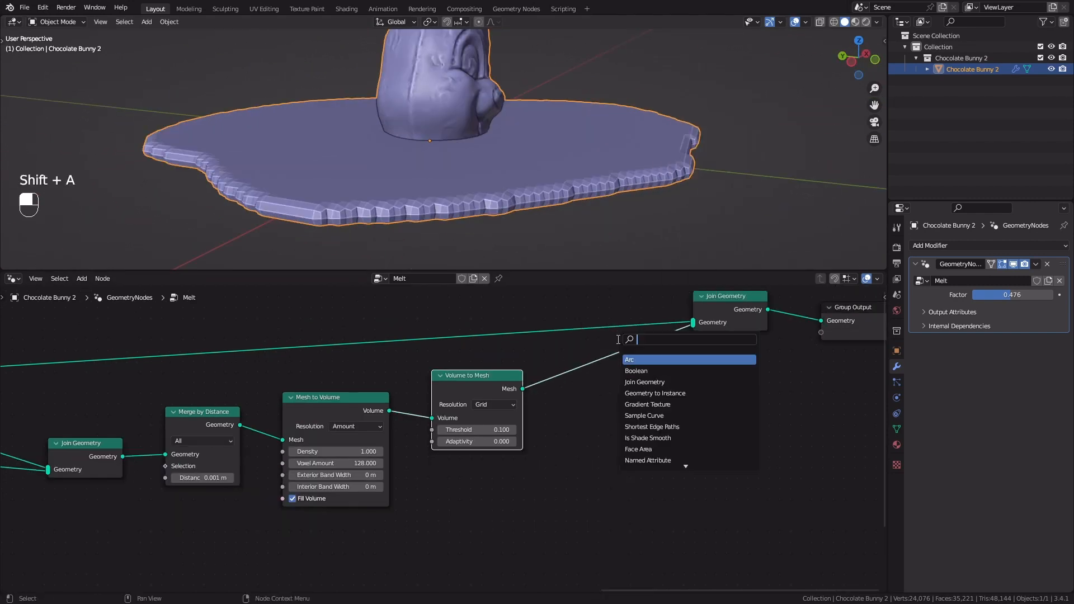
{"action": "type", "text": "set sh"}
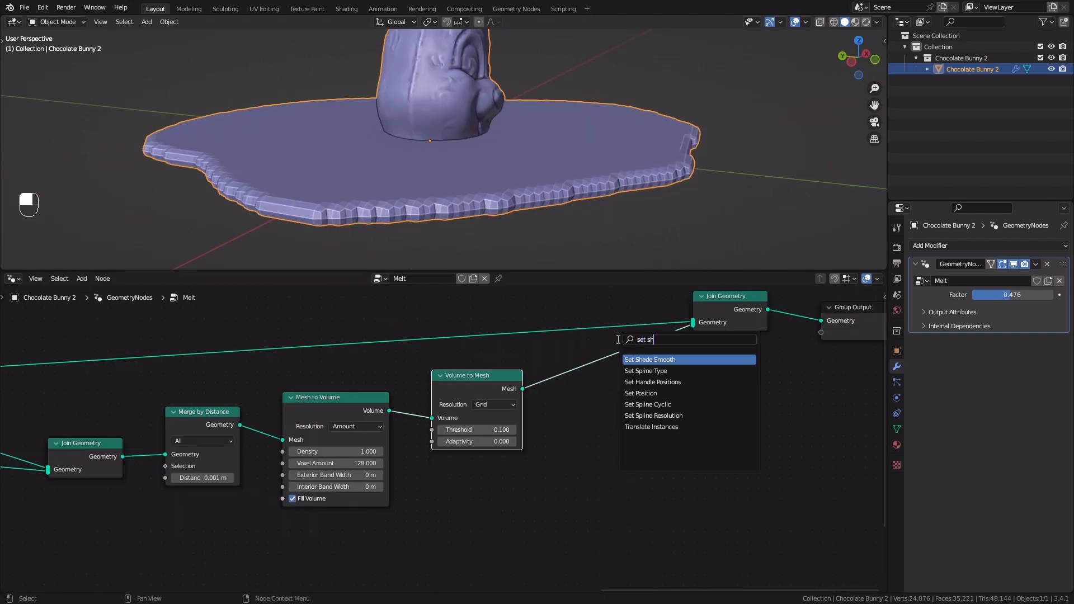
{"action": "type", "text": "ad"}
{"action": "key", "text": "Return"}
{"action": "left_click", "coordinate": [564, 371]}
{"action": "scroll", "coordinate": [471, 181], "scroll_direction": "down", "scroll_amount": 3}
{"action": "middle_click_drag", "start_coordinate": [471, 182], "coordinate": [556, 206], "text": "shift"}
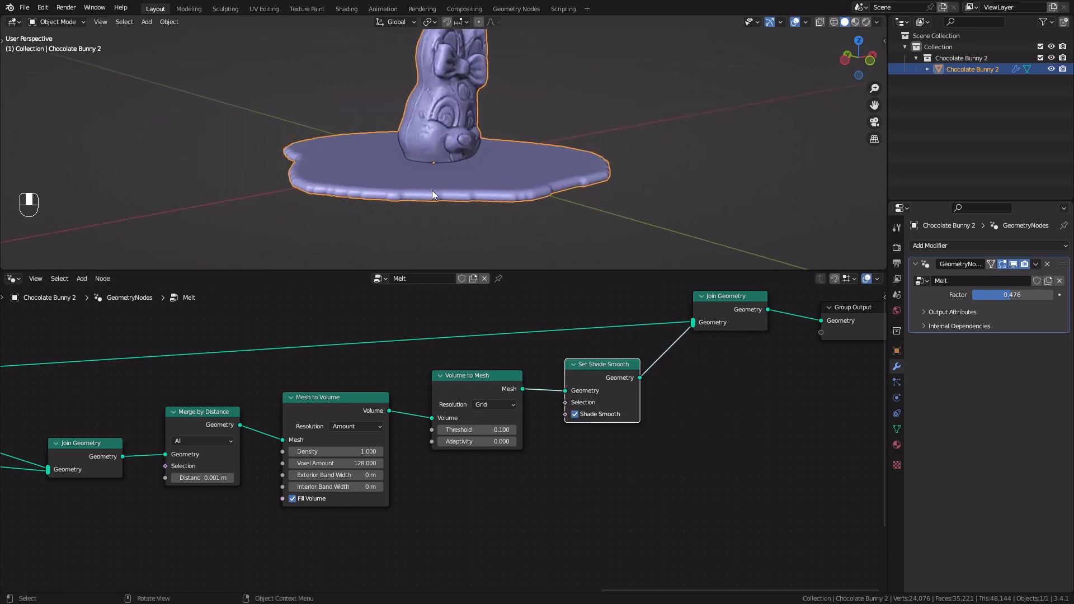
{"action": "scroll", "coordinate": [475, 194], "scroll_direction": "up", "scroll_amount": 2}
{"action": "scroll", "coordinate": [707, 416], "scroll_direction": "up", "scroll_amount": 1}
Insert a Transform node between Set Shade Smooth and the final Join Geometry node
{"action": "middle_click_drag", "start_coordinate": [707, 416], "coordinate": [587, 425]}
{"action": "key", "text": "shift+a"}
{"action": "left_click", "coordinate": [559, 343]}
{"action": "type", "text": "tra"}
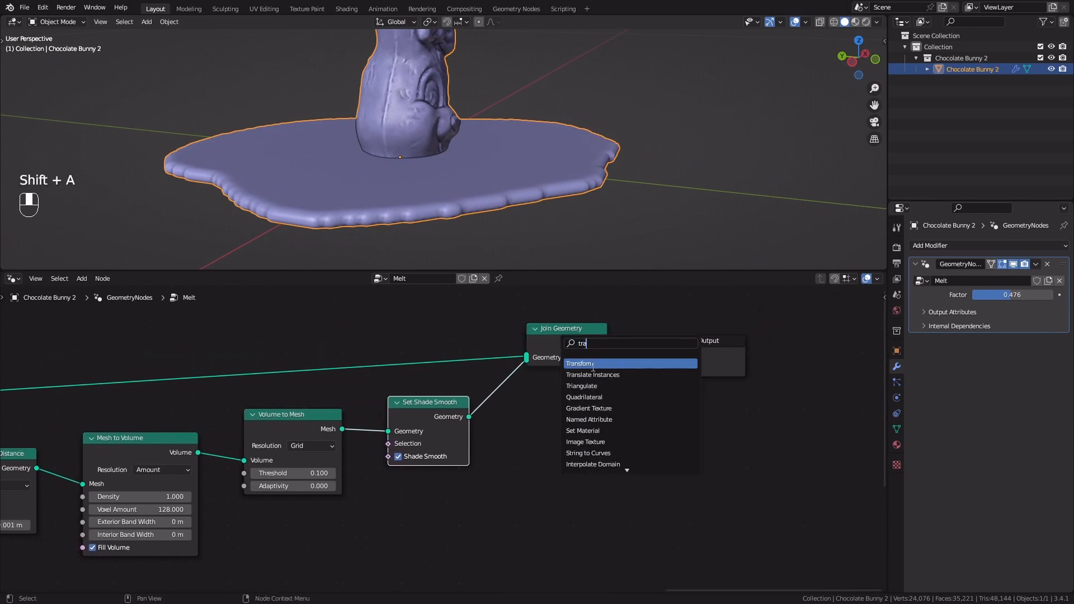
{"action": "left_click", "coordinate": [590, 367]}
{"action": "left_click", "coordinate": [545, 392]}
Flatten the puddle by setting the Transform node's Z scale to 0.5
{"action": "scroll", "coordinate": [647, 449], "scroll_direction": "up", "scroll_amount": 1}
{"action": "middle_click_drag", "start_coordinate": [647, 448], "coordinate": [603, 397], "text": "shift"}
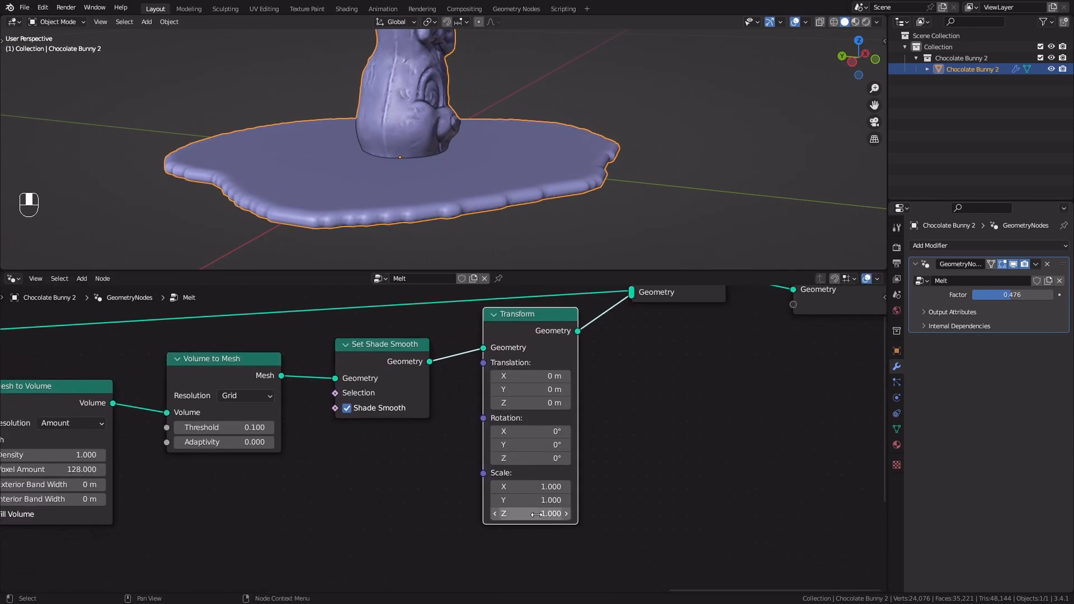
{"action": "left_click_drag", "start_coordinate": [536, 514], "coordinate": [510, 515], "text": "shift"}
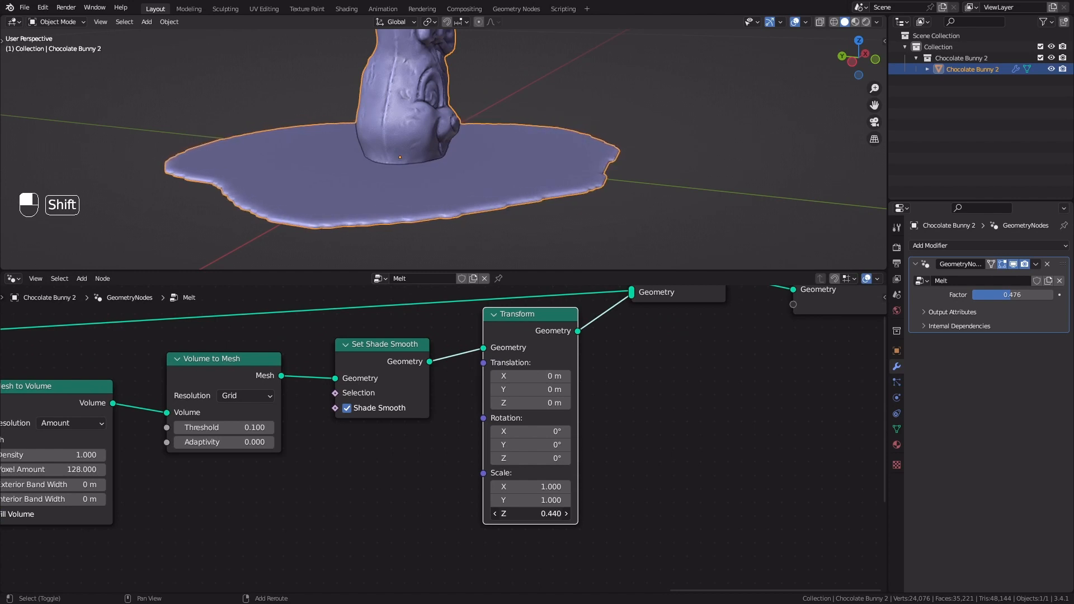
{"action": "left_click", "coordinate": [538, 514]}
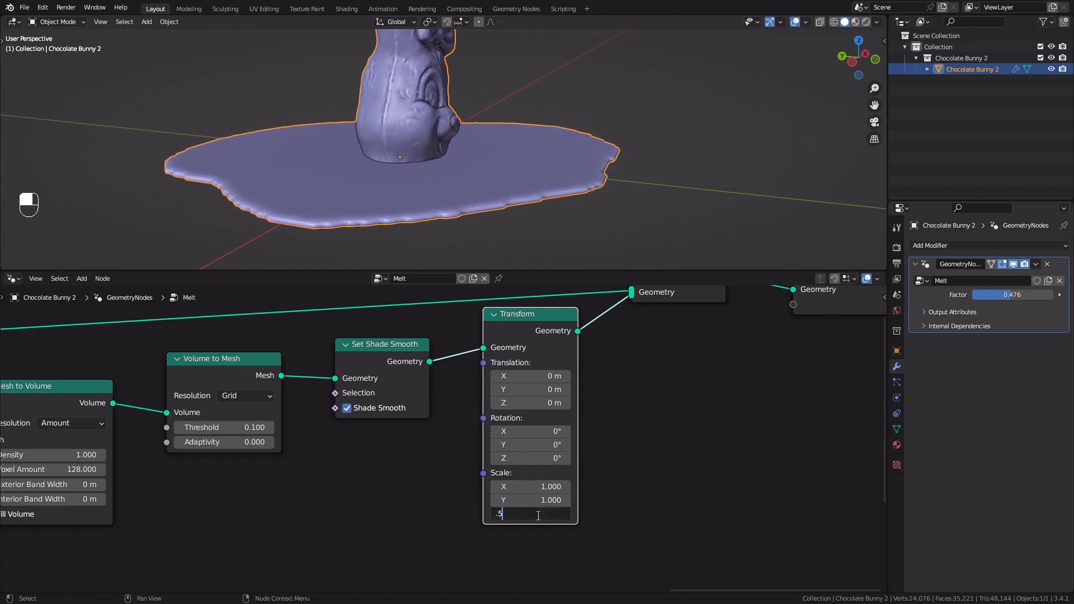
{"action": "type", "text": ".5"}
{"action": "key", "text": "Return"}
{"action": "middle_click_drag", "start_coordinate": [505, 96], "coordinate": [486, 112]}
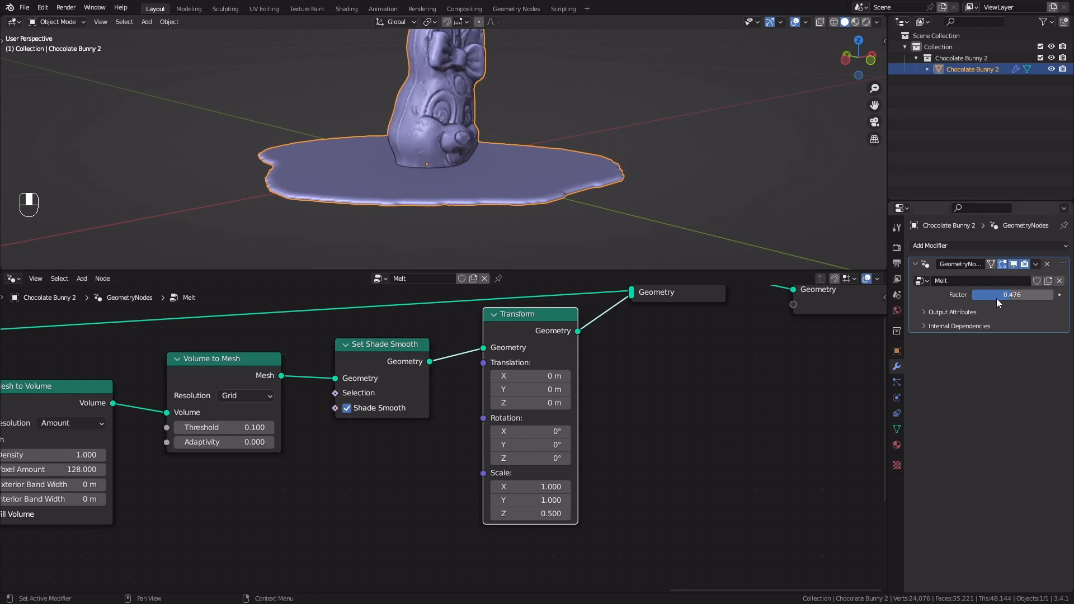
Set the modifier's Factor to 0.395 and add a float Mix node below the Volume to Mesh node
{"action": "mouse_move", "coordinate": [998, 297]}
{"action": "left_mouse_down"}
{"action": "mouse_move", "coordinate": [927, 297]}
{"action": "mouse_move", "coordinate": [1004, 294]}
{"action": "left_mouse_up"}
{"action": "scroll", "coordinate": [535, 532], "scroll_direction": "down", "scroll_amount": 3}
{"action": "middle_click_drag", "start_coordinate": [527, 523], "coordinate": [620, 475]}
{"action": "key", "text": "shift+a"}
{"action": "left_click", "coordinate": [377, 339]}
{"action": "type", "text": "mix"}
{"action": "key", "text": "Return"}
{"action": "left_click", "coordinate": [417, 445]}
{"action": "middle_click_drag", "start_coordinate": [417, 444], "coordinate": [498, 409]}
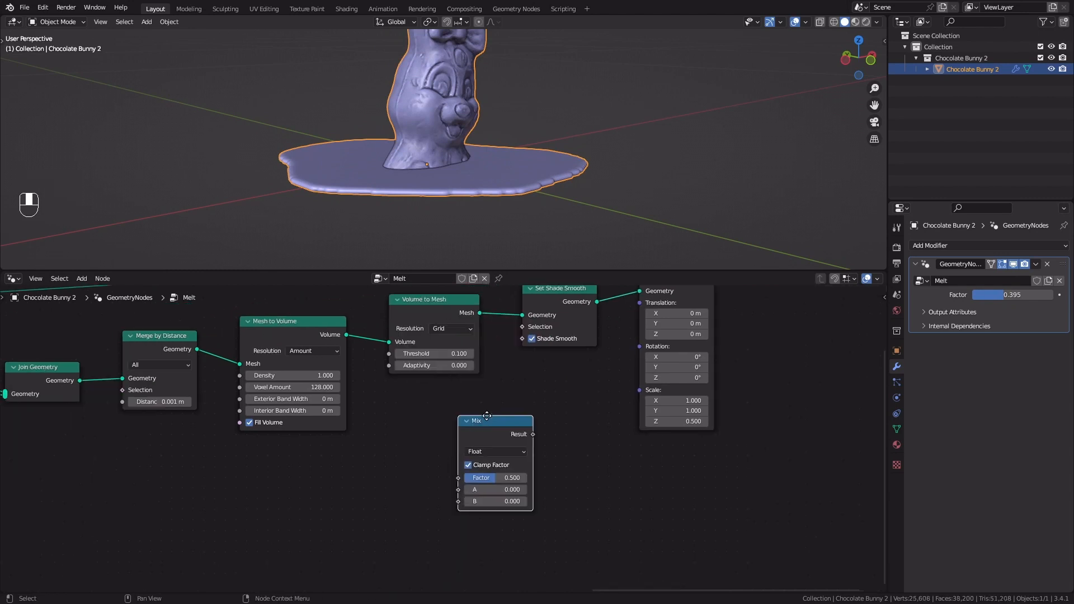
Add a Group Input node beside the new Mix node and link its Factor output to the Mix node's Factor
{"action": "key", "text": "shift+a"}
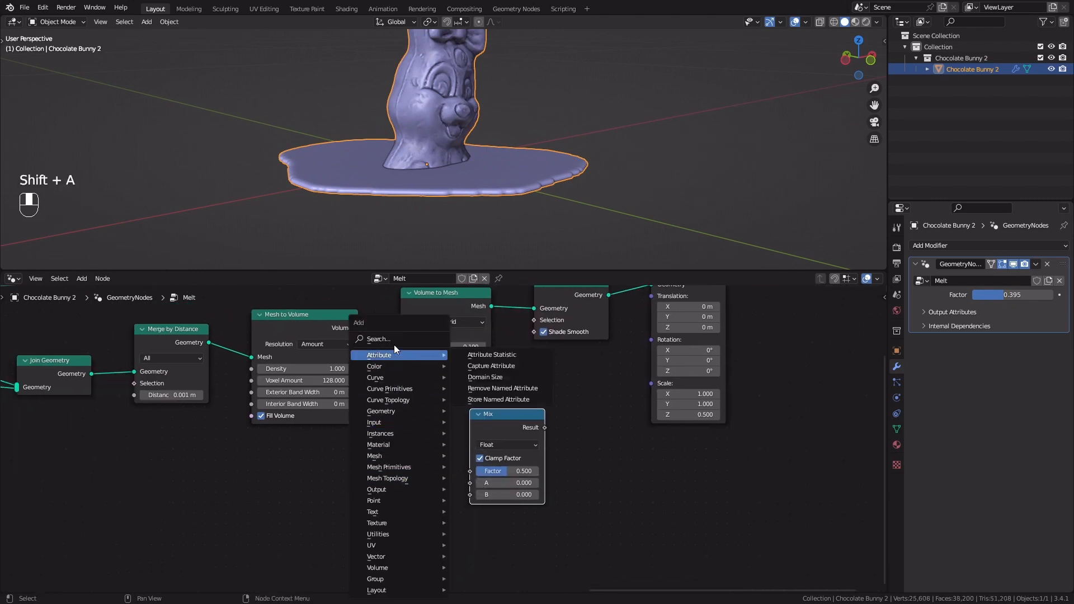
{"action": "left_click", "coordinate": [394, 339]}
{"action": "type", "text": "group"}
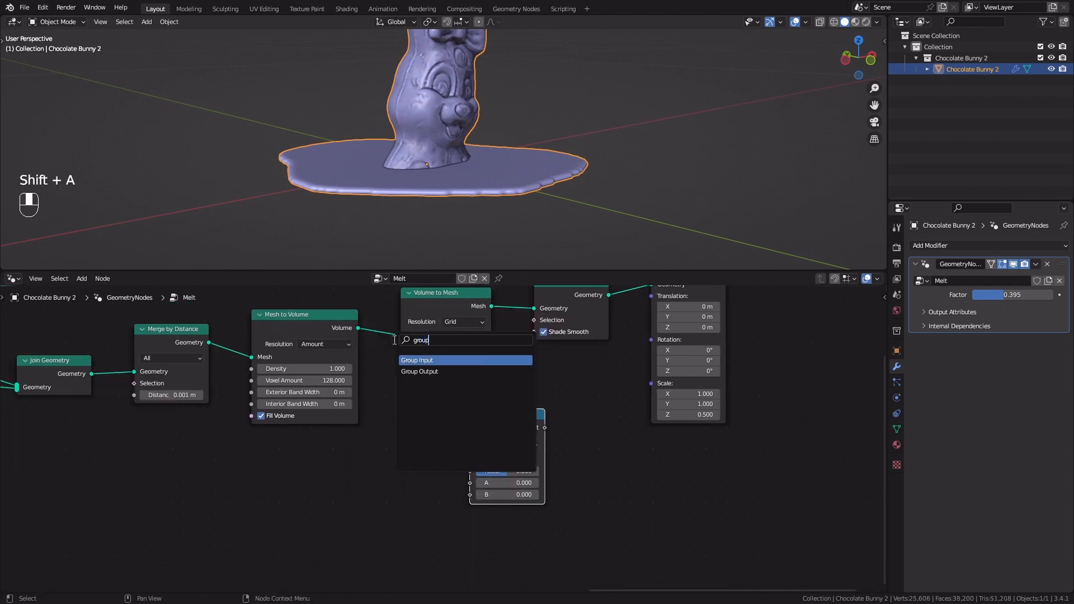
{"action": "key", "text": "Return"}
{"action": "left_click", "coordinate": [317, 462]}
{"action": "scroll", "coordinate": [317, 462], "scroll_direction": "up", "scroll_amount": 1}
{"action": "left_click_drag", "start_coordinate": [352, 482], "coordinate": [476, 463]}
{"action": "left_click_drag", "start_coordinate": [293, 492], "coordinate": [345, 476]}
Set the new Mix node's A value to 0.1 and B value to 0.5
{"action": "middle_click_drag", "start_coordinate": [522, 483], "coordinate": [333, 498]}
{"action": "left_click", "coordinate": [334, 498]}
{"action": "key", "text": "BackSpace"}
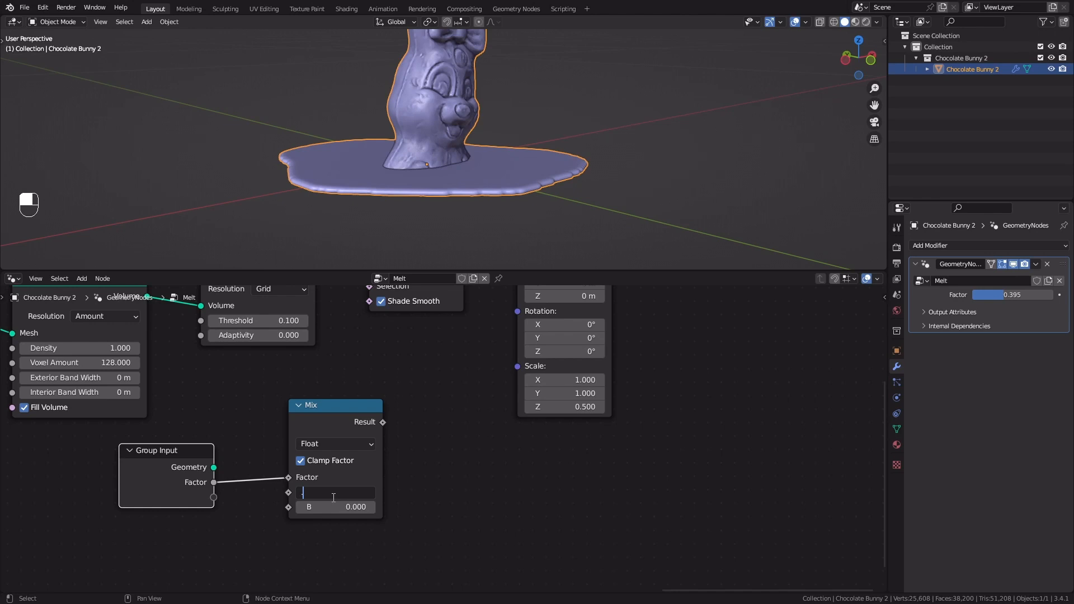
{"action": "key", "text": "Return"}
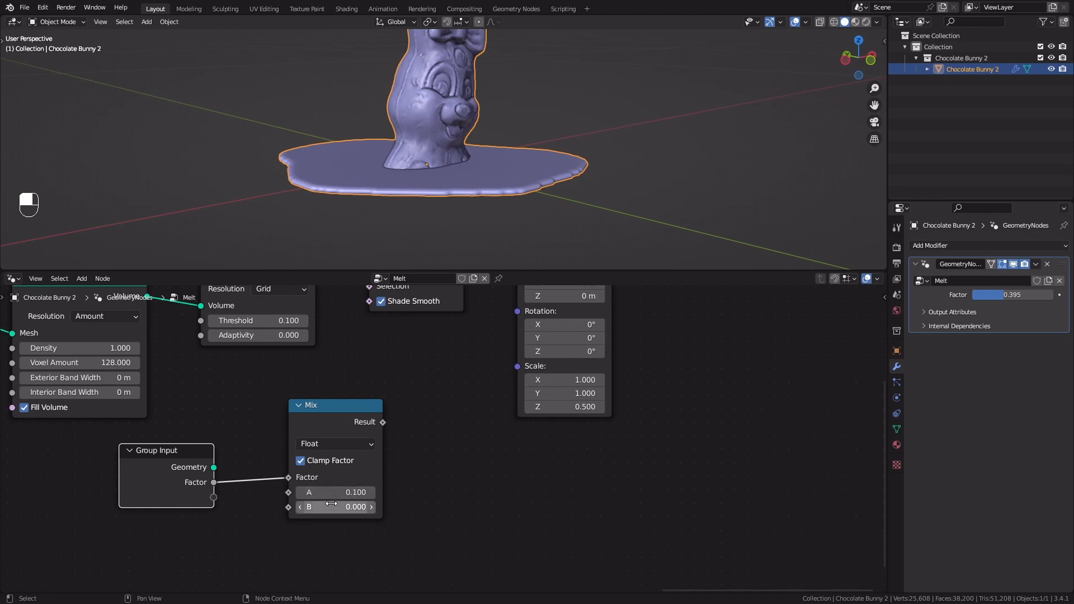
{"action": "left_click", "coordinate": [333, 505]}
{"action": "type", "text": ".5"}
{"action": "key", "text": "Return"}
{"action": "left_click_drag", "start_coordinate": [381, 405], "coordinate": [344, 404]}
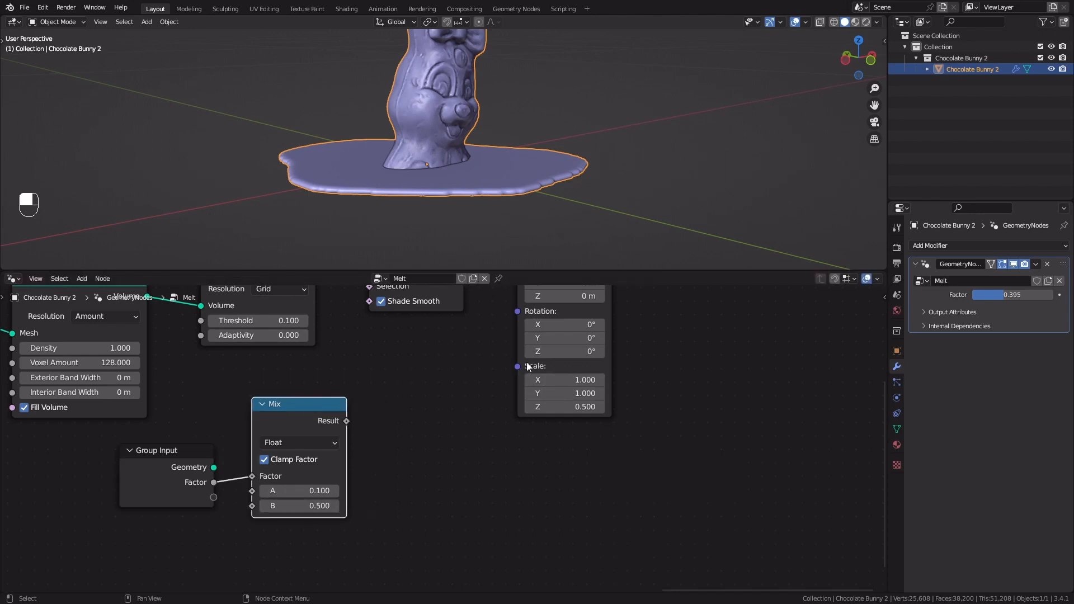
Add a Combine XYZ node near the puddle's Transform node and set its X and Y values to 1
{"action": "key", "text": "shift+a"}
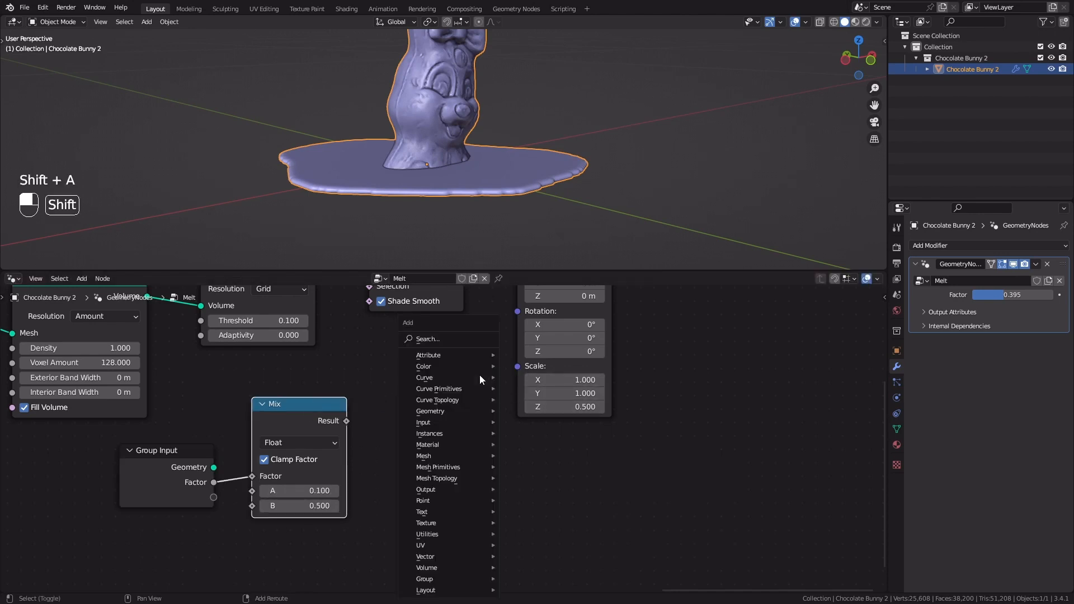
{"action": "key", "text": "shift+a"}
{"action": "left_click", "coordinate": [439, 339]}
{"action": "type", "text": "comb"}
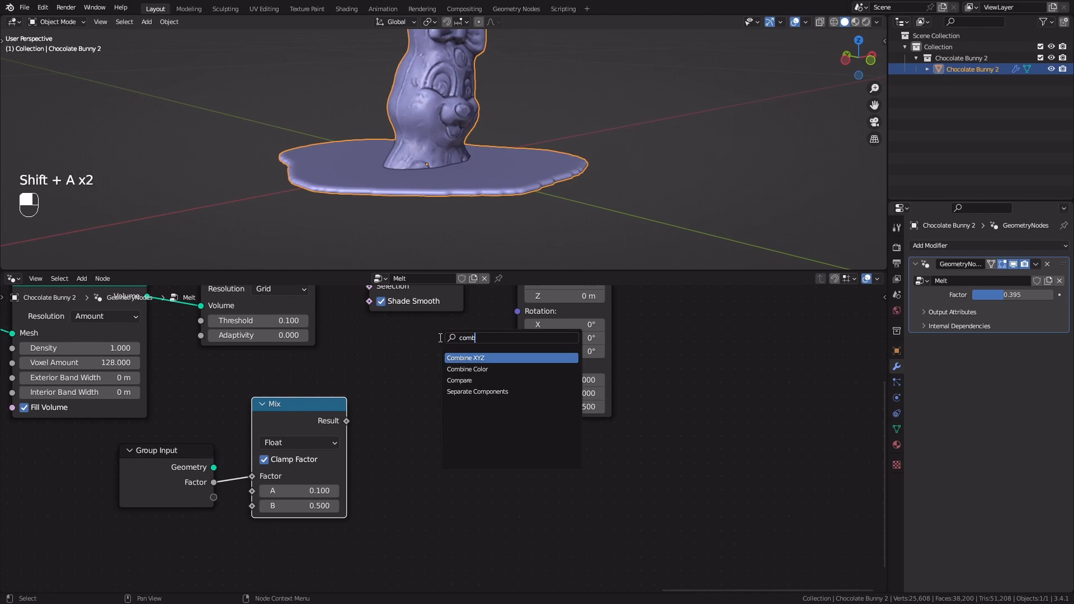
{"action": "key", "text": "Return"}
{"action": "left_click", "coordinate": [457, 376]}
{"action": "left_click_drag", "start_coordinate": [457, 375], "coordinate": [463, 381]}
{"action": "type", "text": "1"}
{"action": "key", "text": "Return"}
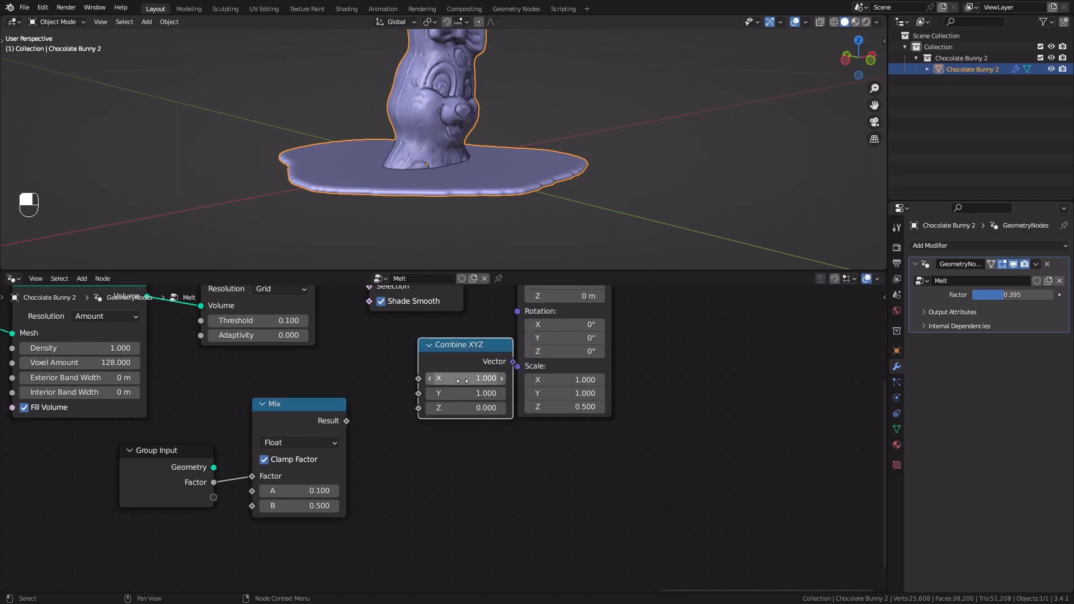
Link Mix Result to Combine XYZ's Z and its Vector to the Transform's Scale, and raise the modifier's Factor to 1.000
{"action": "left_click_drag", "start_coordinate": [458, 358], "coordinate": [443, 364]}
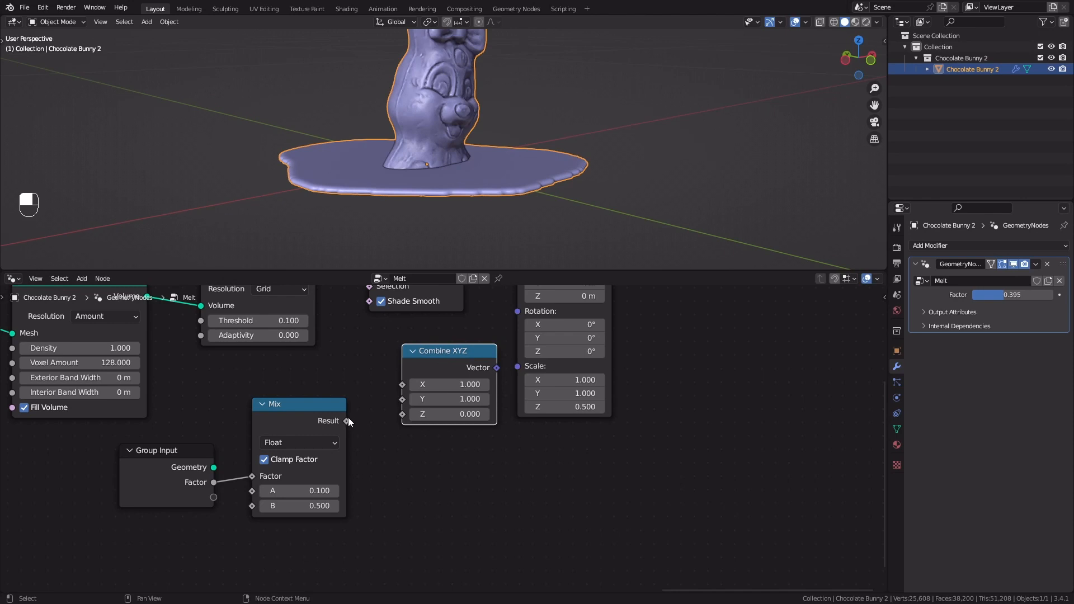
{"action": "left_click_drag", "start_coordinate": [346, 421], "coordinate": [374, 412]}
{"action": "left_click_drag", "start_coordinate": [460, 365], "coordinate": [516, 367]}
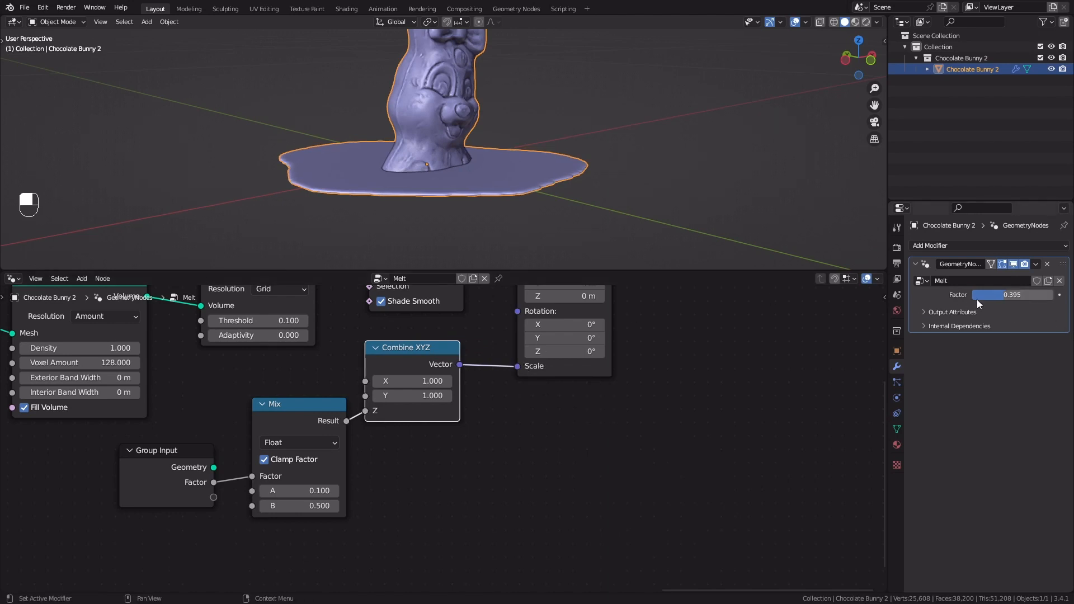
{"action": "left_click_drag", "start_coordinate": [987, 295], "coordinate": [969, 295]}
{"action": "left_click_drag", "start_coordinate": [980, 295], "coordinate": [1053, 295]}
Frame the nodes from Extrude Mesh through Transform and label the frame Puddle Thickness
{"action": "scroll", "coordinate": [653, 479], "scroll_direction": "down", "scroll_amount": 4}
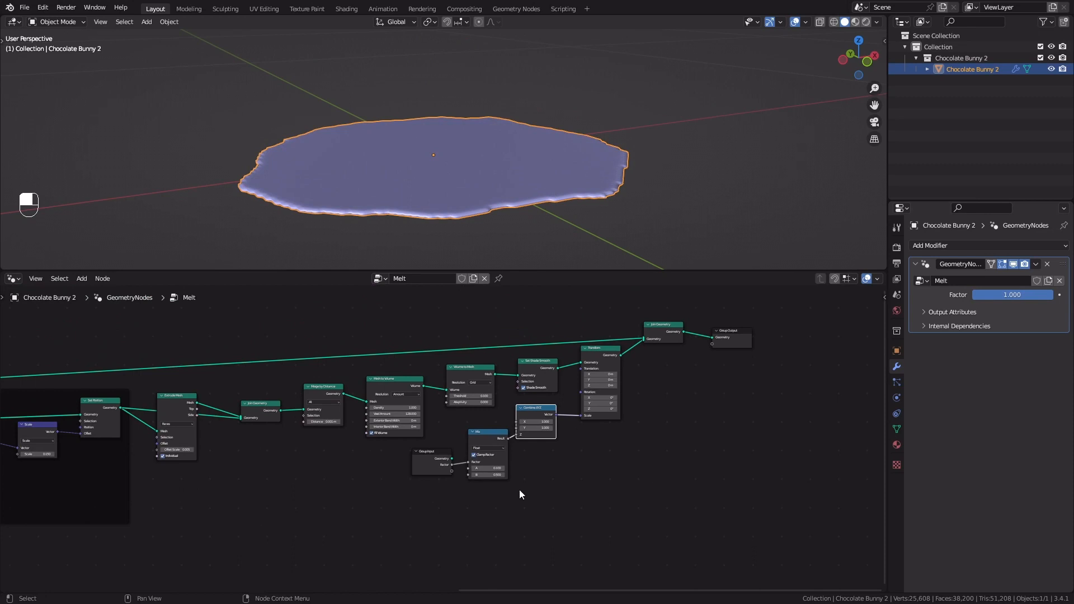
{"action": "left_click_drag", "start_coordinate": [151, 525], "coordinate": [607, 339]}
{"action": "key", "text": "ctrl+j"}
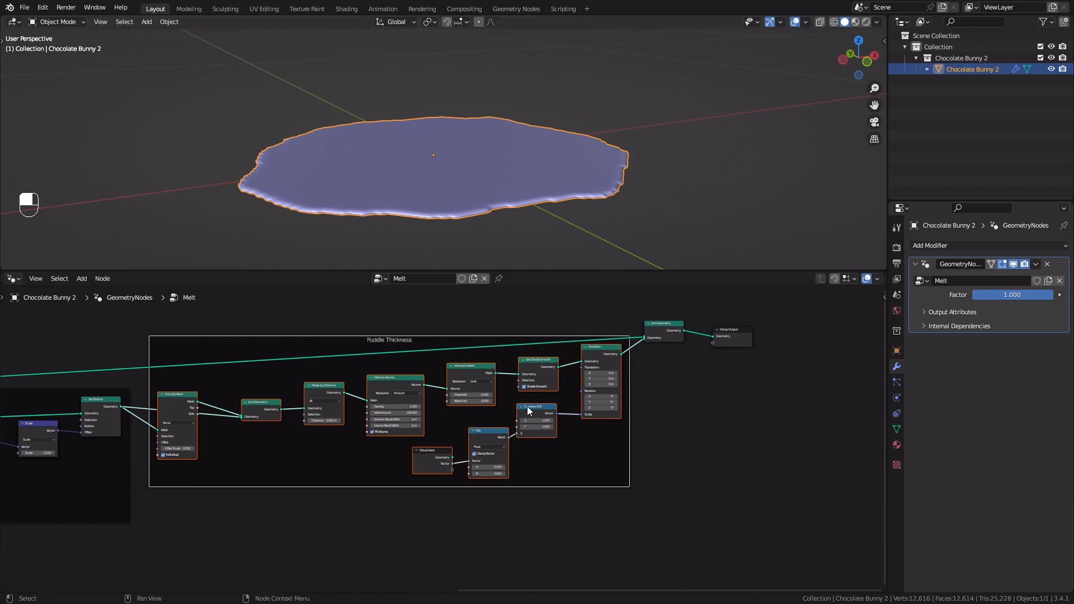
{"action": "middle_click_drag", "start_coordinate": [658, 433], "coordinate": [652, 442]}
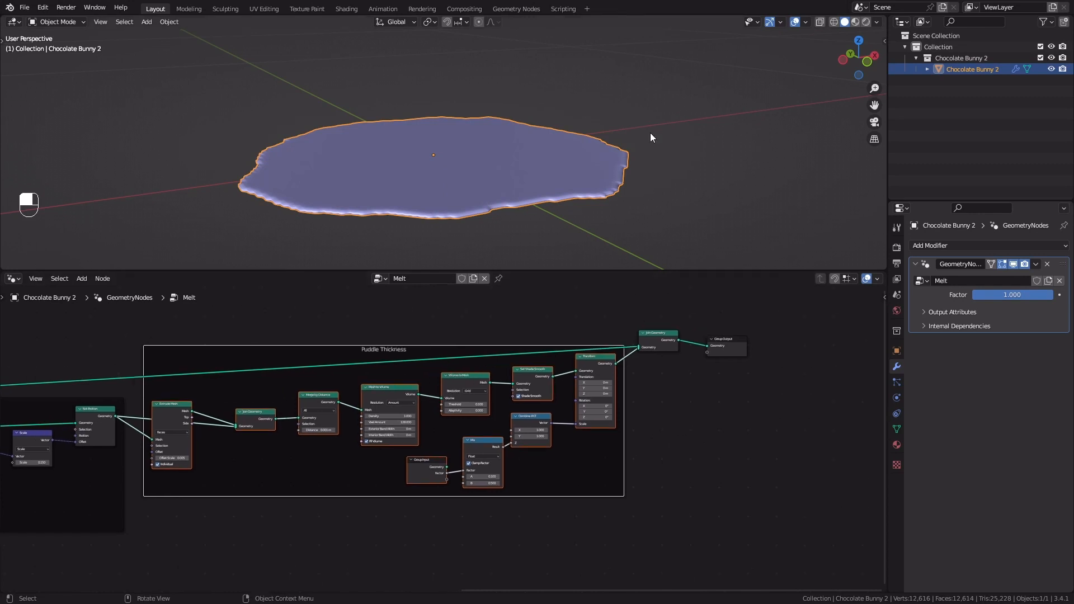
In Material Preview shading, create a new material named Chocolate with a dark brown base color
{"action": "left_click", "coordinate": [856, 22]}
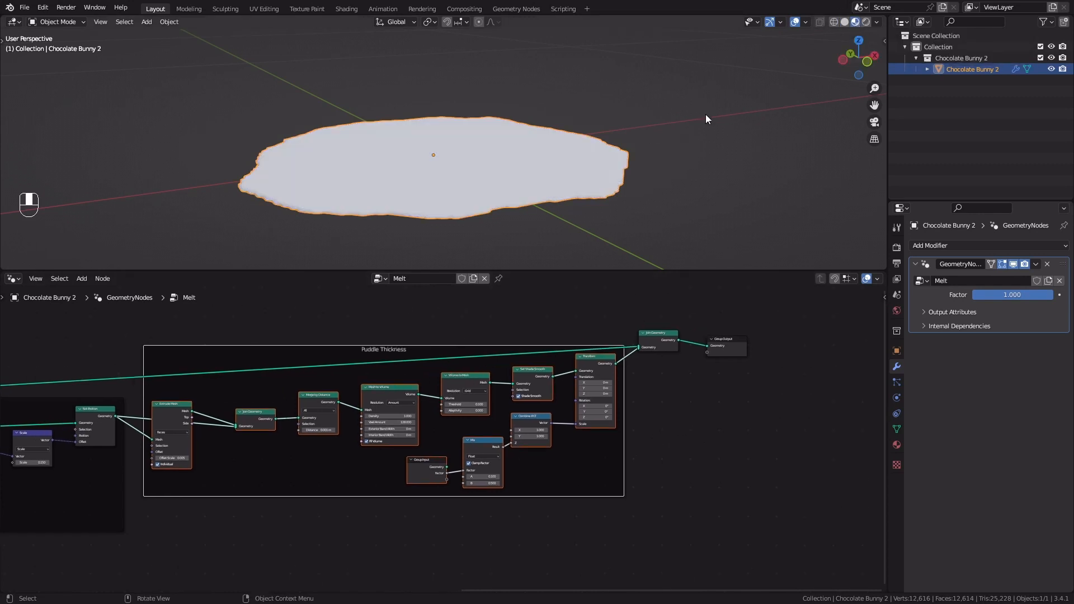
{"action": "middle_click_drag", "start_coordinate": [645, 197], "coordinate": [490, 161], "text": "ctrl"}
{"action": "left_click", "coordinate": [897, 448]}
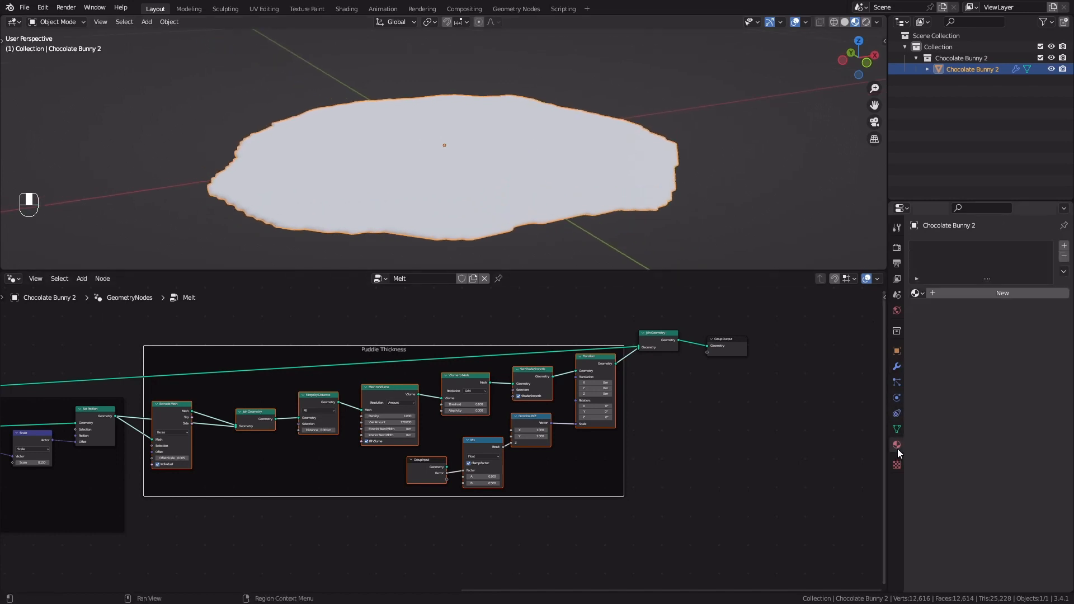
{"action": "left_click", "coordinate": [958, 294]}
{"action": "left_click", "coordinate": [961, 293]}
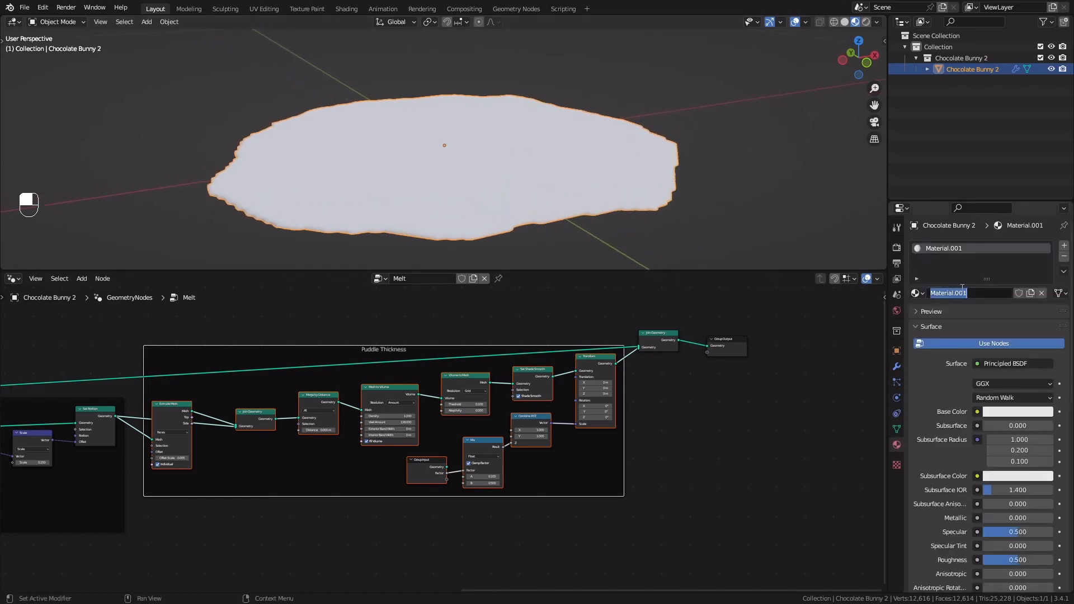
{"action": "left_click", "coordinate": [1016, 410]}
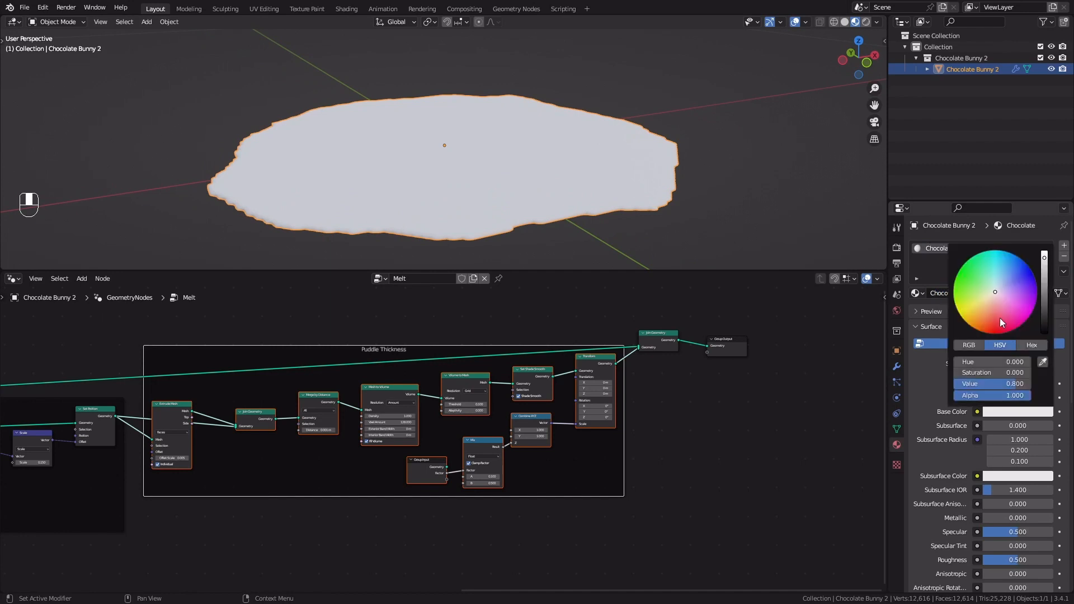
{"action": "left_click_drag", "start_coordinate": [999, 318], "coordinate": [1044, 311]}
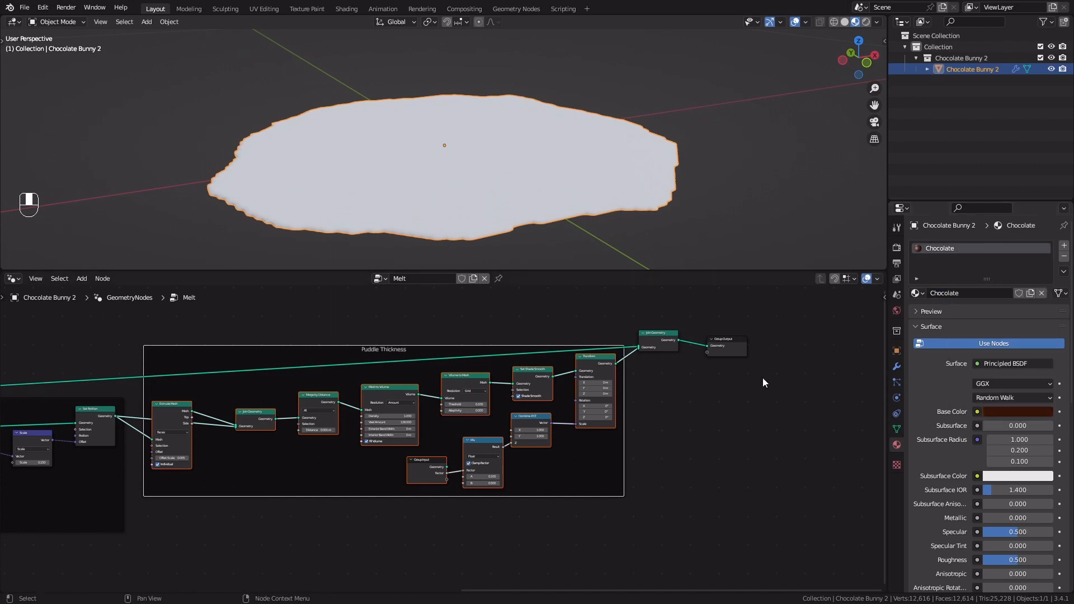
Insert a Set Material node between the final Join Geometry and Group Output nodes and assign the Chocolate material
{"action": "middle_click_drag", "start_coordinate": [776, 403], "coordinate": [630, 417]}
{"action": "scroll", "coordinate": [639, 399], "scroll_direction": "up", "scroll_amount": 7}
{"action": "middle_click_drag", "start_coordinate": [693, 377], "coordinate": [579, 480]}
{"action": "scroll", "coordinate": [579, 480], "scroll_direction": "up", "scroll_amount": 1}
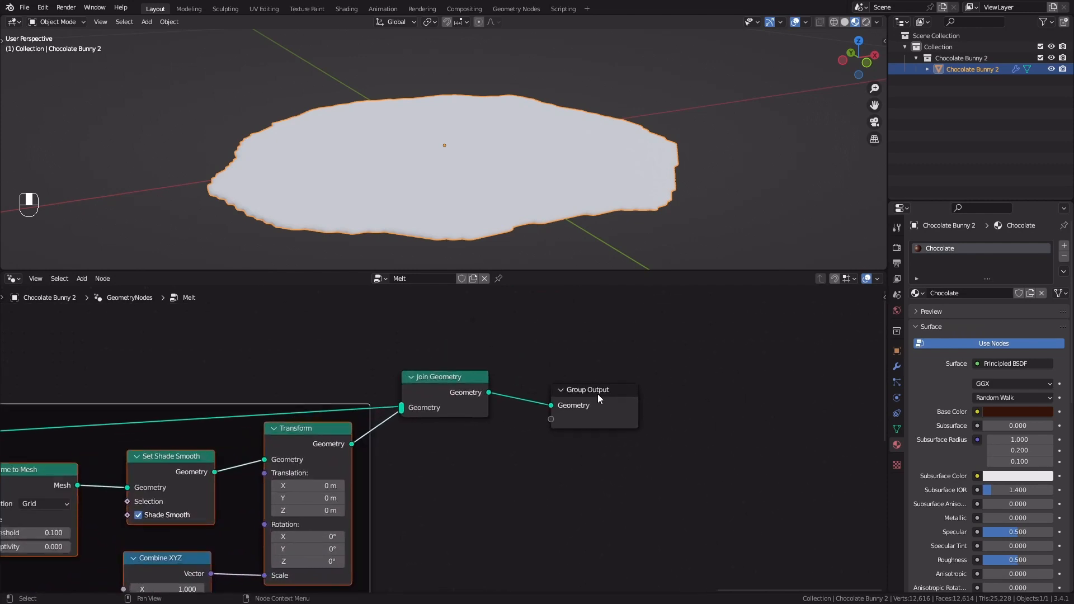
{"action": "left_click_drag", "start_coordinate": [598, 394], "coordinate": [759, 364]}
{"action": "key", "text": "shift+a"}
{"action": "left_click", "coordinate": [593, 336]}
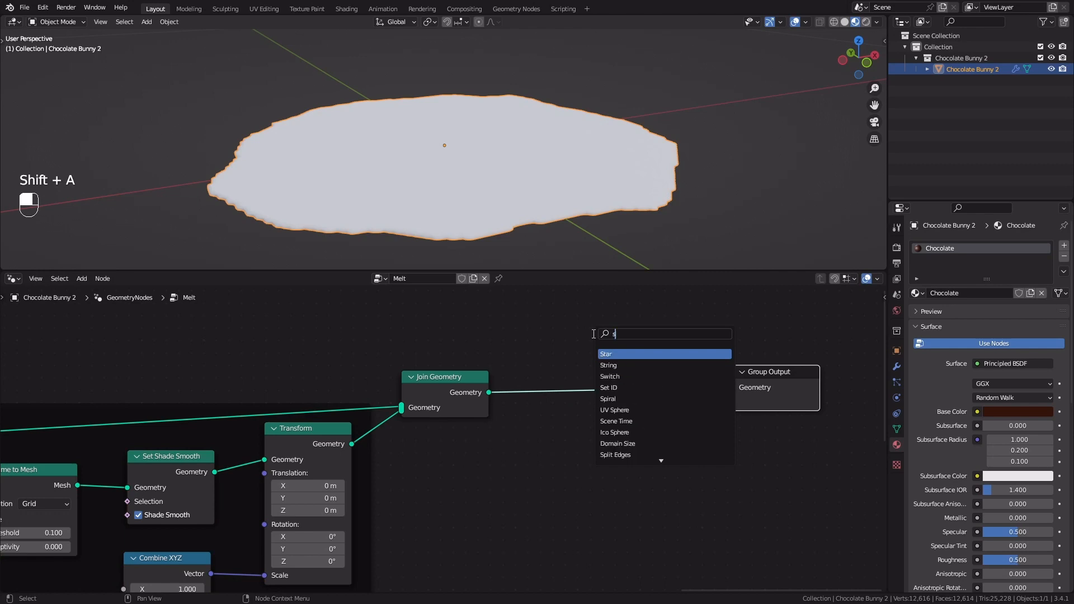
{"action": "key", "text": "Return"}
{"action": "left_click", "coordinate": [612, 411]}
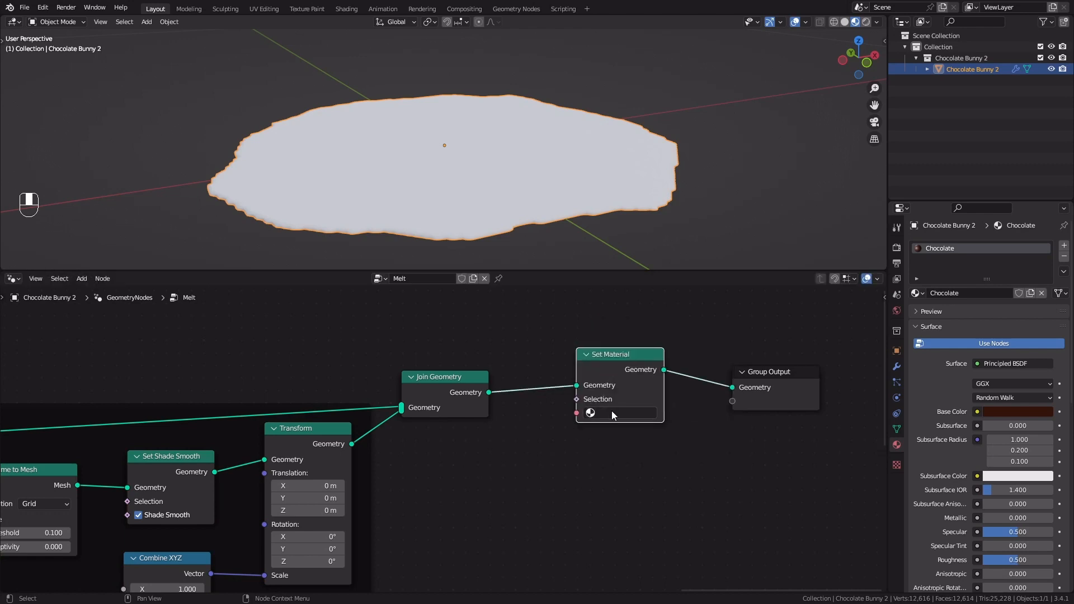
{"action": "left_click", "coordinate": [612, 412]}
{"action": "left_click", "coordinate": [616, 430]}
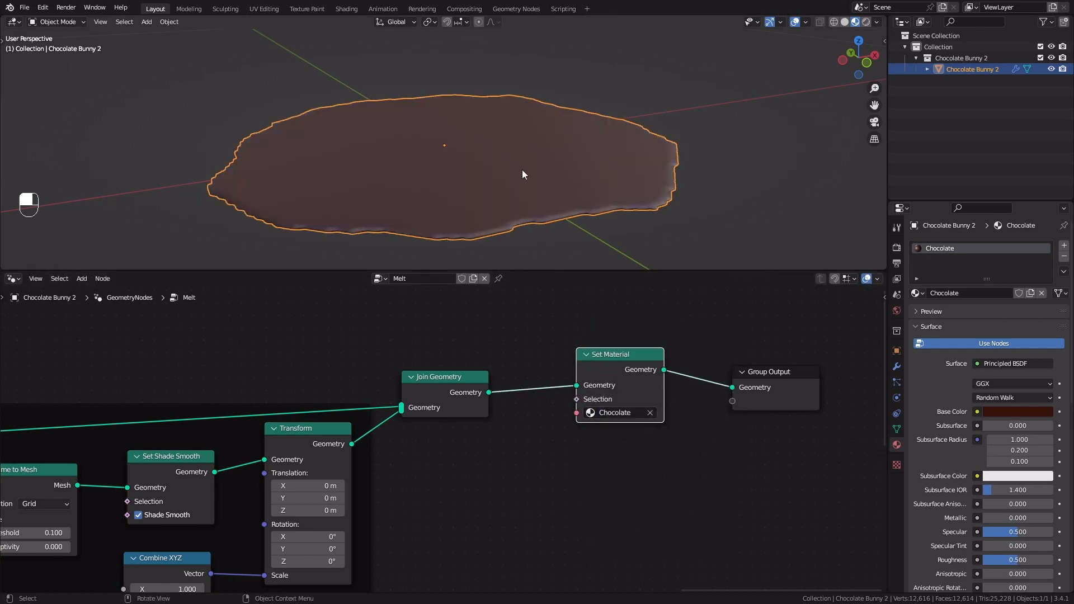
Set the Chocolate material's Roughness to 0.287 and shift its base color to a slightly redder brown
{"action": "middle_click_drag", "start_coordinate": [522, 169], "coordinate": [476, 180]}
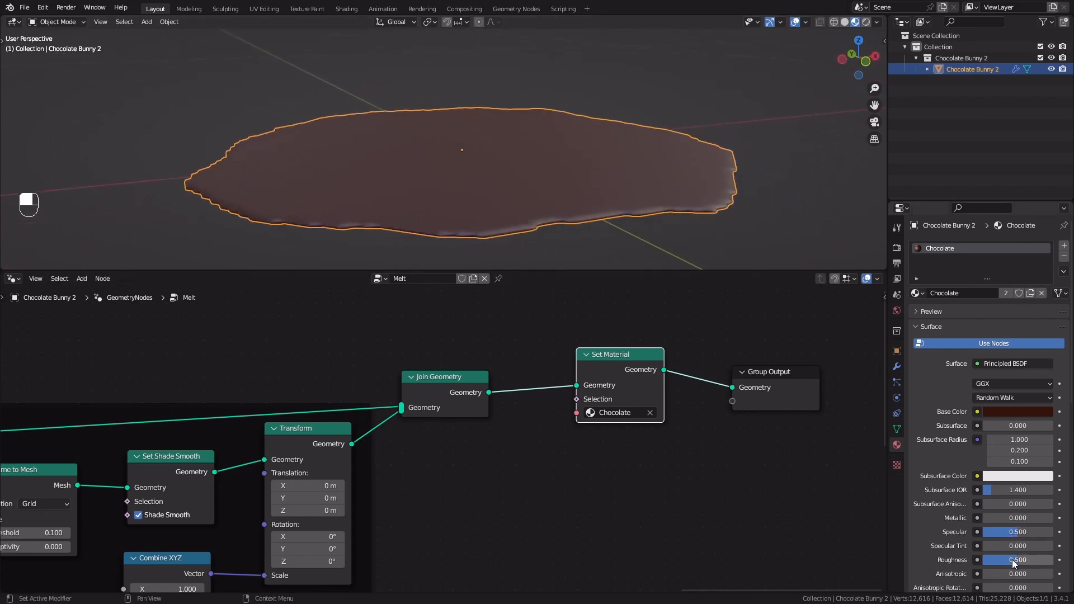
{"action": "left_click_drag", "start_coordinate": [1014, 564], "coordinate": [1000, 564]}
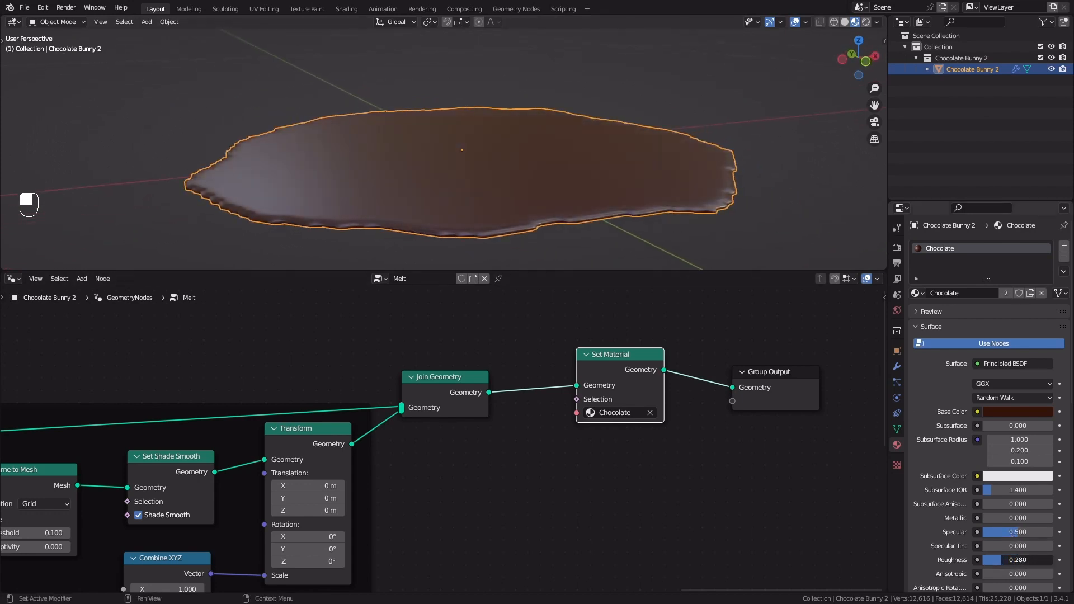
{"action": "left_click", "coordinate": [1010, 412]}
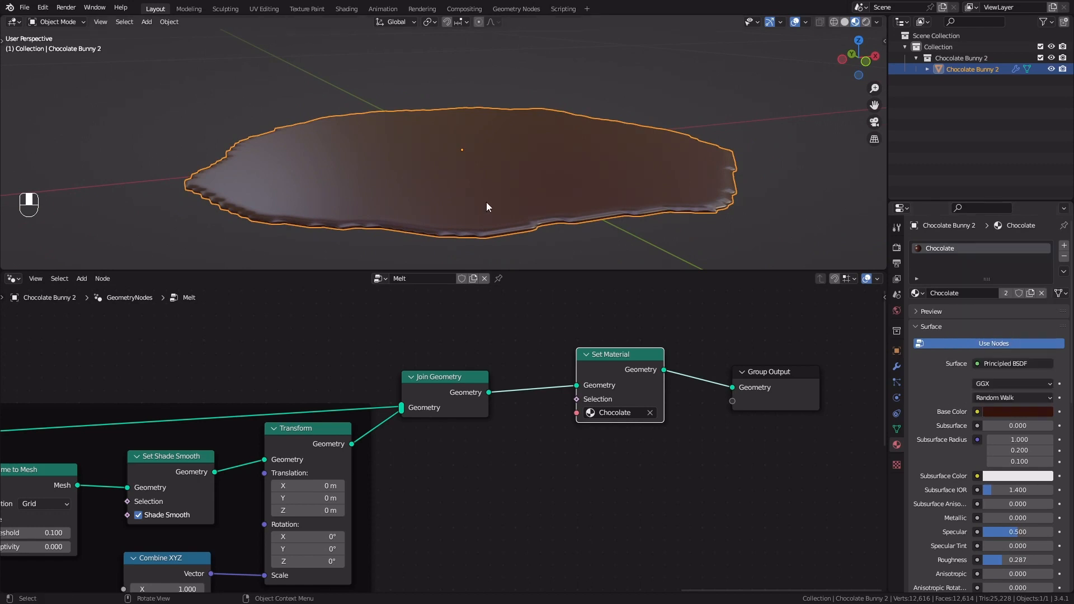
{"action": "middle_click_drag", "start_coordinate": [508, 178], "coordinate": [513, 180], "text": "shift"}
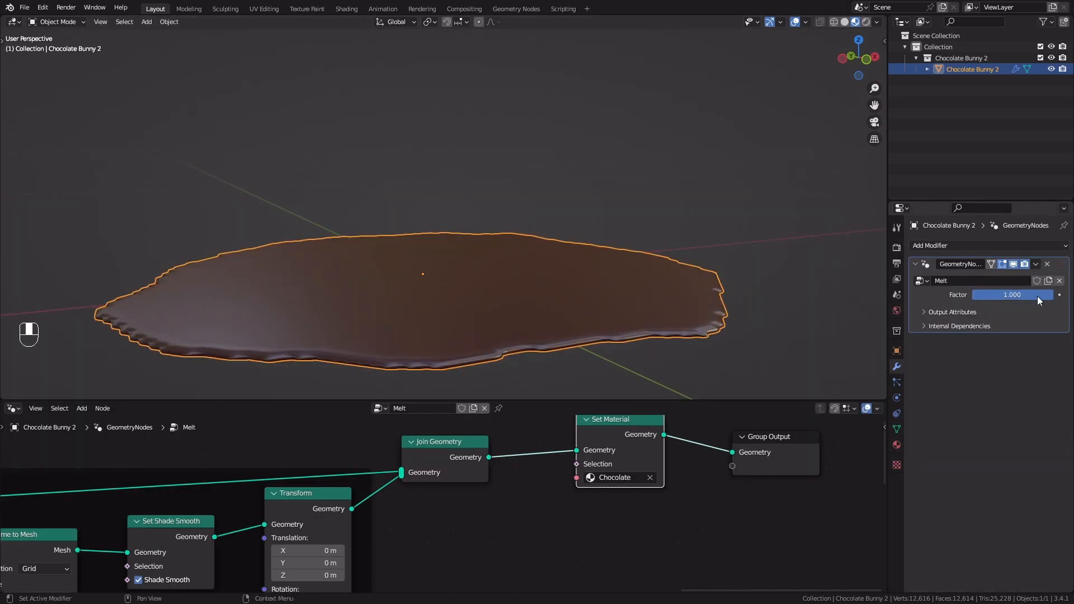
{"action": "mouse_move", "coordinate": [1037, 296]}
{"action": "left_mouse_down"}
{"action": "mouse_move", "coordinate": [973, 296]}
{"action": "mouse_move", "coordinate": [1054, 294]}
{"action": "left_mouse_up"}
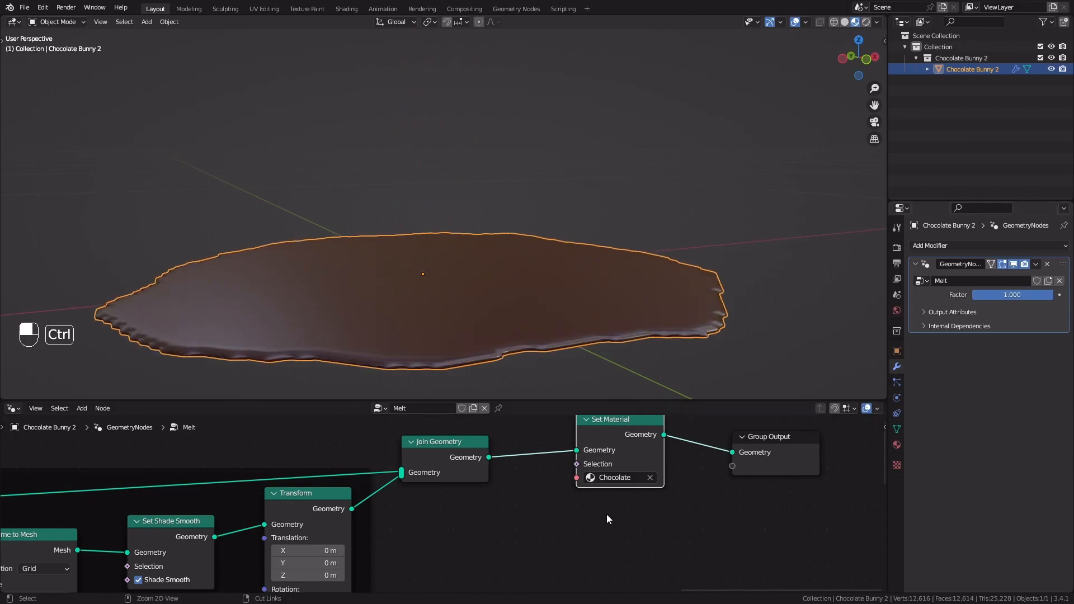
Review the Shrinking, Puddle, Puddle Thickness and Set Material parts of the Melt node tree, and preview the melt with the Factor
{"action": "key", "text": "ctrl+space"}
{"action": "scroll", "coordinate": [505, 449], "scroll_direction": "down", "scroll_amount": 10}
{"action": "middle_click_drag", "start_coordinate": [505, 449], "coordinate": [319, 402]}
{"action": "scroll", "coordinate": [292, 399], "scroll_direction": "up", "scroll_amount": 8}
{"action": "middle_click_drag", "start_coordinate": [197, 344], "coordinate": [469, 337]}
{"action": "scroll", "coordinate": [469, 337], "scroll_direction": "up", "scroll_amount": 3}
{"action": "middle_click_drag", "start_coordinate": [468, 337], "coordinate": [416, 322]}
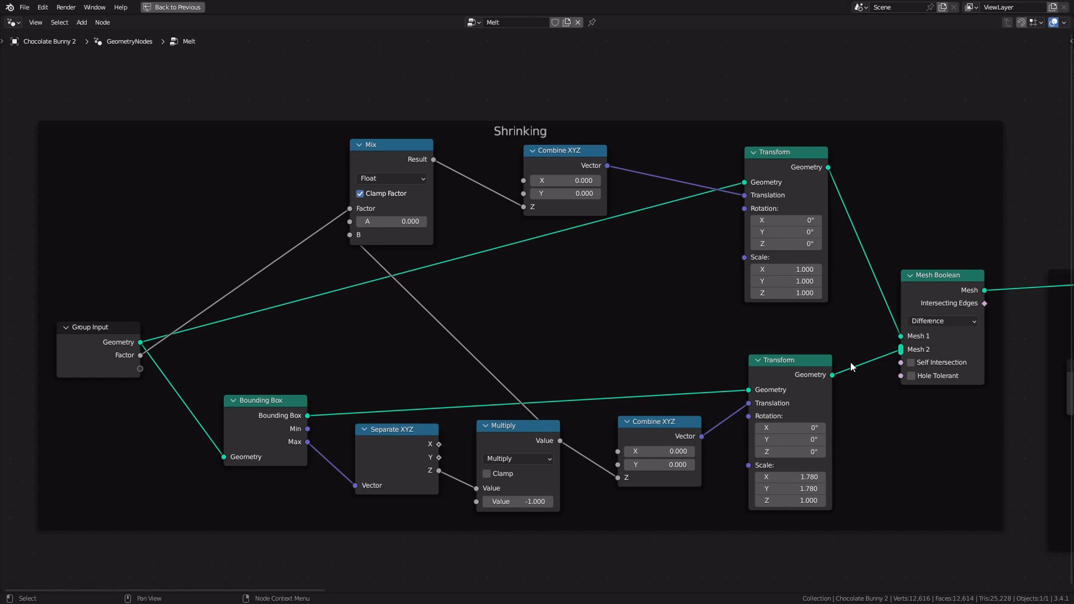
{"action": "middle_click_drag", "start_coordinate": [966, 440], "coordinate": [1039, 388]}
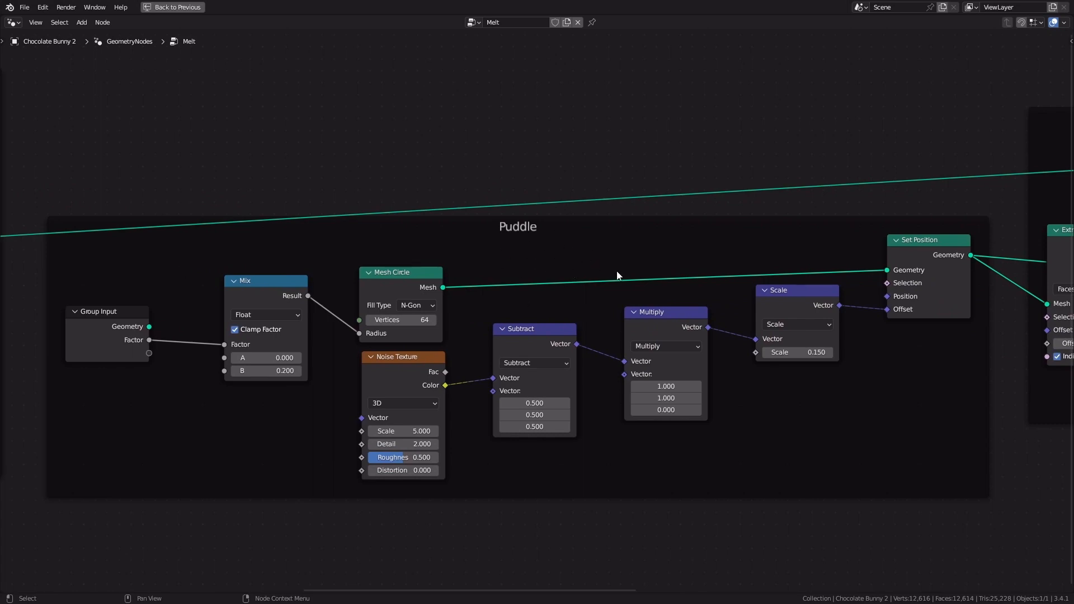
{"action": "middle_click_drag", "start_coordinate": [962, 395], "coordinate": [1023, 438]}
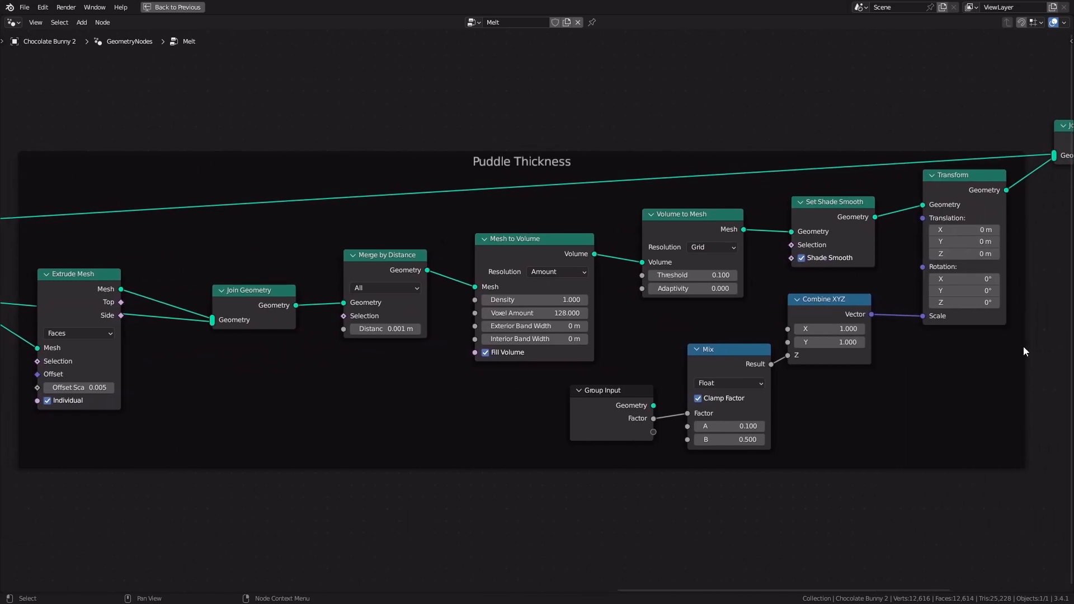
{"action": "middle_click_drag", "start_coordinate": [708, 367], "coordinate": [407, 480]}
{"action": "left_click_drag", "start_coordinate": [441, 301], "coordinate": [444, 279]}
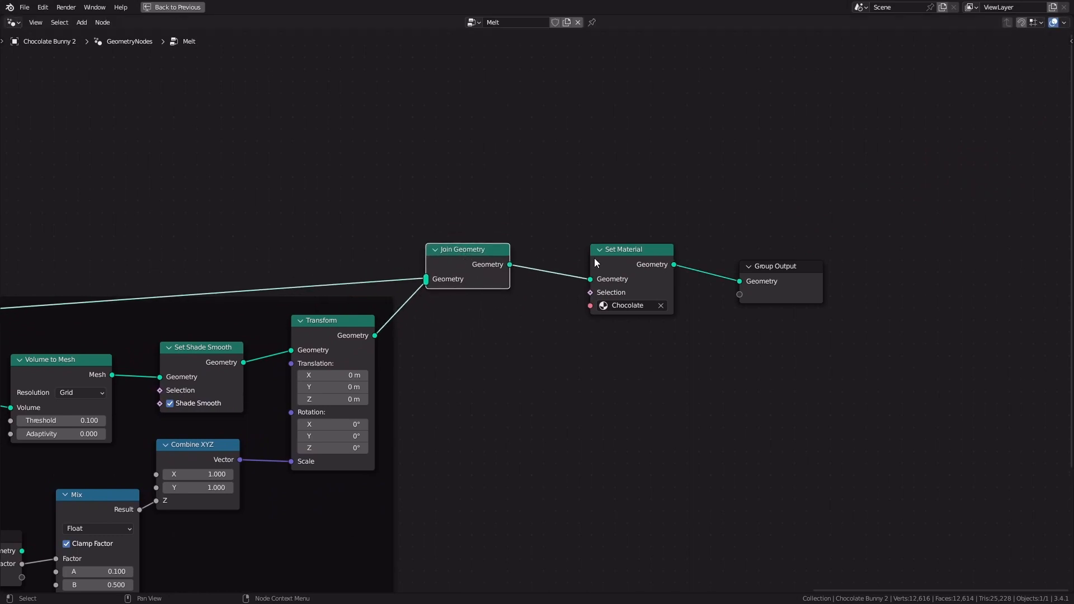
{"action": "left_click_drag", "start_coordinate": [595, 262], "coordinate": [613, 248]}
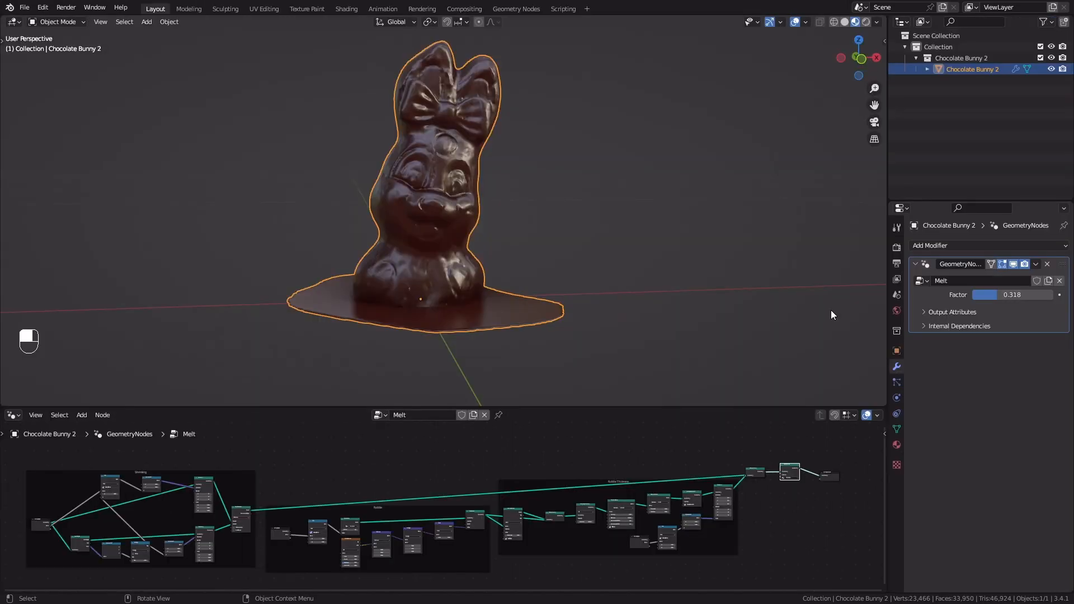
{"action": "mouse_move", "coordinate": [1012, 295]}
{"action": "left_mouse_down", "text": "shift"}
{"action": "mouse_move", "coordinate": [1048, 294]}
{"action": "mouse_move", "coordinate": [1017, 300]}
{"action": "left_mouse_up", "text": "shift"}
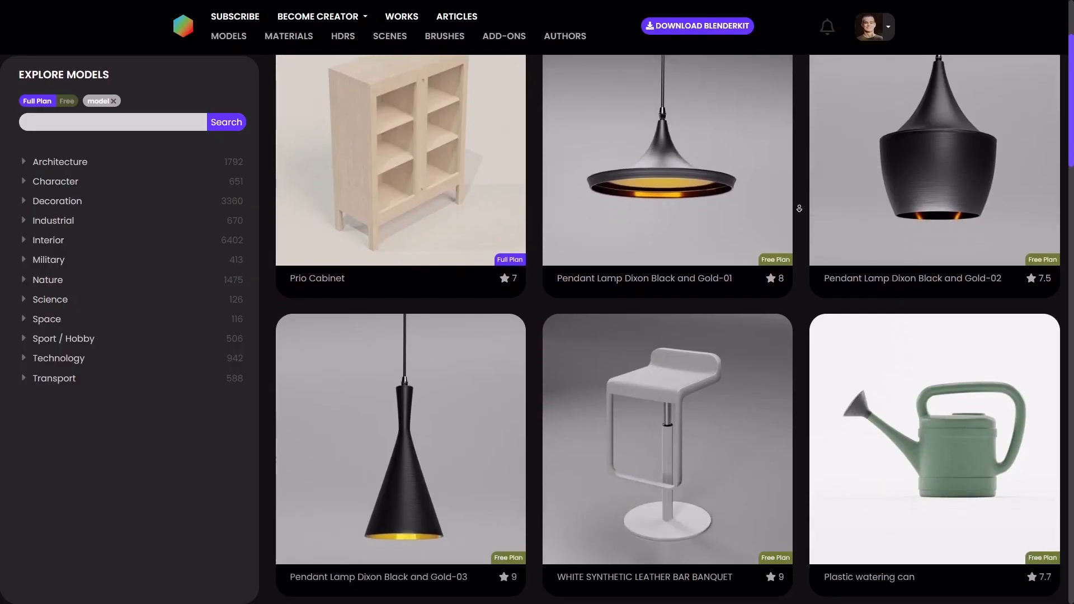
{"action": "scroll", "coordinate": [801, 212], "scroll_direction": "down", "scroll_amount": 7}
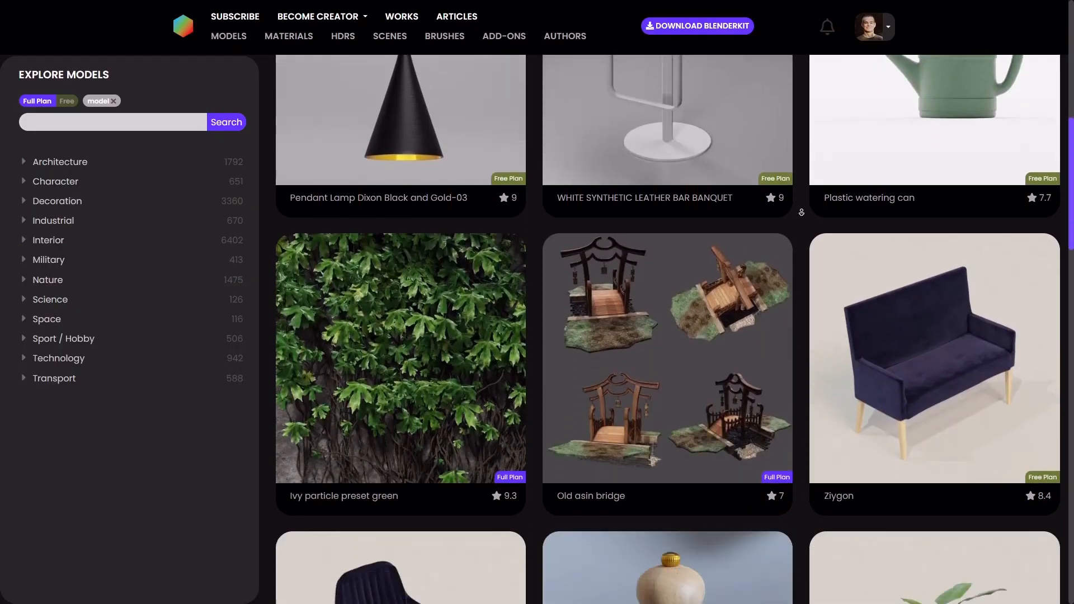
{"action": "scroll", "coordinate": [801, 212], "scroll_direction": "down", "scroll_amount": 9}
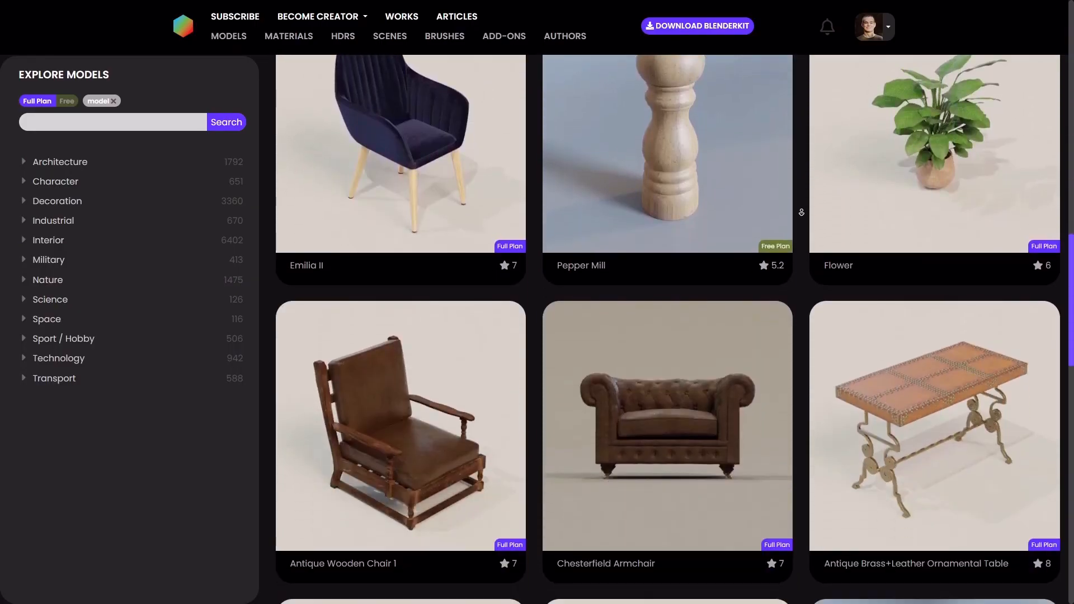
{"action": "scroll", "coordinate": [801, 213], "scroll_direction": "down", "scroll_amount": 9}
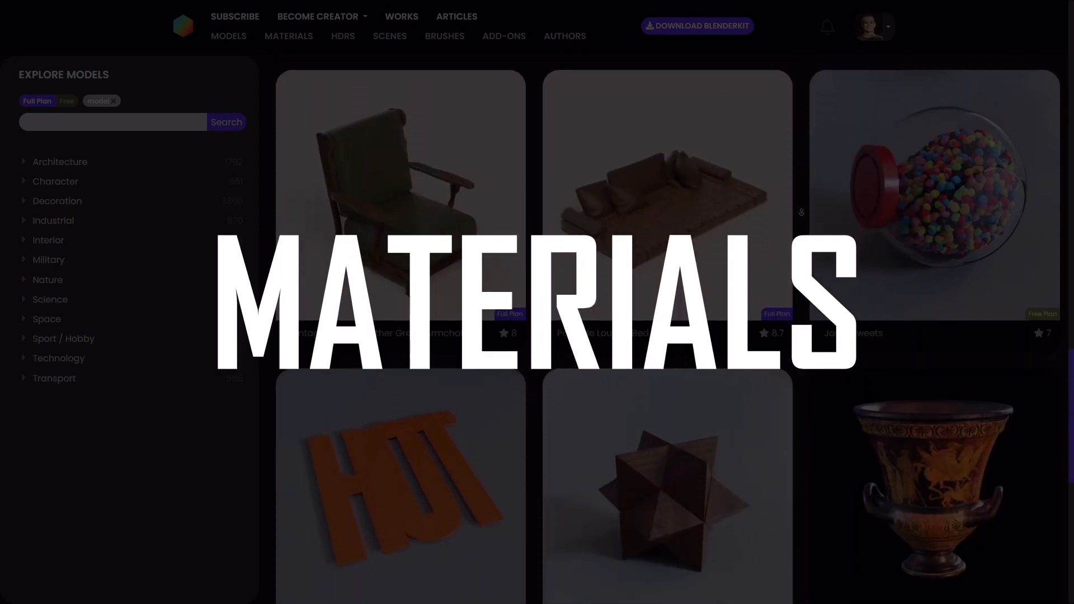
On the BlenderKit website, browse the general model gallery and the model collection of a single creator
{"action": "scroll", "coordinate": [801, 213], "scroll_direction": "down", "scroll_amount": 9}
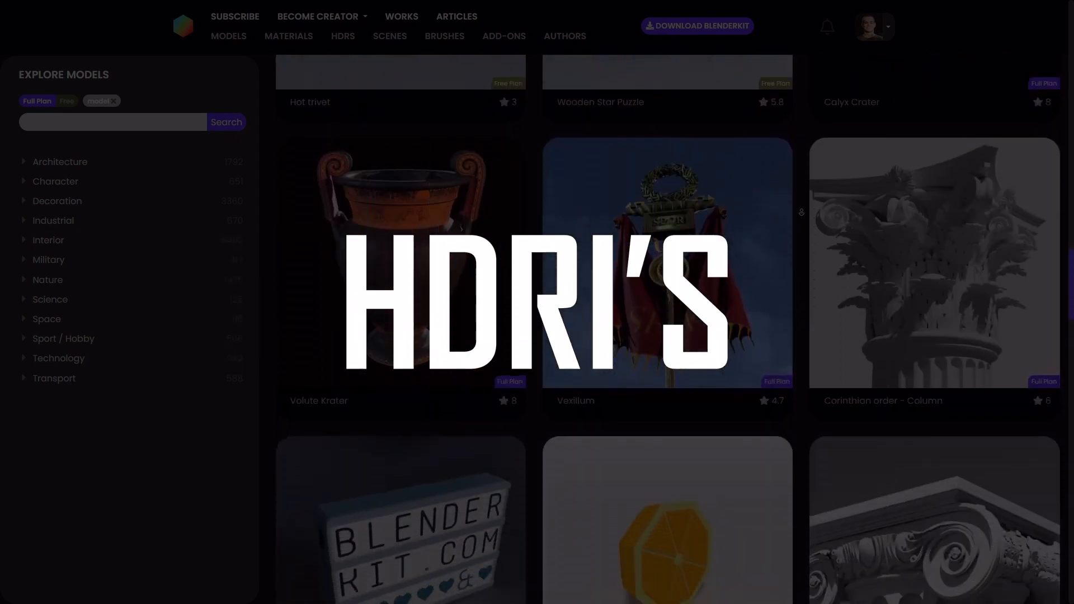
{"action": "scroll", "coordinate": [801, 213], "scroll_direction": "down", "scroll_amount": 9}
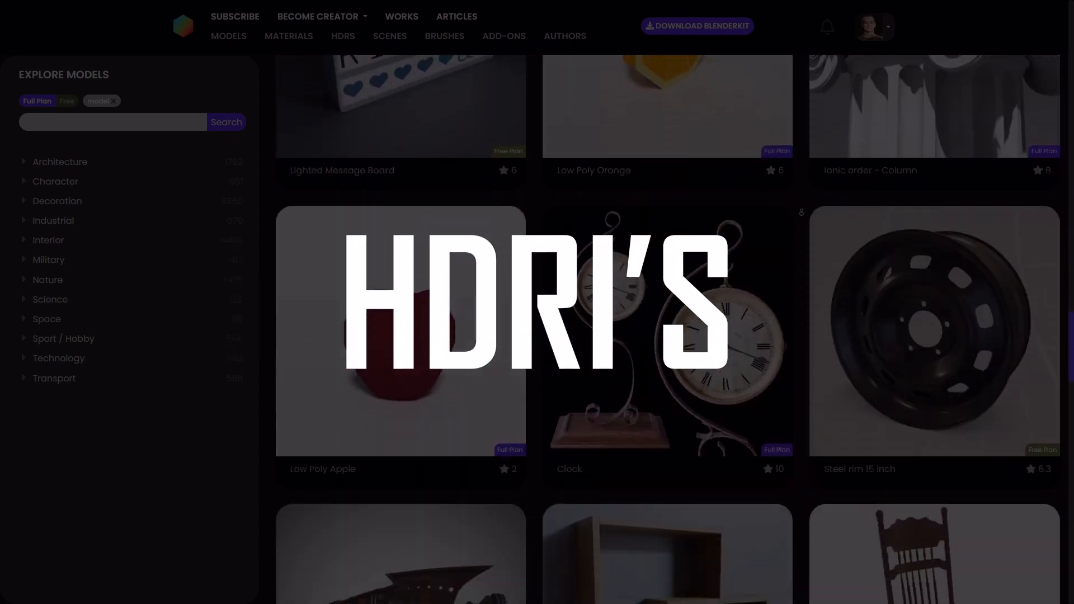
{"action": "scroll", "coordinate": [802, 212], "scroll_direction": "down", "scroll_amount": 9}
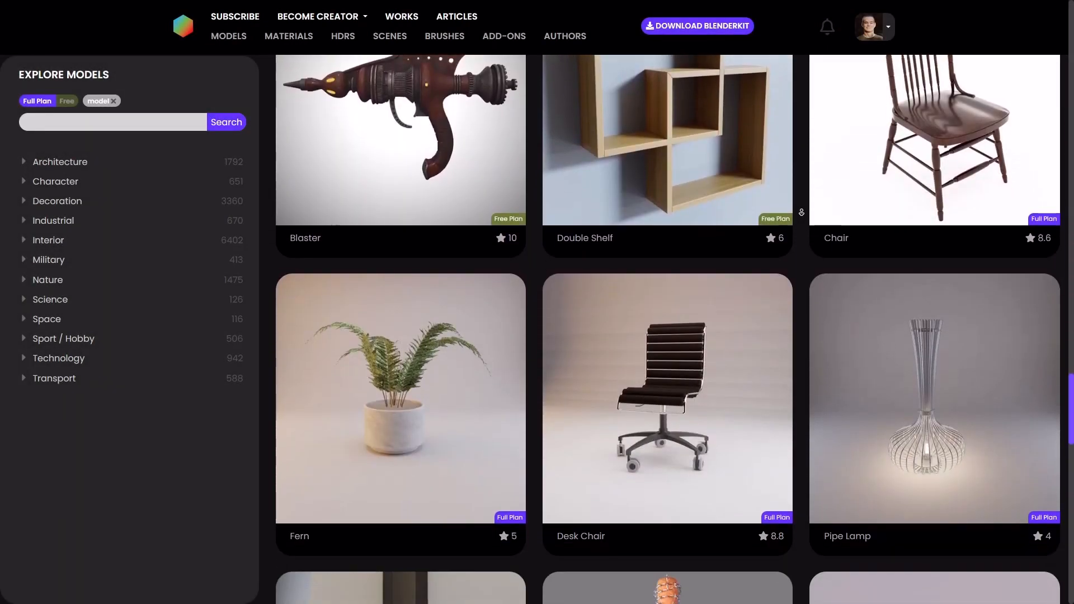
{"action": "scroll", "coordinate": [801, 212], "scroll_direction": "down", "scroll_amount": 2}
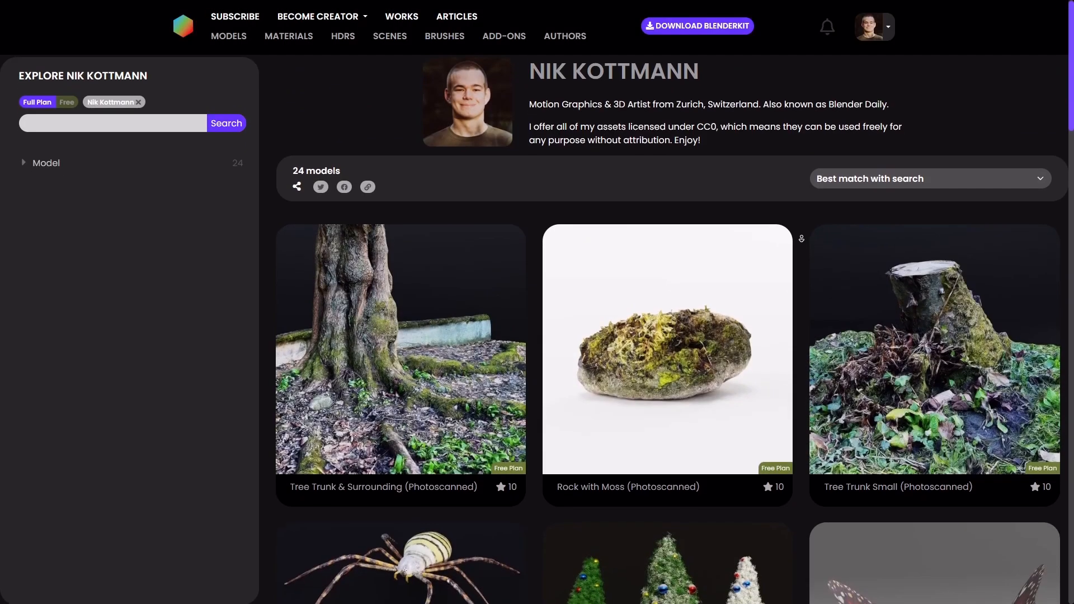
{"action": "scroll", "coordinate": [802, 245], "scroll_direction": "down", "scroll_amount": 1}
{"action": "scroll", "coordinate": [801, 245], "scroll_direction": "down", "scroll_amount": 3}
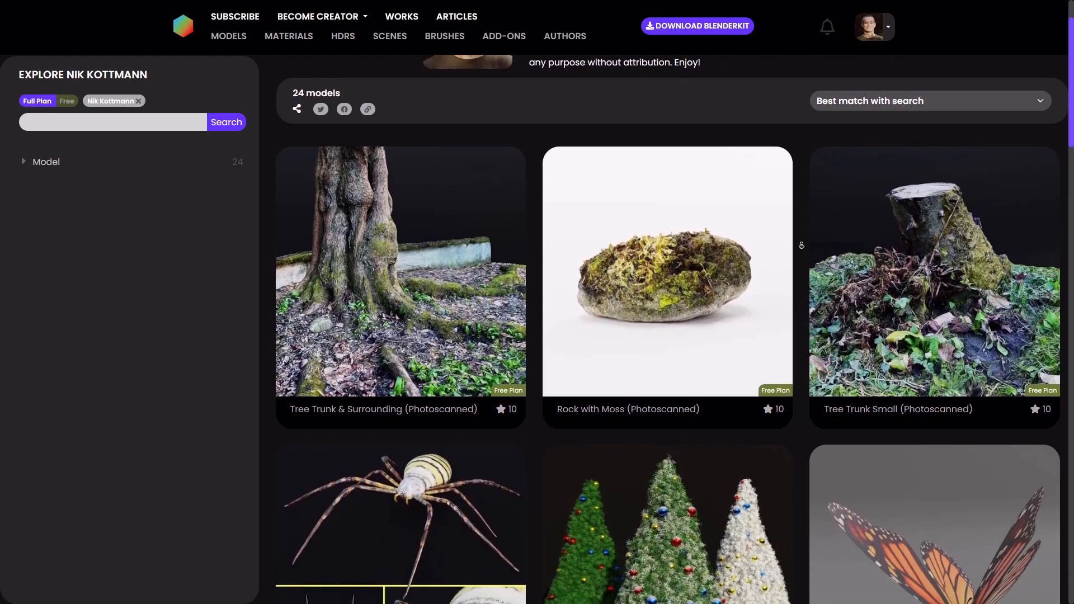
{"action": "scroll", "coordinate": [802, 245], "scroll_direction": "down", "scroll_amount": 3}
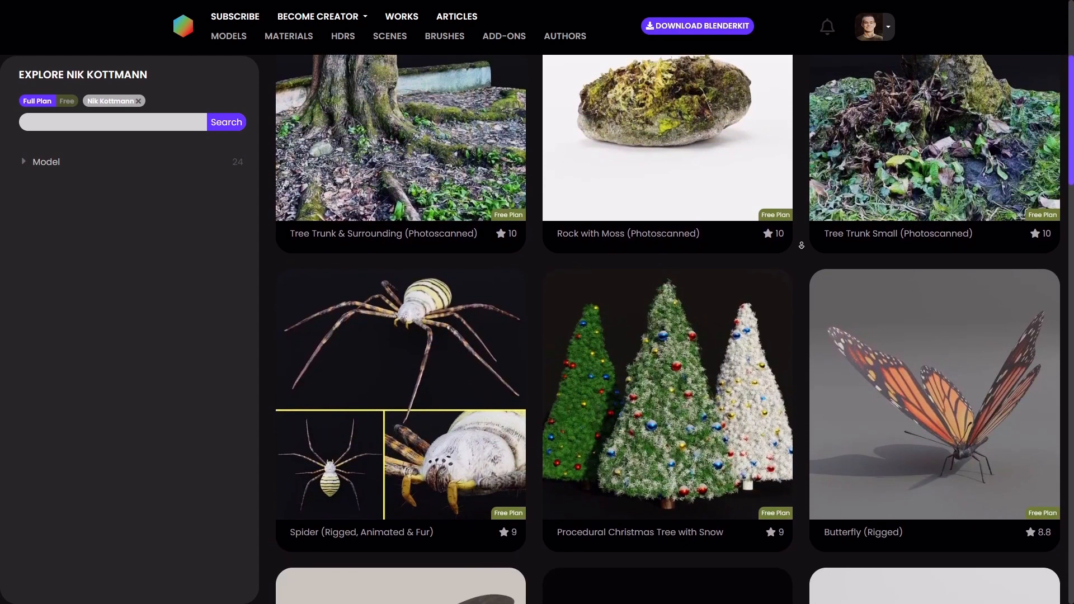
{"action": "scroll", "coordinate": [802, 245], "scroll_direction": "down", "scroll_amount": 3}
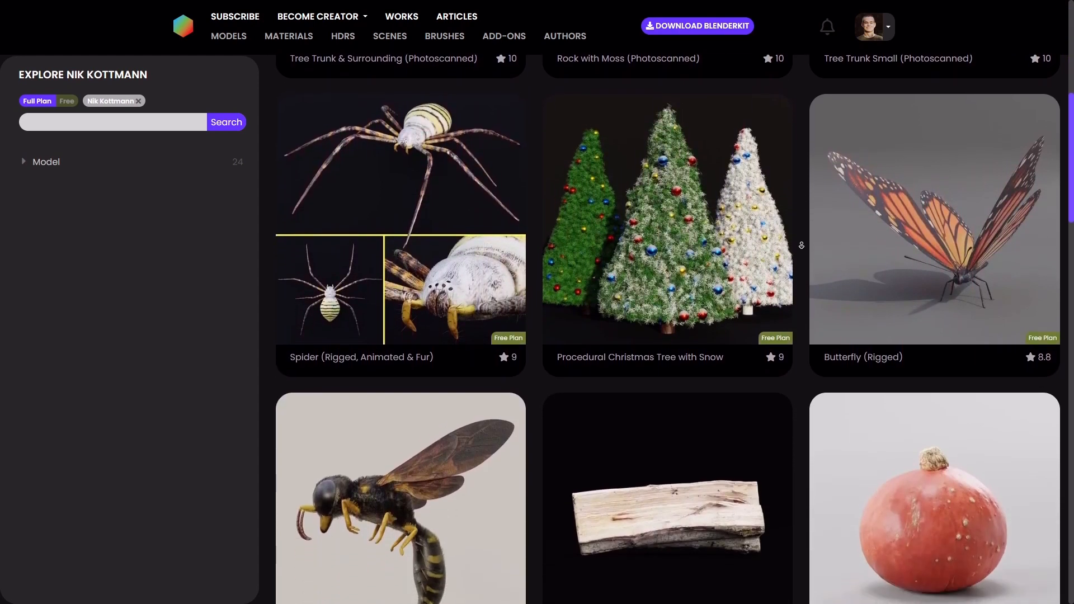
{"action": "scroll", "coordinate": [801, 245], "scroll_direction": "down", "scroll_amount": 2}
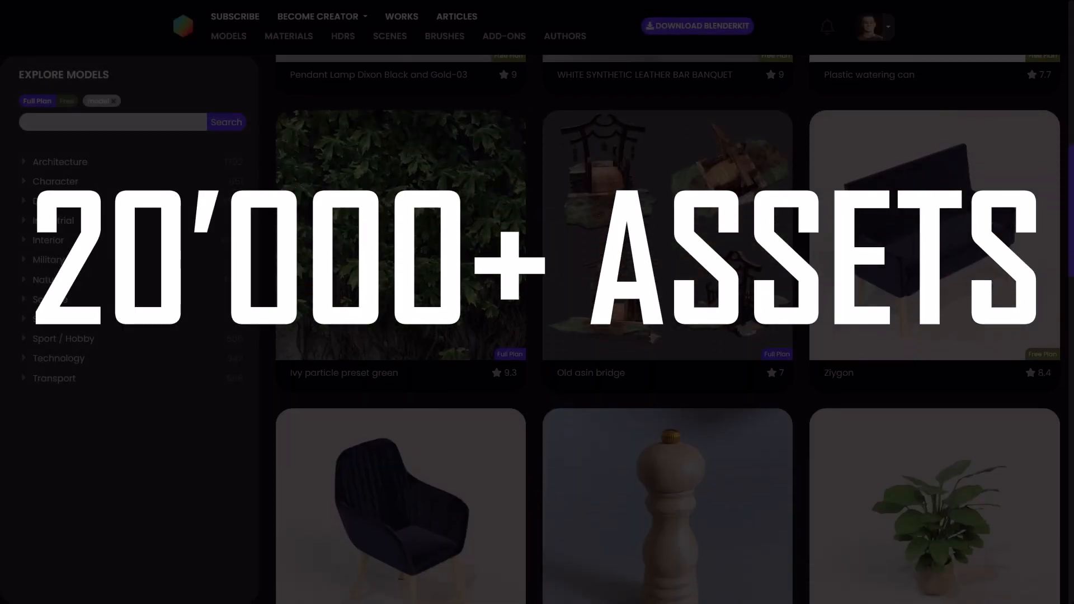
{"action": "scroll", "coordinate": [668, 329], "scroll_direction": "down", "scroll_amount": 9}
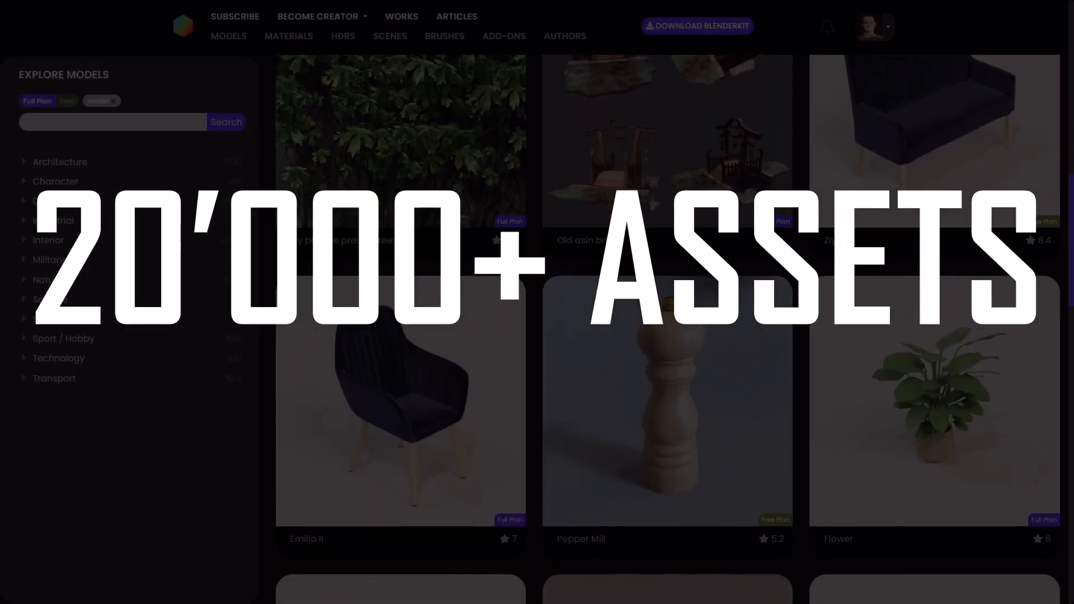
{"action": "scroll", "coordinate": [668, 329], "scroll_direction": "down", "scroll_amount": 9}
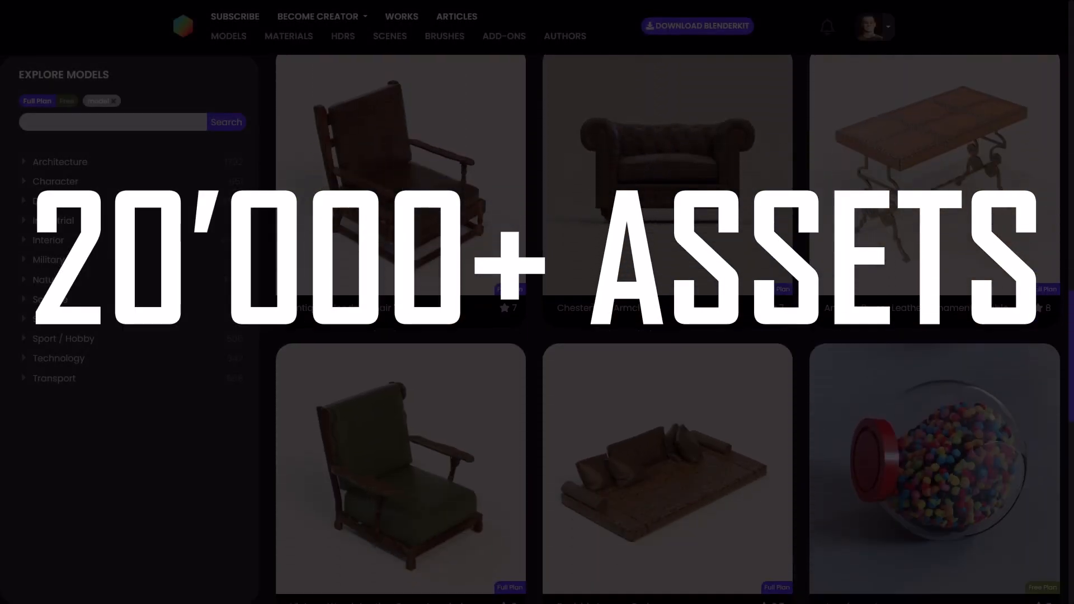
{"action": "scroll", "coordinate": [668, 329], "scroll_direction": "down", "scroll_amount": 9}
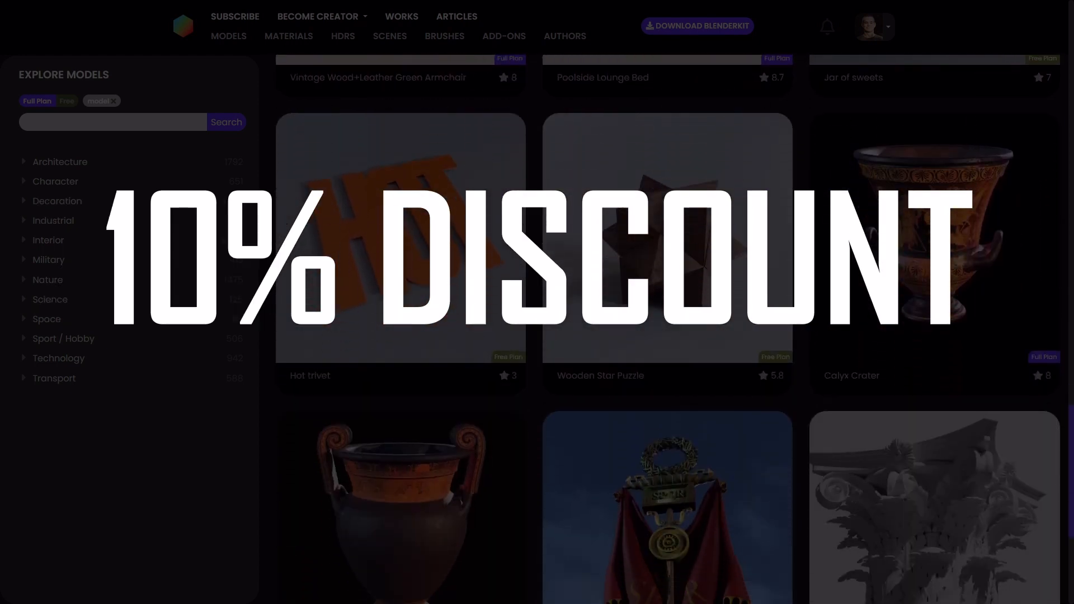
{"action": "scroll", "coordinate": [668, 329], "scroll_direction": "down", "scroll_amount": 9}
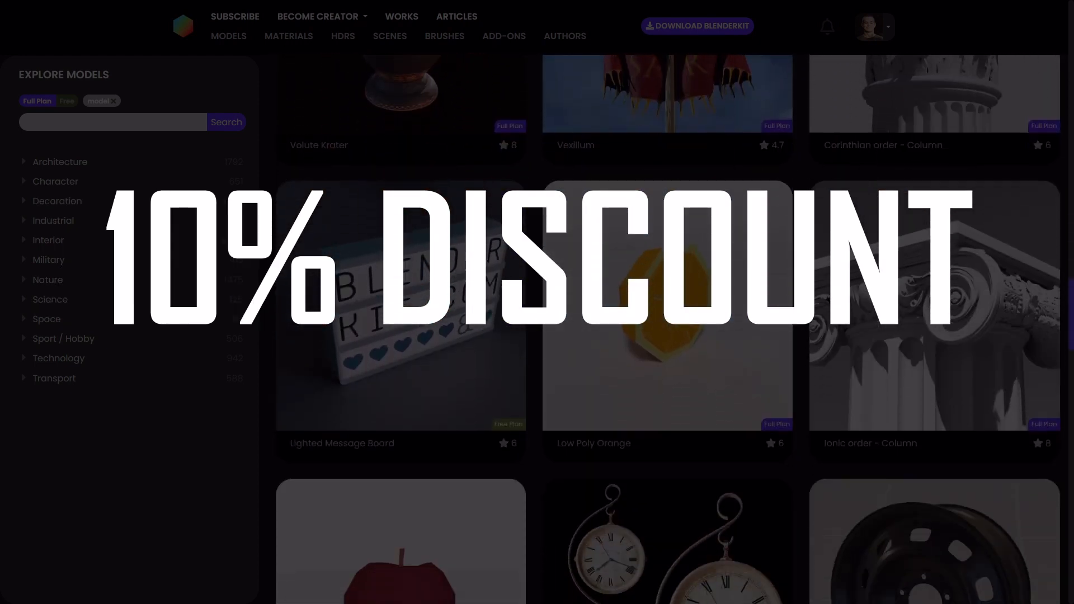
{"action": "scroll", "coordinate": [668, 329], "scroll_direction": "down", "scroll_amount": 9}
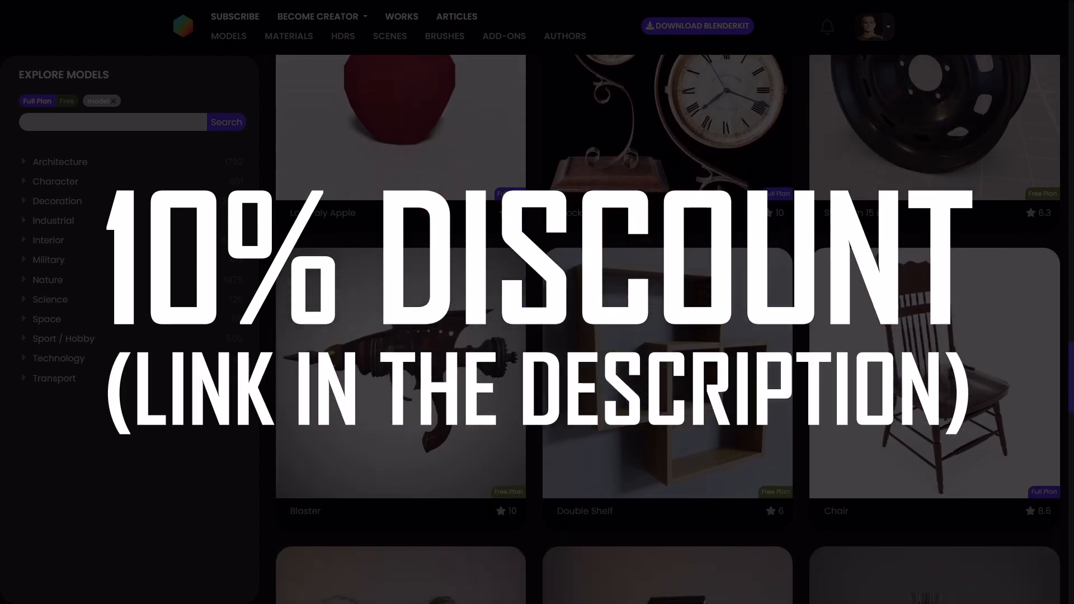
{"action": "scroll", "coordinate": [668, 328], "scroll_direction": "down", "scroll_amount": 7}
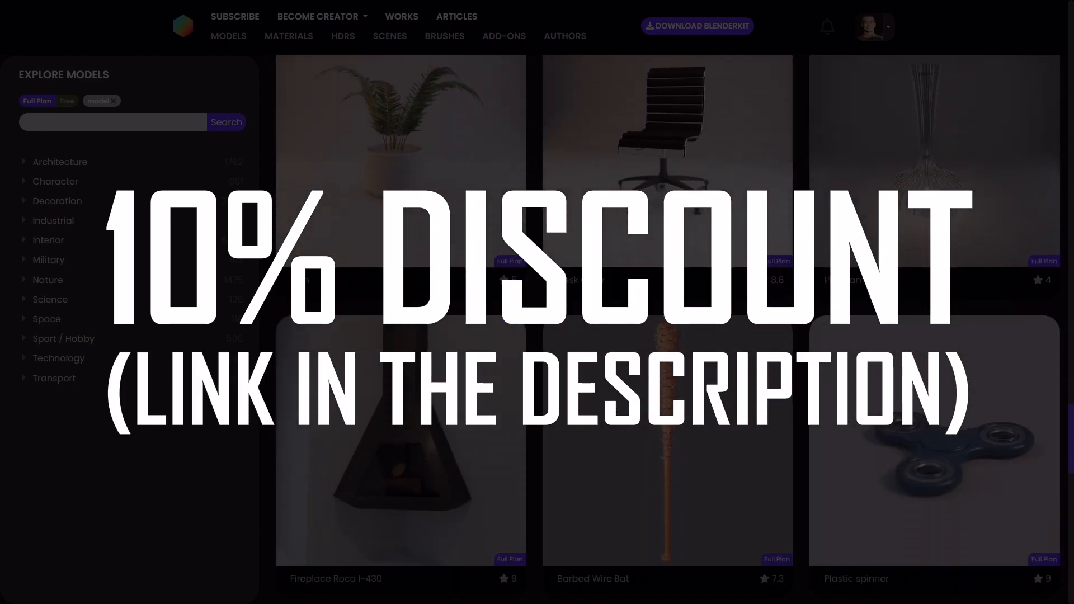